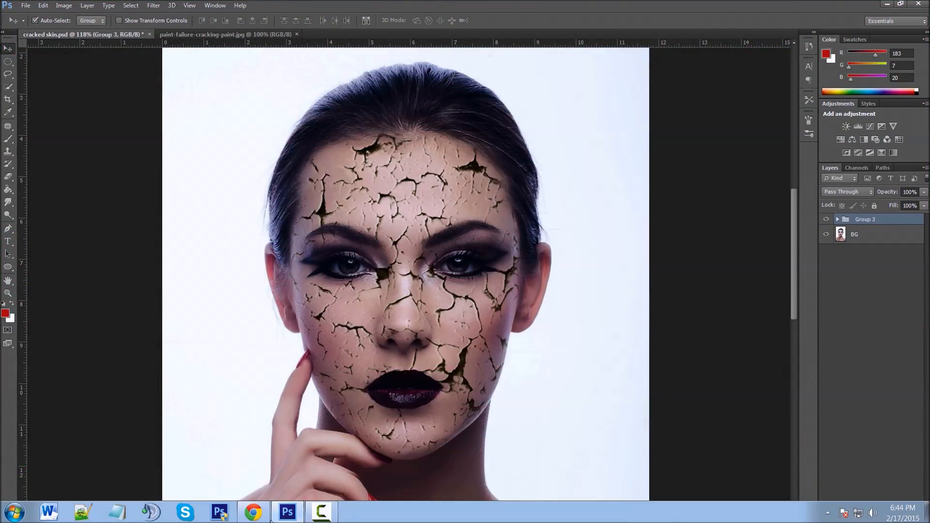
Review the source portrait on Pixabay and the cracked-paint texture in the browser, and return to Photoshop.
{"action": "left_click", "coordinate": [253, 512]}
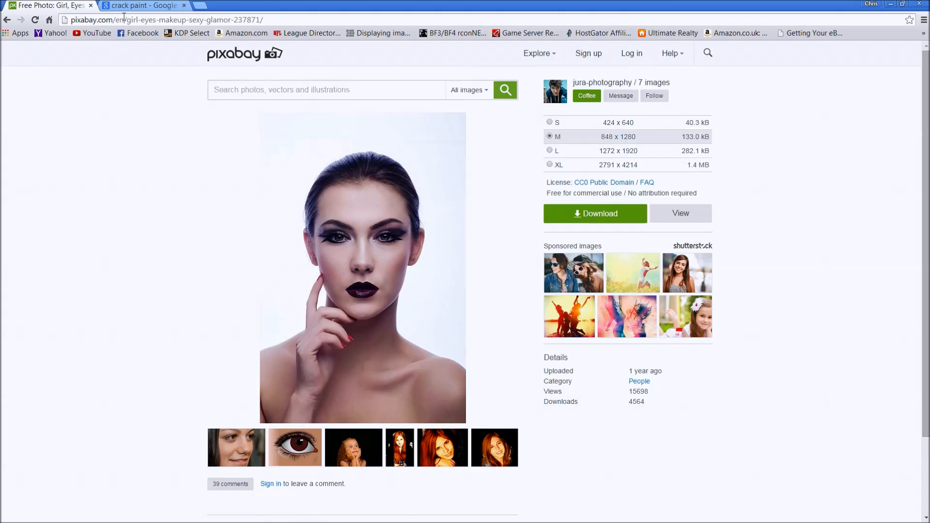
{"action": "left_click", "coordinate": [138, 7]}
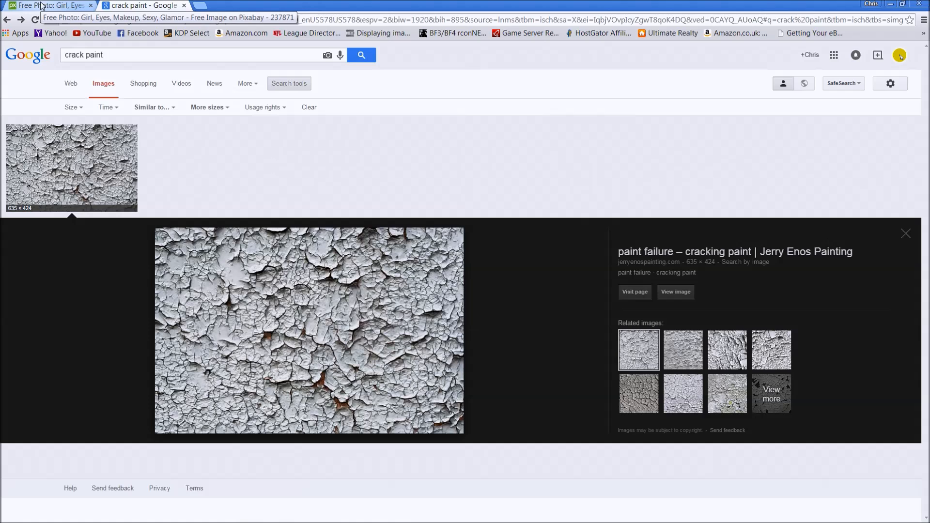
{"action": "left_click", "coordinate": [288, 519]}
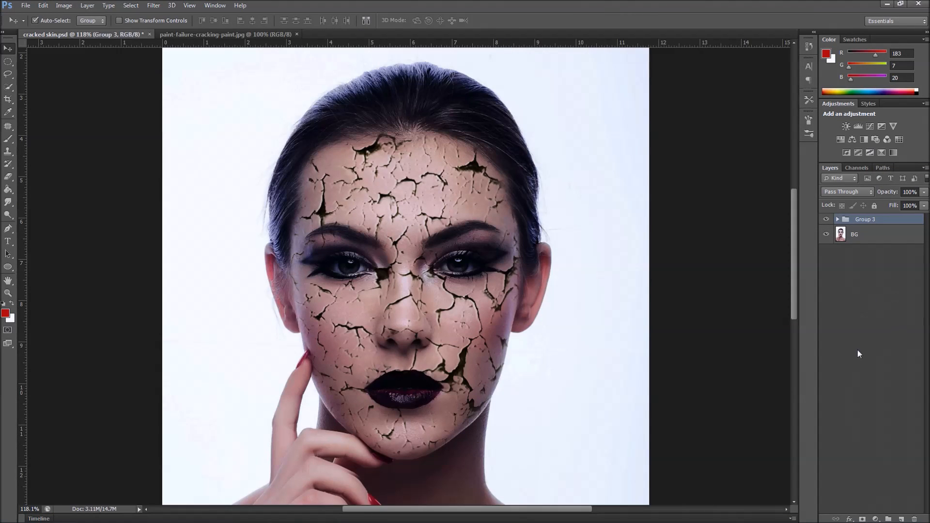
Delete the finished crack effect group, Group 3, from the portrait document.
{"action": "left_click", "coordinate": [873, 363]}
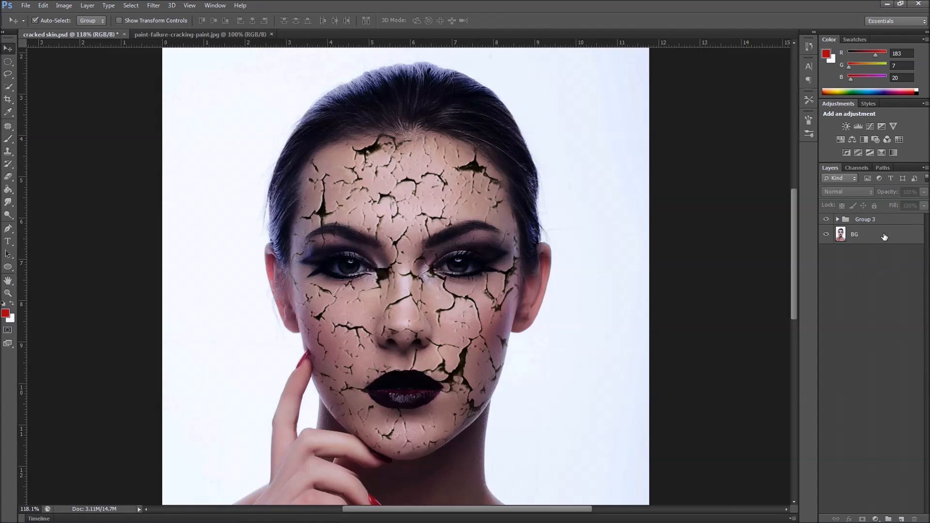
{"action": "left_click", "coordinate": [892, 221]}
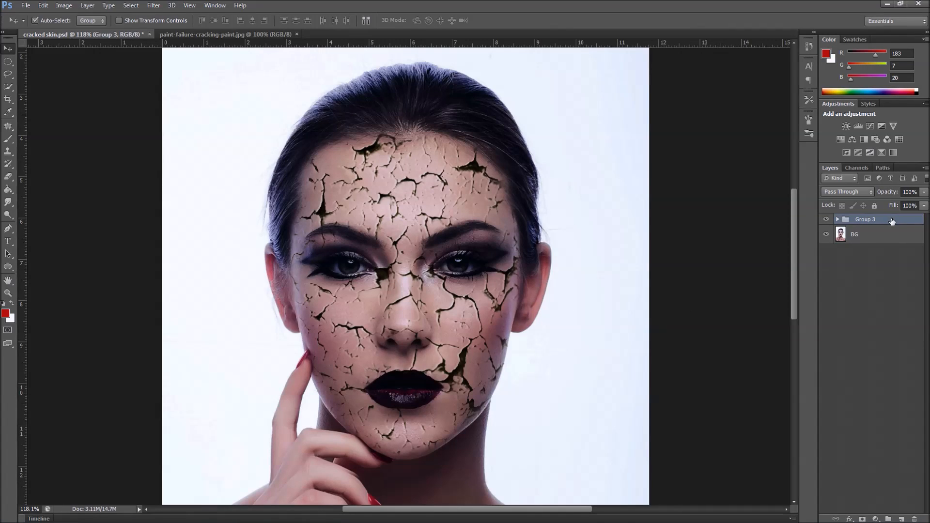
{"action": "left_click_drag", "start_coordinate": [894, 221], "coordinate": [914, 519]}
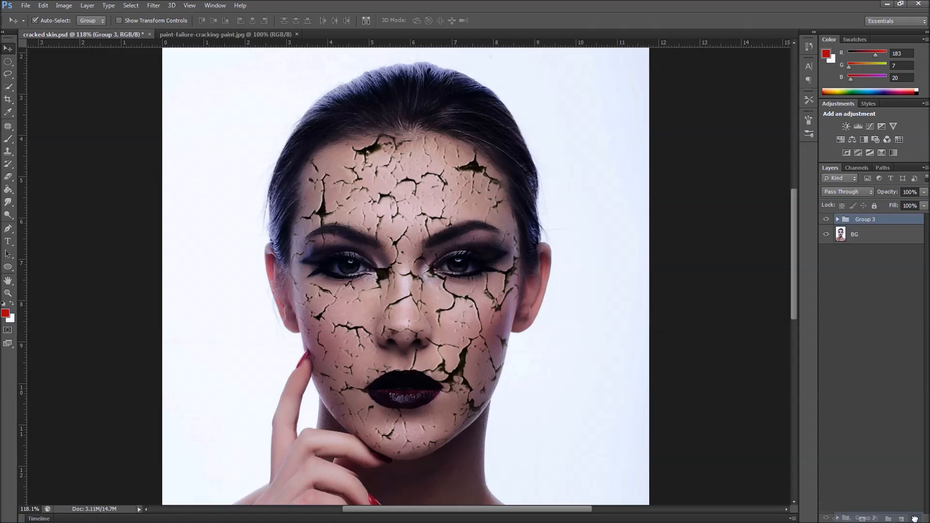
Bring the cracked-paint image into the cracked skin document as a layer and enlarge it to about 193% to cover the head.
{"action": "left_click", "coordinate": [206, 33]}
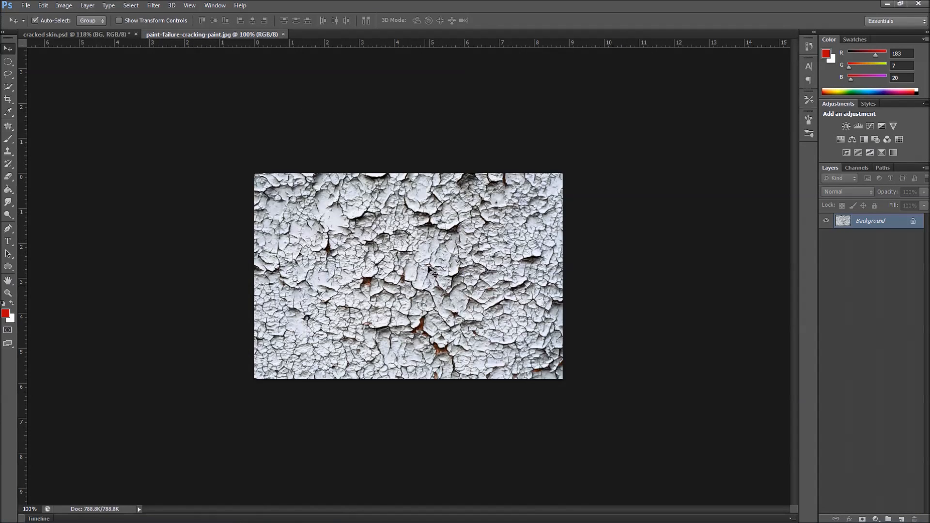
{"action": "mouse_move", "coordinate": [415, 273]}
{"action": "left_mouse_down"}
{"action": "mouse_move", "coordinate": [116, 32]}
{"action": "mouse_move", "coordinate": [412, 293]}
{"action": "mouse_move", "coordinate": [423, 291]}
{"action": "left_mouse_up"}
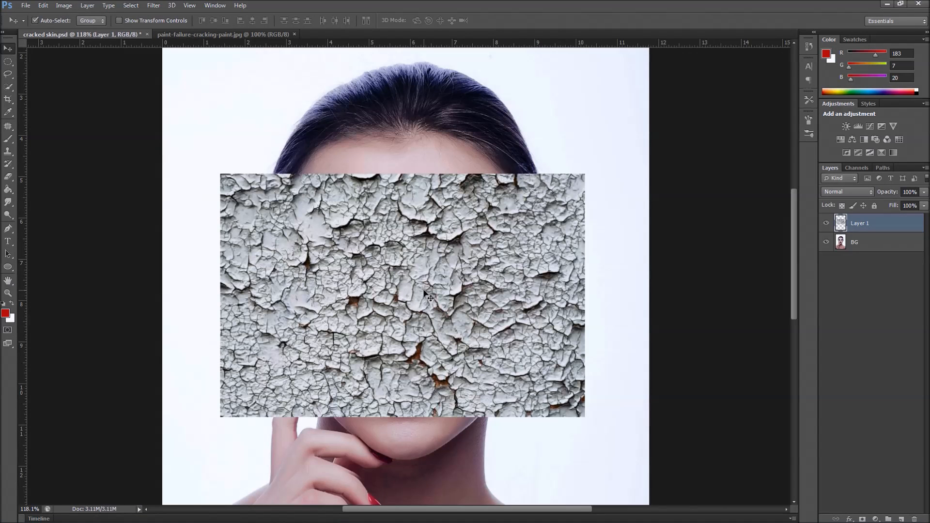
{"action": "key", "text": "ctrl+t"}
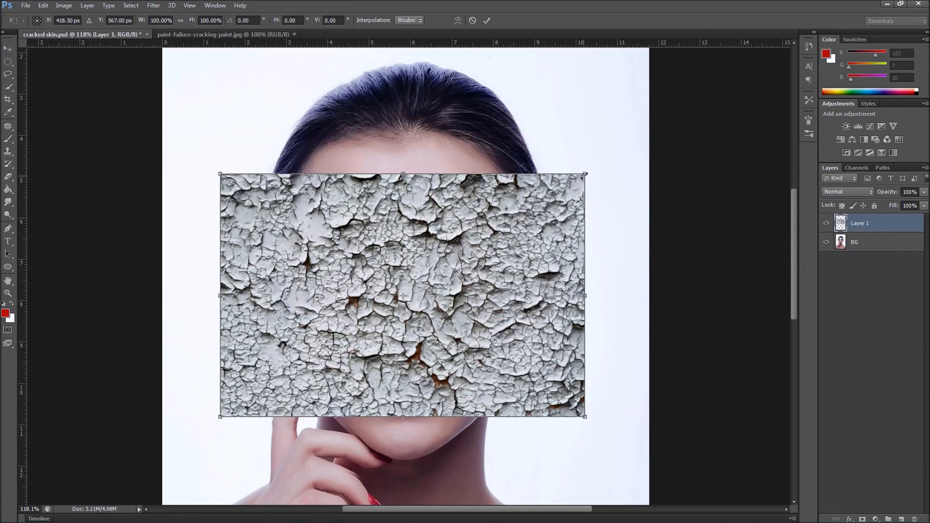
{"action": "left_click_drag", "start_coordinate": [585, 174], "coordinate": [715, 88]}
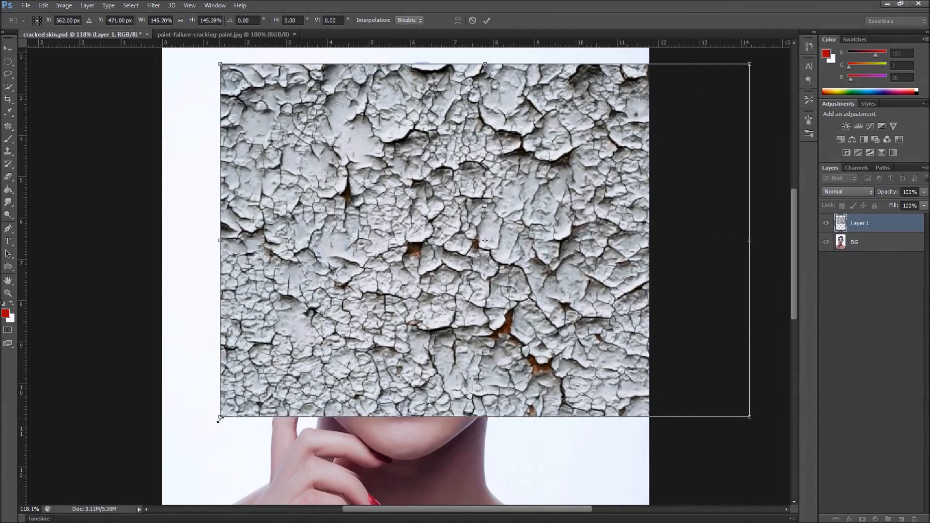
{"action": "left_click_drag", "start_coordinate": [217, 423], "coordinate": [93, 502]}
{"action": "left_click_drag", "start_coordinate": [449, 362], "coordinate": [450, 348]}
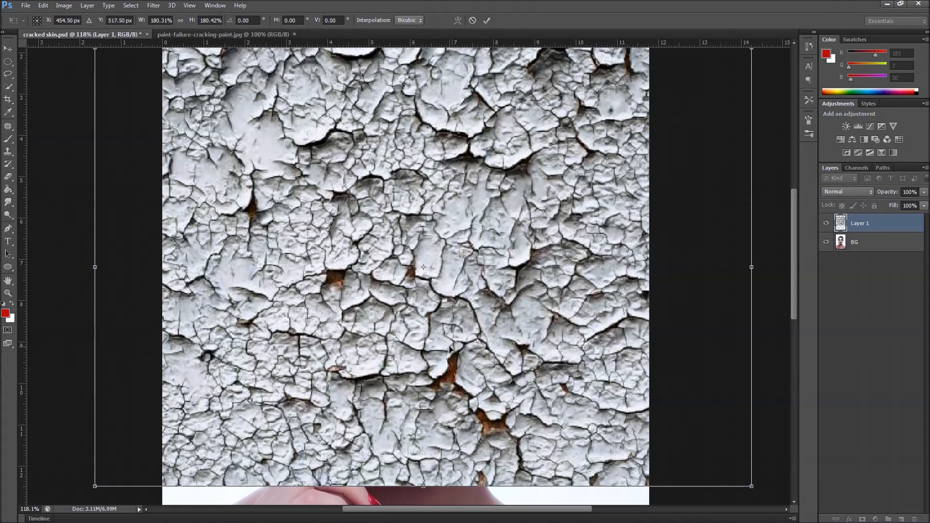
{"action": "scroll", "coordinate": [543, 203], "scroll_direction": "down", "scroll_amount": 5}
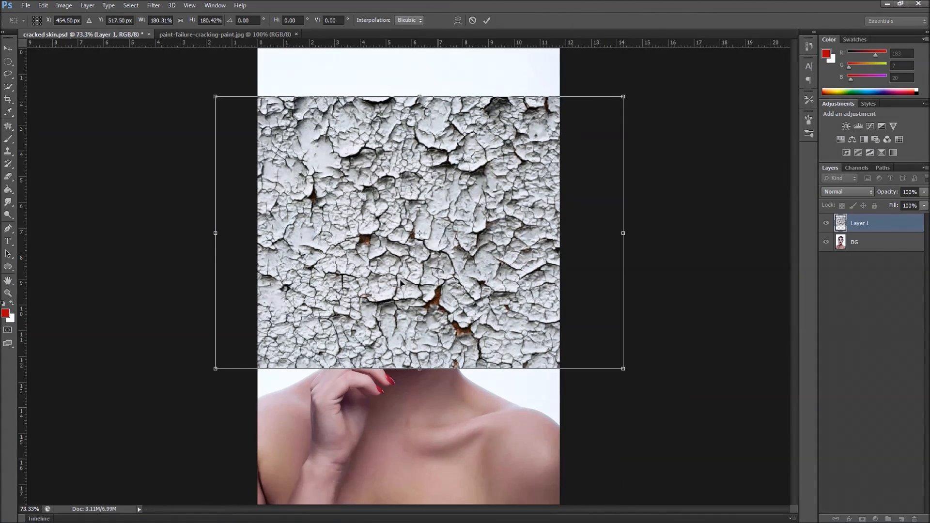
{"action": "left_click_drag", "start_coordinate": [211, 372], "coordinate": [193, 385]}
{"action": "left_click_drag", "start_coordinate": [623, 96], "coordinate": [634, 89]}
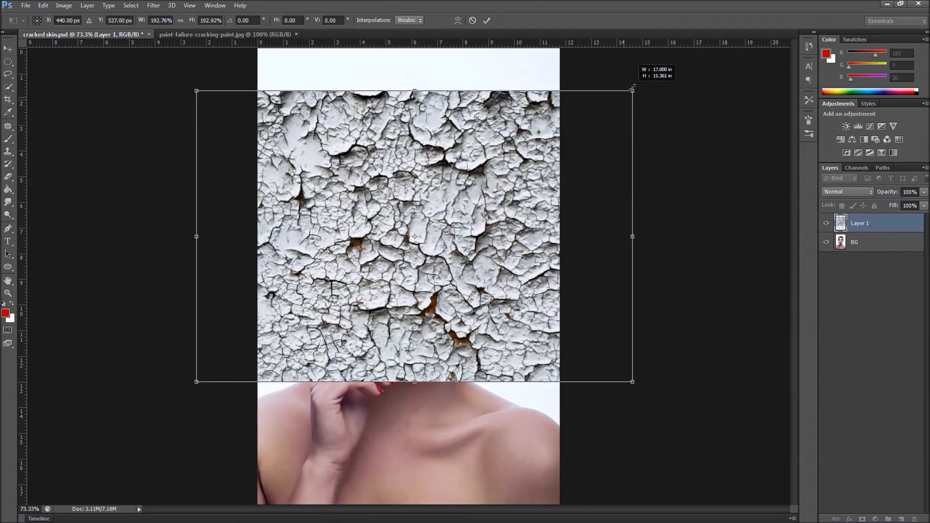
{"action": "left_click", "coordinate": [487, 20]}
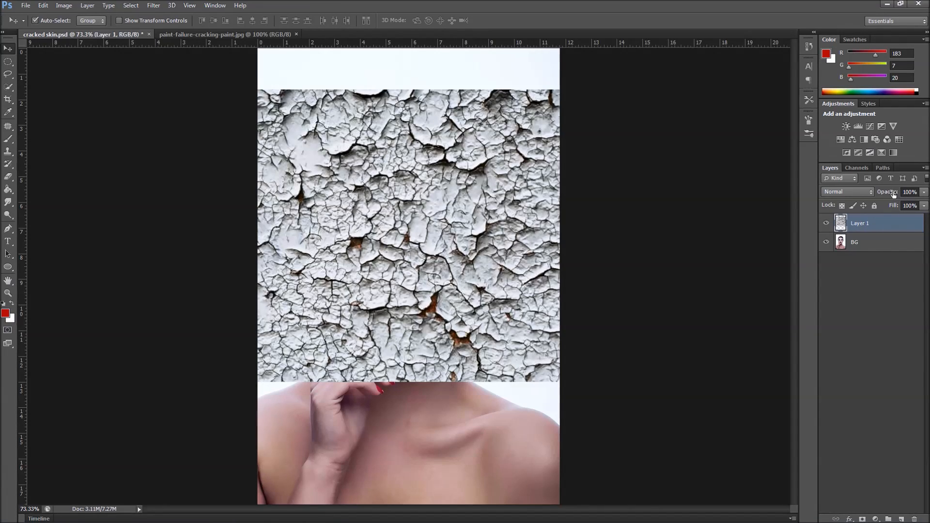
Lower the cracked-paint layer's opacity to 39% and shift the texture upward over the face.
{"action": "left_click_drag", "start_coordinate": [884, 192], "coordinate": [868, 194]}
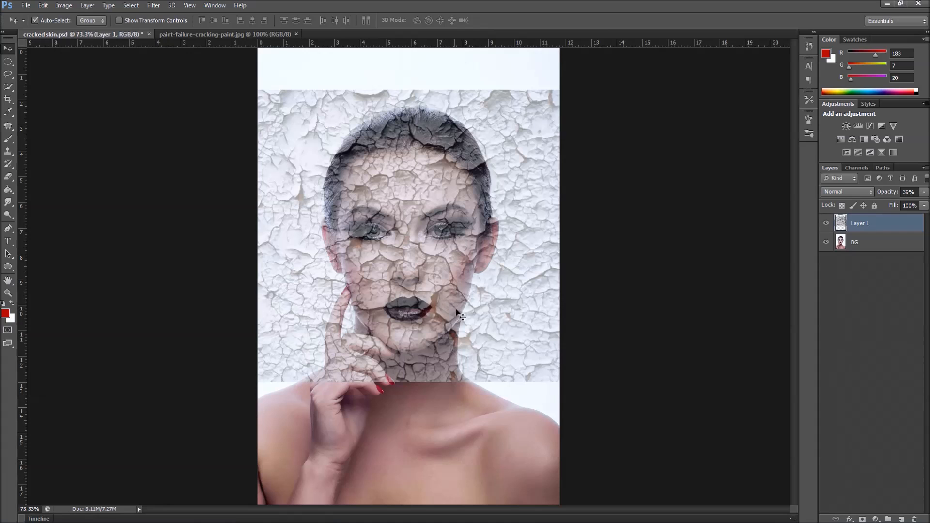
{"action": "left_click_drag", "start_coordinate": [464, 309], "coordinate": [466, 285]}
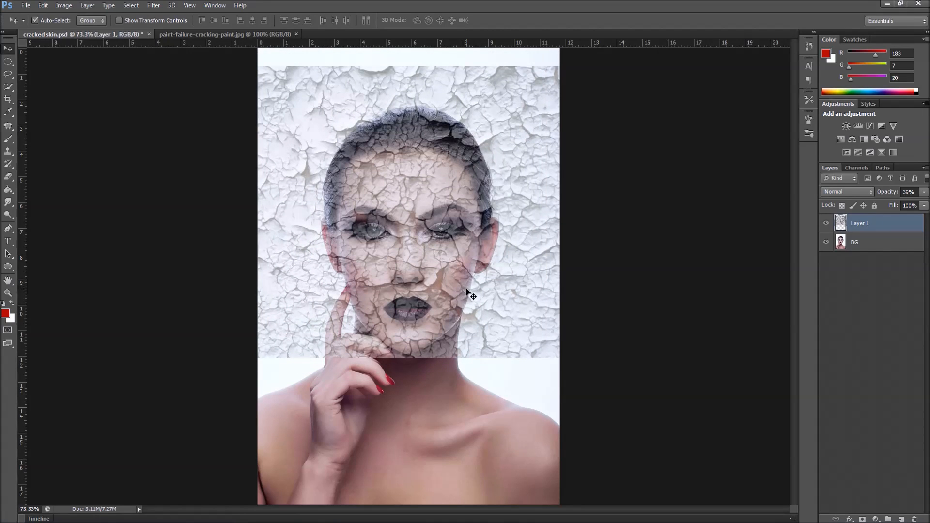
{"action": "key", "text": "ctrl+t"}
{"action": "left_click_drag", "start_coordinate": [665, 367], "coordinate": [417, 366]}
{"action": "left_click_drag", "start_coordinate": [459, 270], "coordinate": [441, 323]}
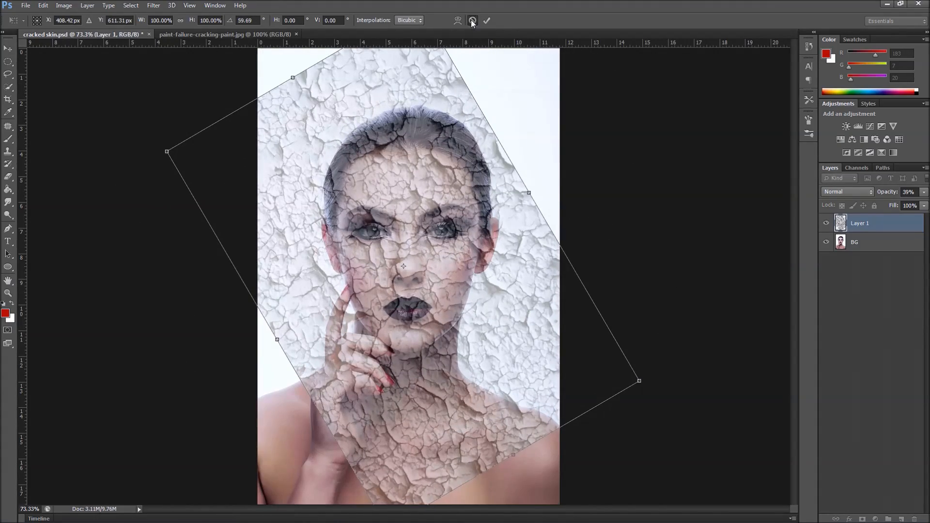
{"action": "left_click", "coordinate": [472, 20]}
Reposition the cracked-paint texture over the face and set its opacity to 38%.
{"action": "mouse_move", "coordinate": [508, 304]}
{"action": "left_mouse_down"}
{"action": "mouse_move", "coordinate": [519, 303]}
{"action": "mouse_move", "coordinate": [509, 311]}
{"action": "left_mouse_up"}
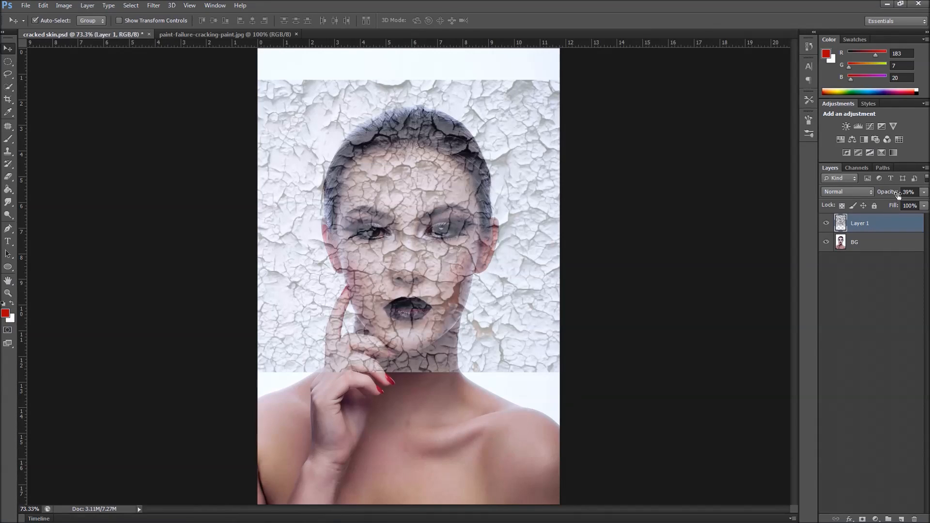
{"action": "left_click_drag", "start_coordinate": [891, 192], "coordinate": [921, 192]}
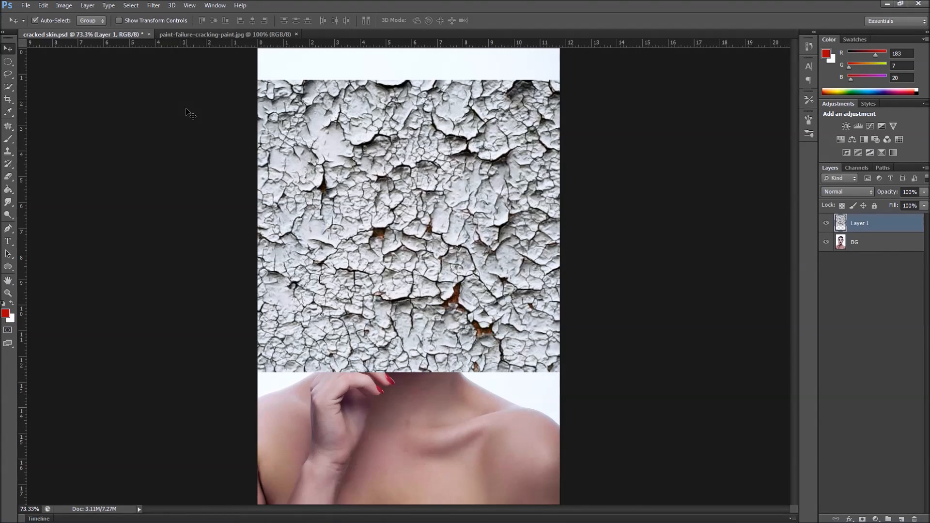
{"action": "key", "text": "ctrl+t"}
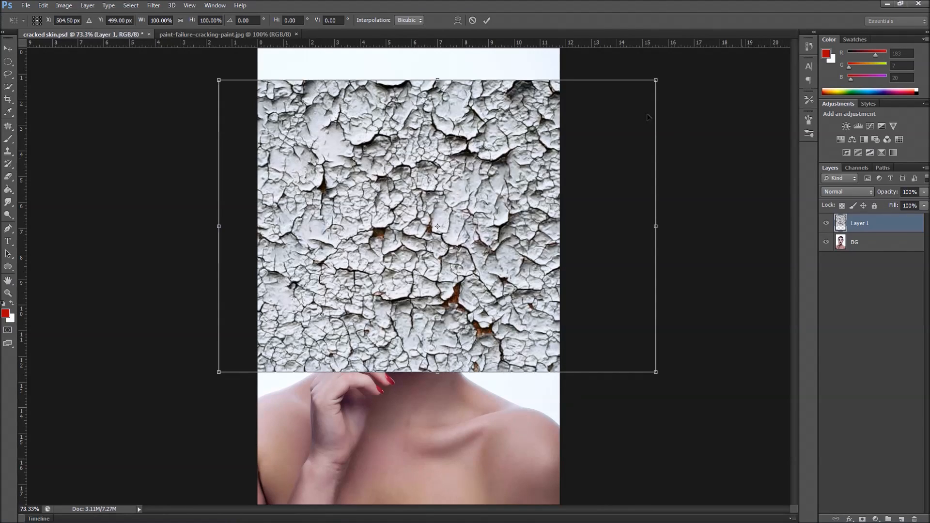
{"action": "left_click", "coordinate": [487, 21]}
{"action": "left_click_drag", "start_coordinate": [890, 191], "coordinate": [867, 194]}
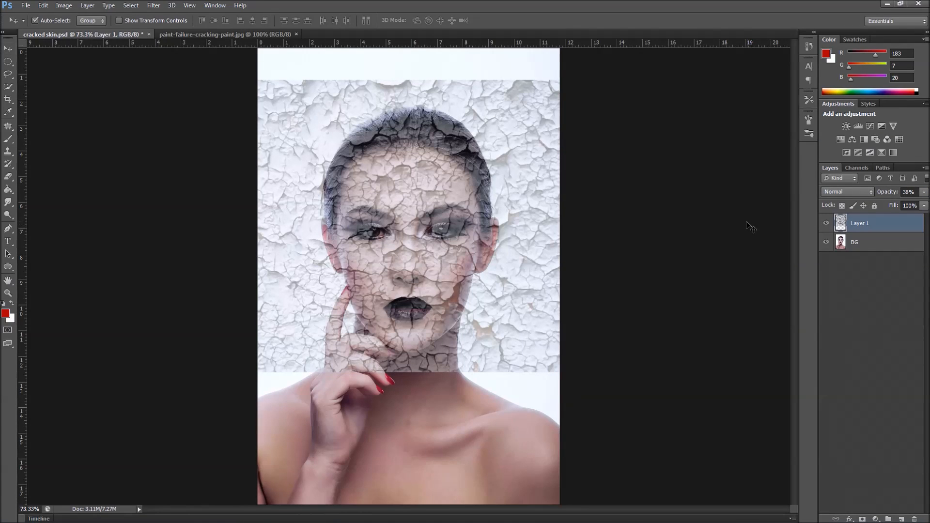
Apply a custom Warp to the cracked-paint texture, pulling all four corners inward toward the head.
{"action": "key", "text": "ctrl+t"}
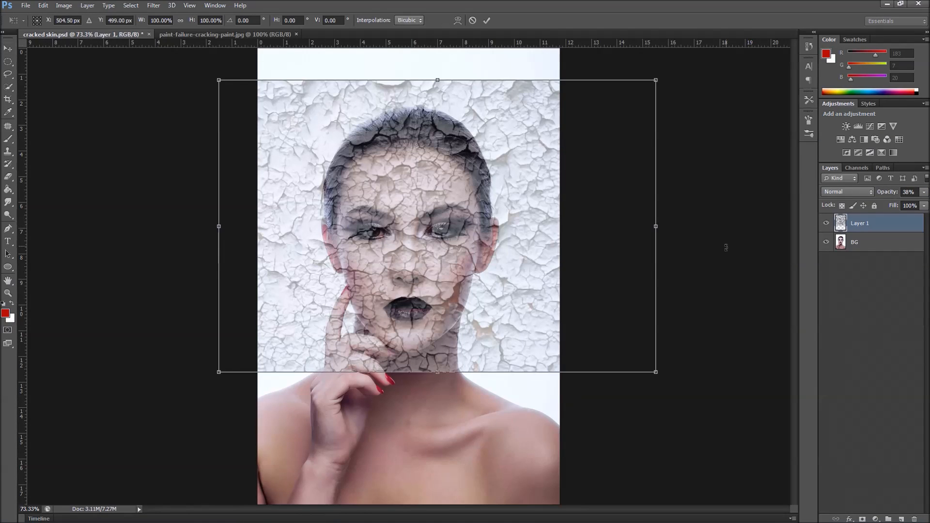
{"action": "right_click", "coordinate": [533, 211]}
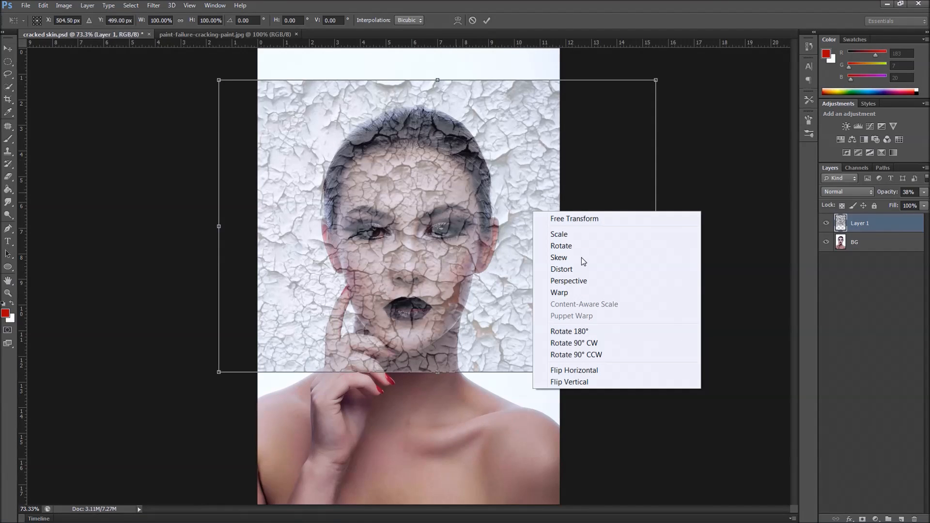
{"action": "left_click", "coordinate": [568, 293]}
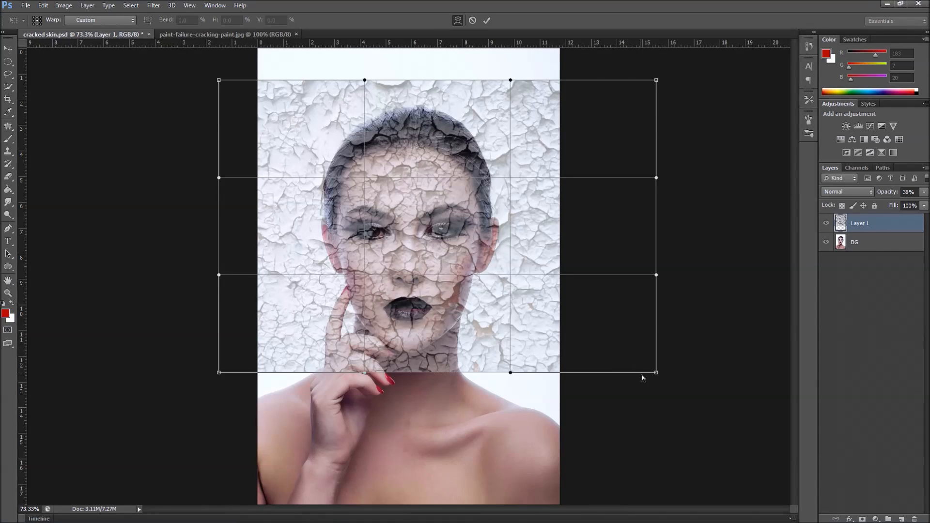
{"action": "left_click_drag", "start_coordinate": [657, 373], "coordinate": [572, 327]}
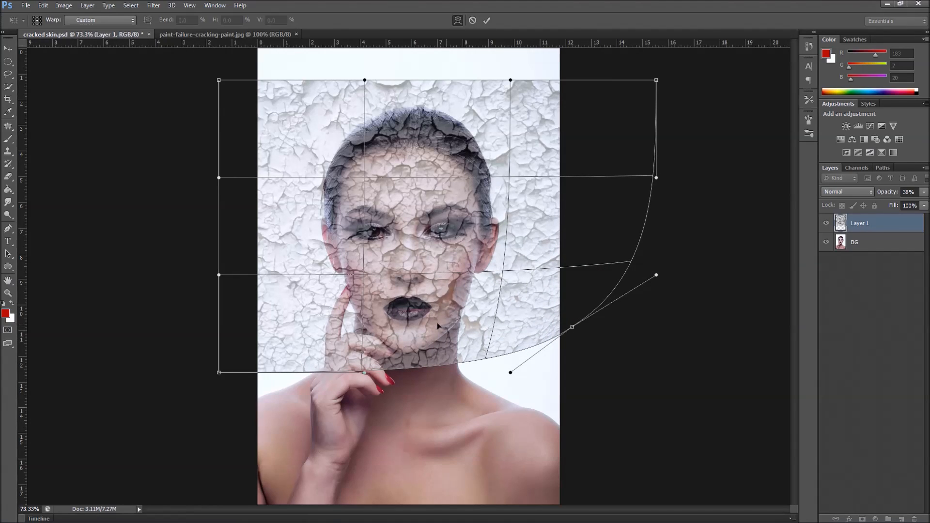
{"action": "left_click_drag", "start_coordinate": [657, 81], "coordinate": [537, 87]}
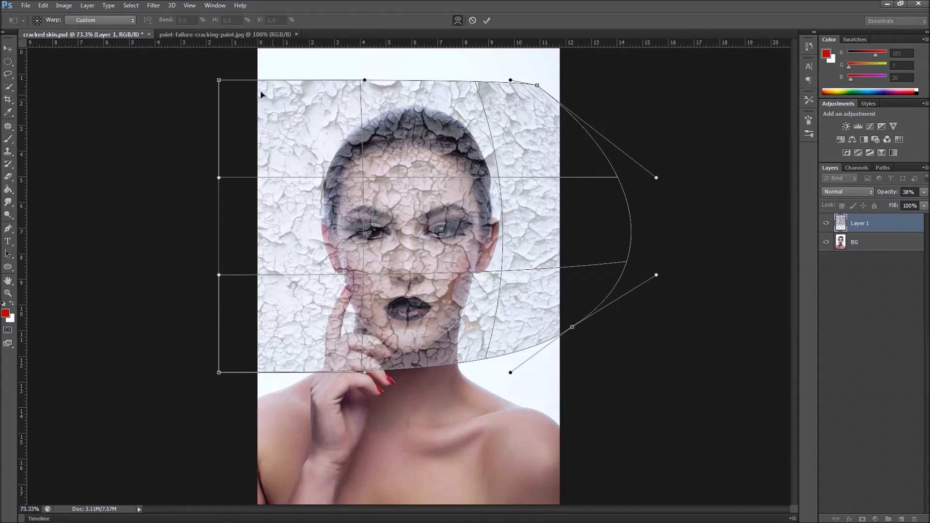
{"action": "left_click_drag", "start_coordinate": [224, 82], "coordinate": [262, 112]}
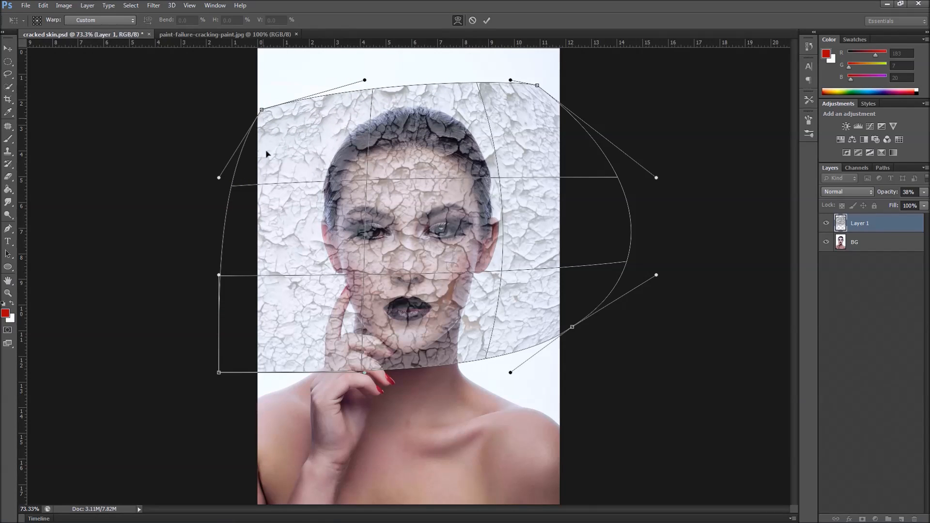
{"action": "left_click_drag", "start_coordinate": [224, 372], "coordinate": [268, 344]}
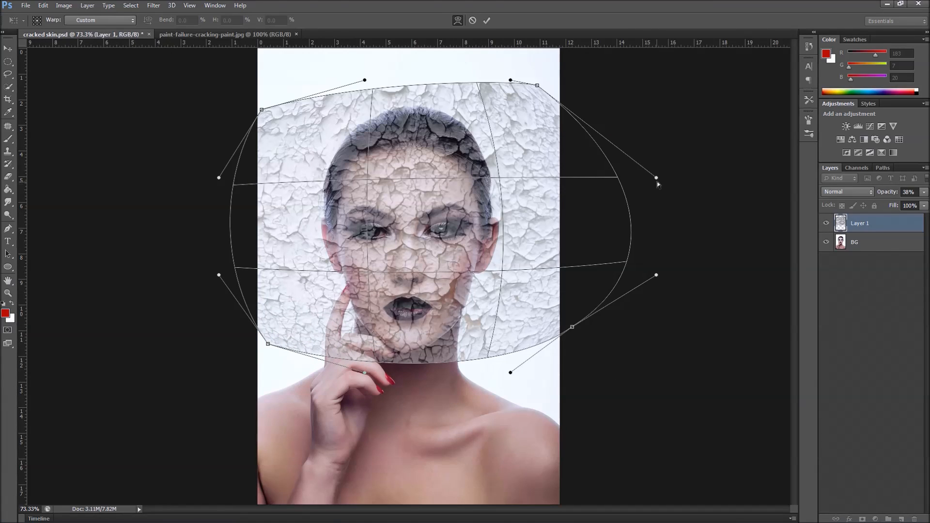
Pull the curve handles of the warp's right edge and lower-right corner inward to tighten the texture around the face.
{"action": "left_click_drag", "start_coordinate": [657, 179], "coordinate": [592, 187]}
{"action": "left_click_drag", "start_coordinate": [657, 276], "coordinate": [588, 275]}
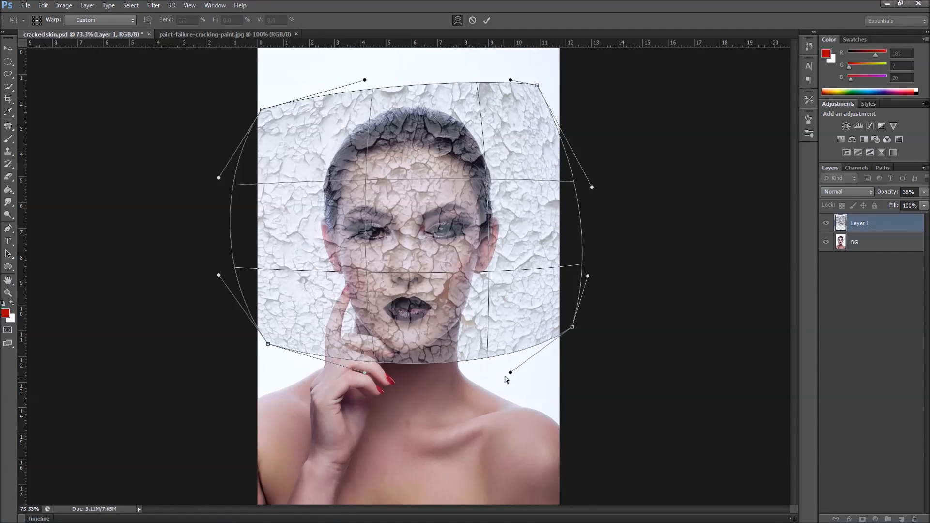
{"action": "left_click_drag", "start_coordinate": [512, 374], "coordinate": [496, 359]}
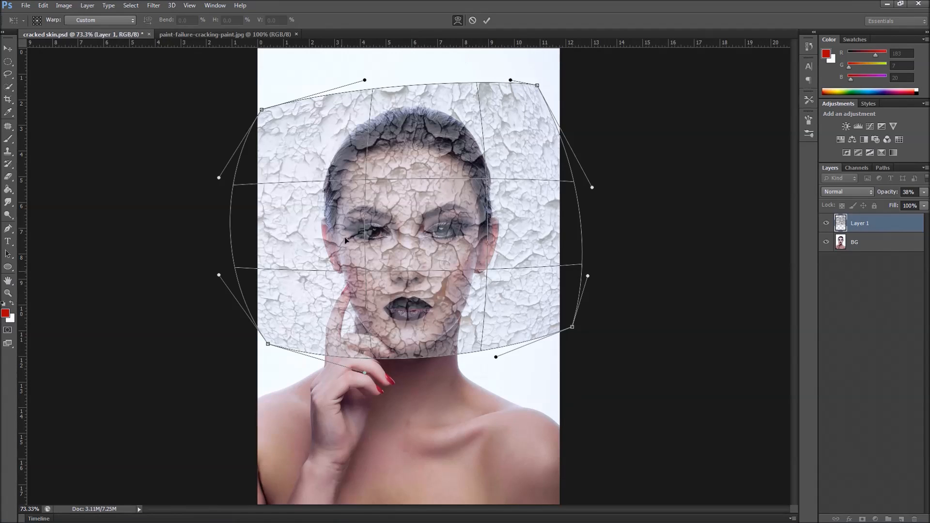
Pull the warp's left corners and left-edge curve handles inward toward the face, round the upper edge, and apply the warp.
{"action": "left_click_drag", "start_coordinate": [268, 345], "coordinate": [283, 349]}
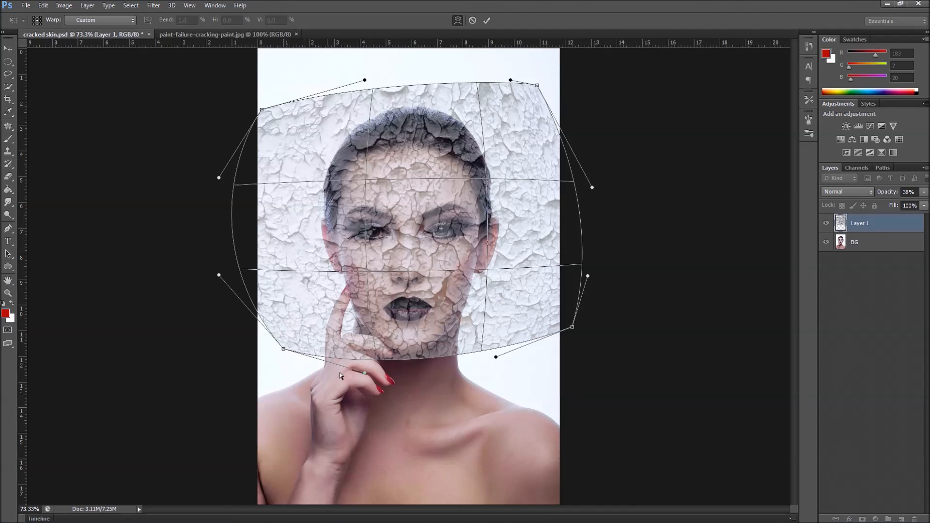
{"action": "left_click_drag", "start_coordinate": [219, 276], "coordinate": [242, 271]}
{"action": "left_click_drag", "start_coordinate": [245, 279], "coordinate": [243, 270]}
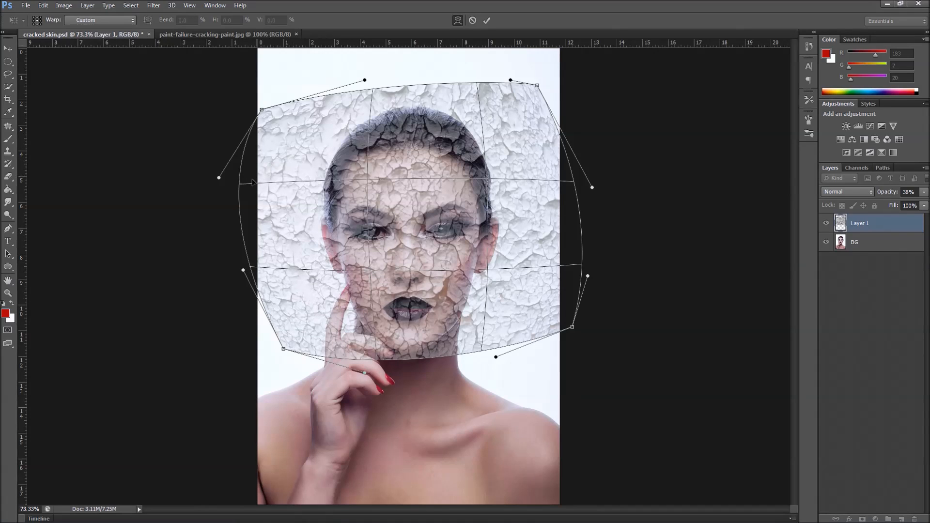
{"action": "left_click_drag", "start_coordinate": [219, 179], "coordinate": [247, 174]}
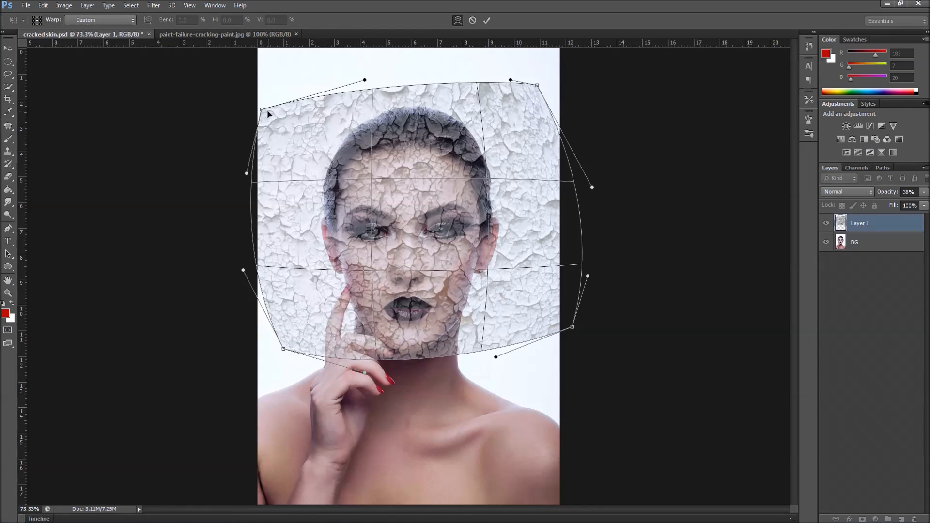
{"action": "left_click_drag", "start_coordinate": [262, 111], "coordinate": [276, 116]}
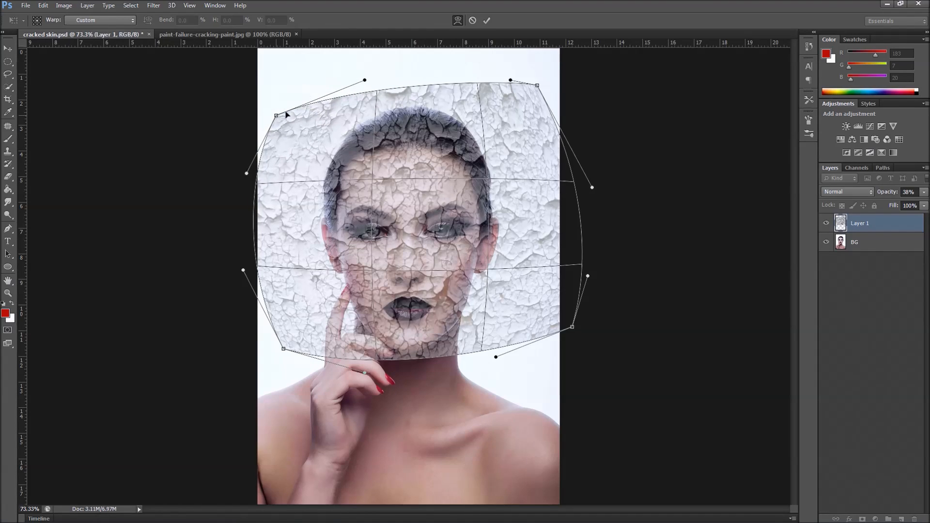
{"action": "left_click_drag", "start_coordinate": [365, 81], "coordinate": [360, 73]}
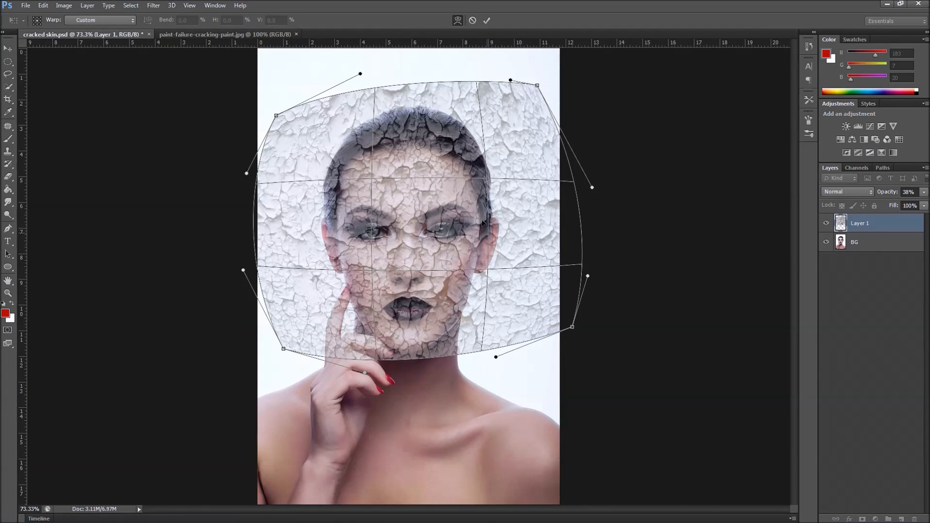
{"action": "left_click", "coordinate": [487, 20]}
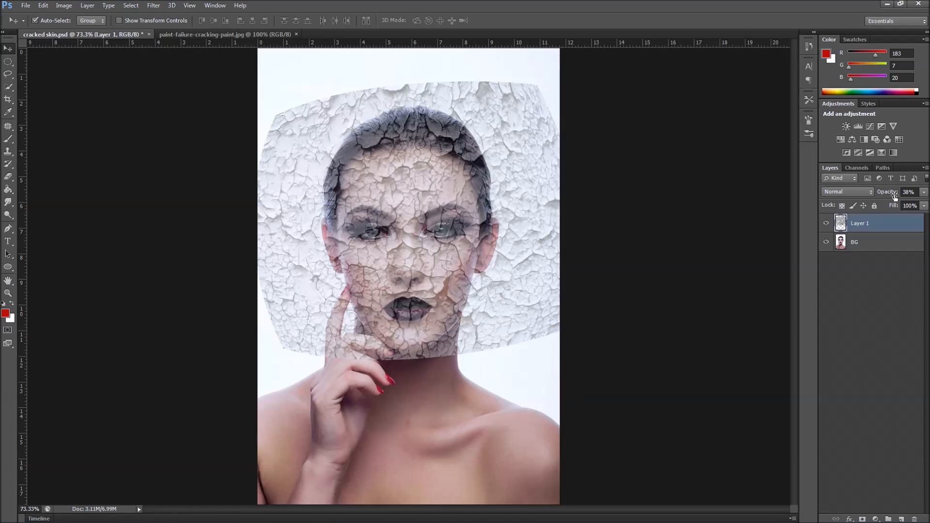
Set the cracked-paint layer's opacity to 100% and open it in the Liquify filter.
{"action": "left_click_drag", "start_coordinate": [895, 194], "coordinate": [929, 192]}
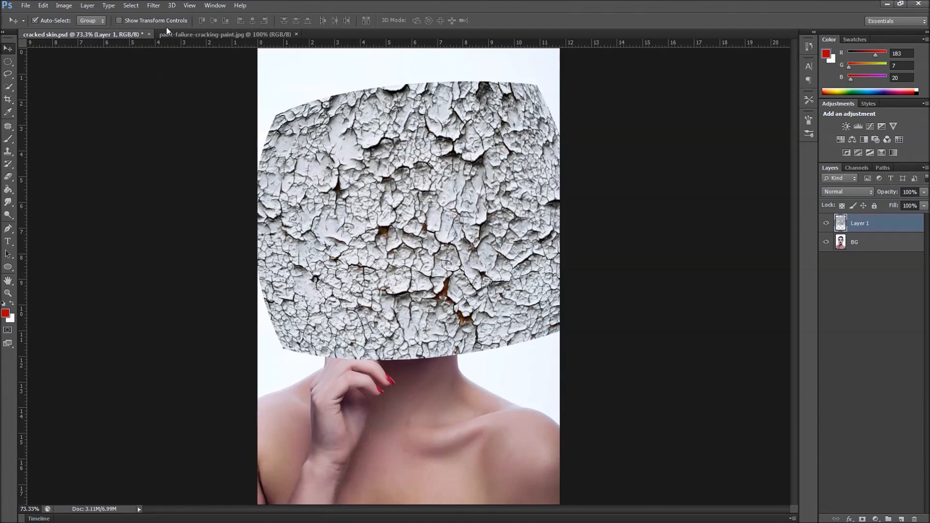
{"action": "left_click", "coordinate": [153, 5]}
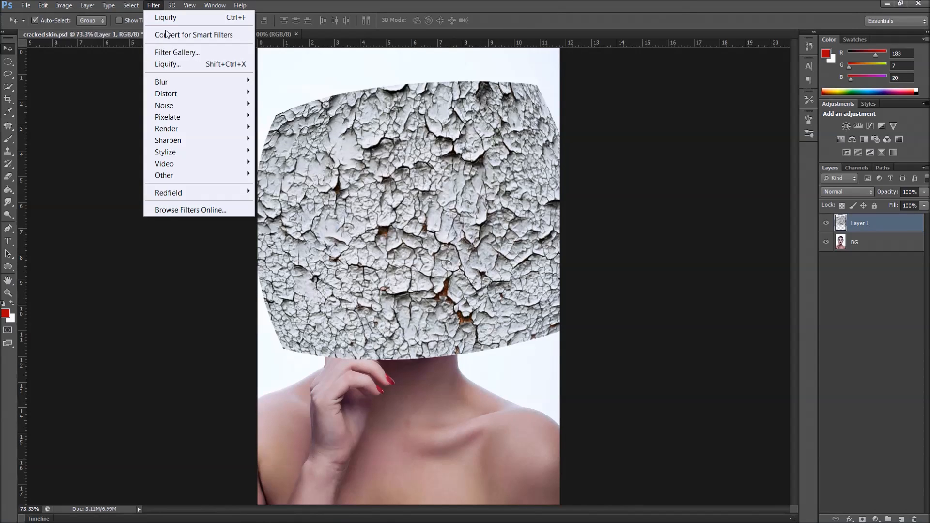
{"action": "left_click", "coordinate": [167, 65]}
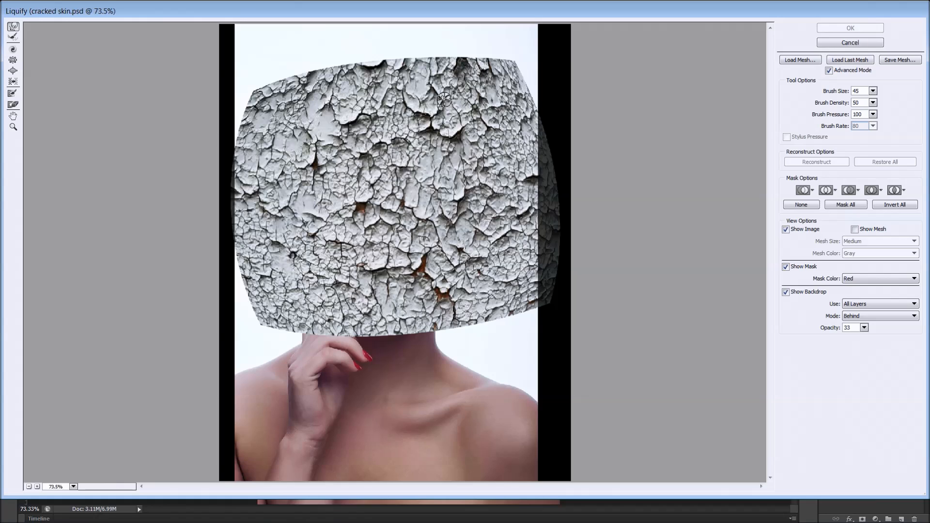
Keep Liquify in Advanced Mode and use the BG layer as the backdrop, with its mode kept at Behind.
{"action": "left_click", "coordinate": [830, 71]}
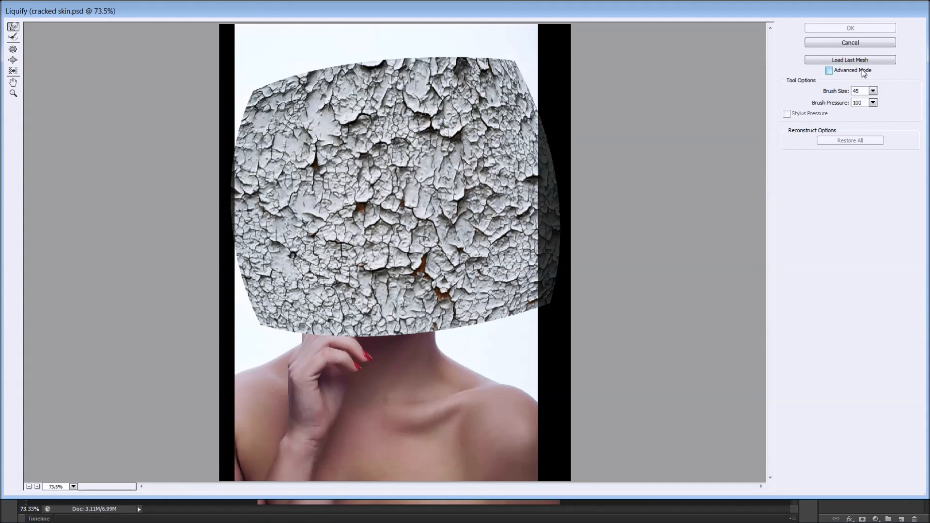
{"action": "left_click", "coordinate": [830, 71]}
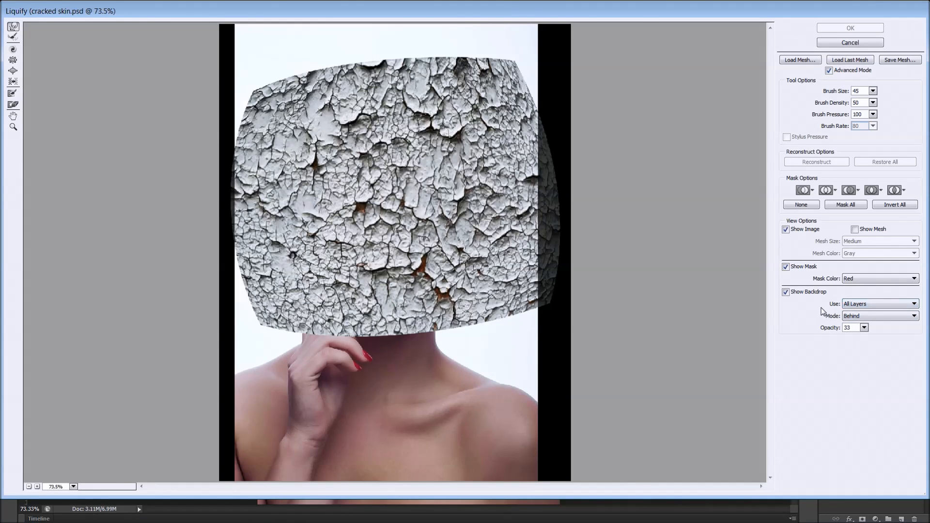
{"action": "left_click", "coordinate": [867, 304]}
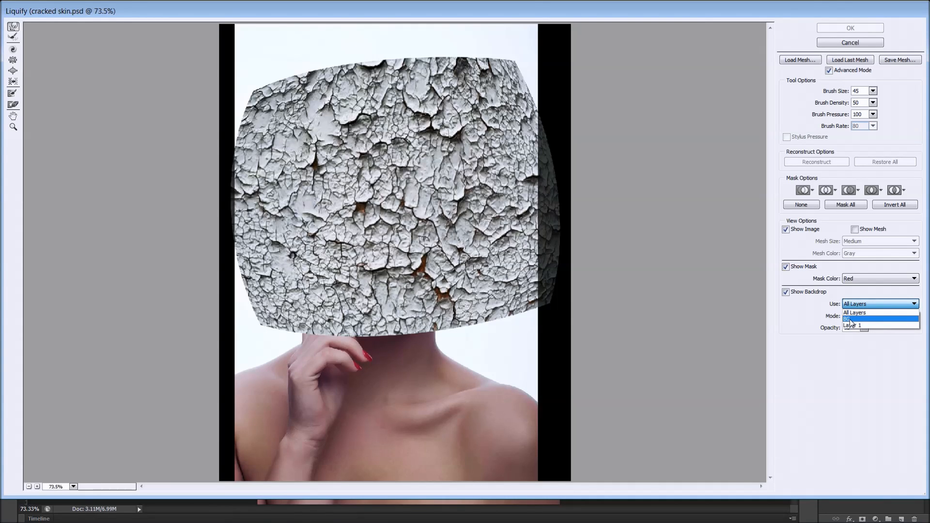
{"action": "left_click", "coordinate": [851, 320]}
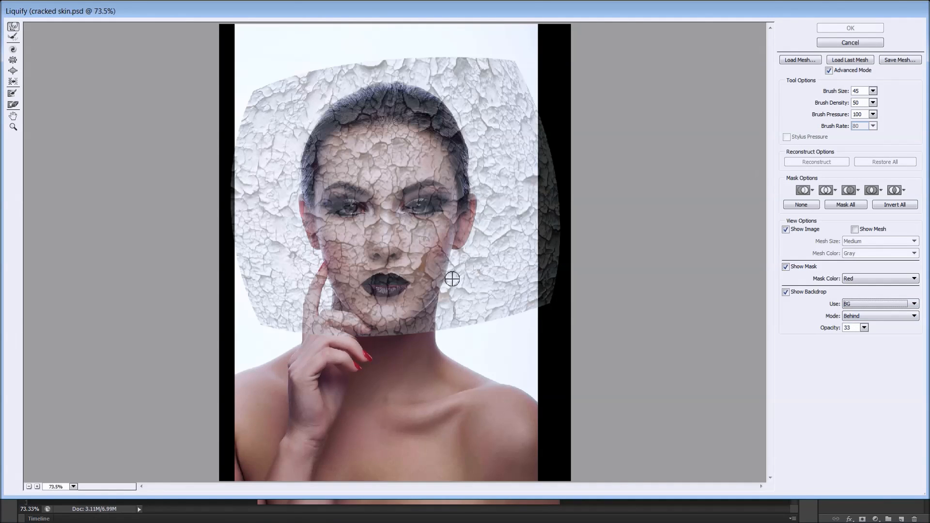
{"action": "left_click", "coordinate": [867, 317]}
{"action": "left_click", "coordinate": [865, 324]}
{"action": "left_click", "coordinate": [861, 318]}
{"action": "left_click", "coordinate": [861, 331]}
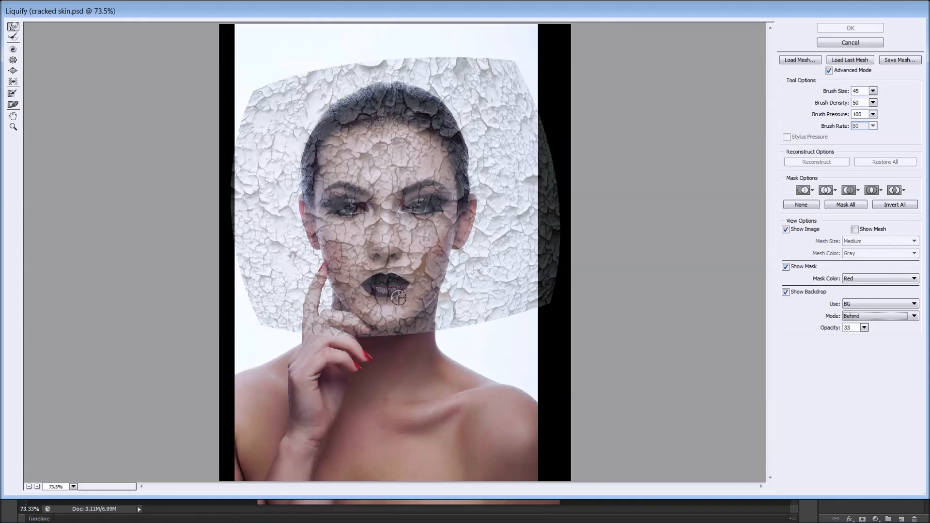
Push the outer edges of the cracked texture inward around the head using the Forward Warp tool with brush size 200.
{"action": "left_click", "coordinate": [414, 300]}
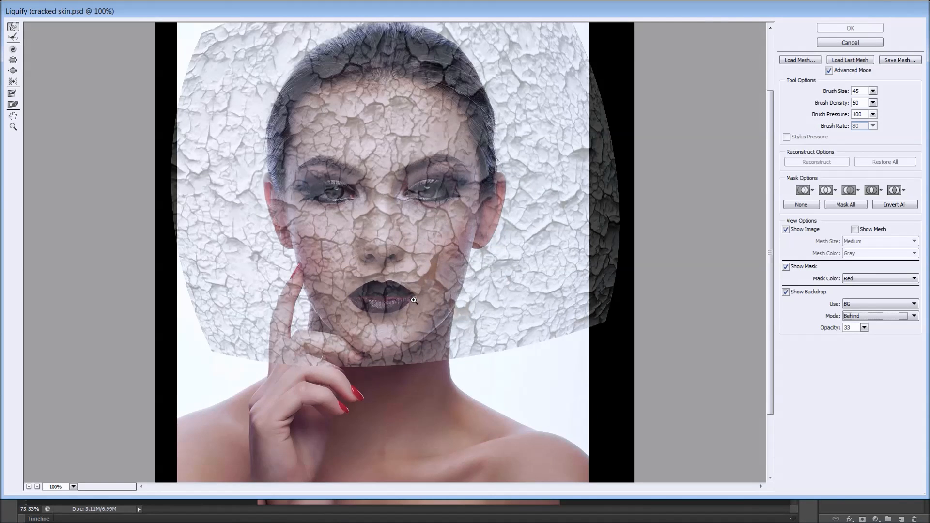
{"action": "left_click", "coordinate": [432, 288]}
{"action": "key", "text": "ctrl+minus"}
{"action": "mouse_move", "coordinate": [458, 205]}
{"action": "left_mouse_down"}
{"action": "mouse_move", "coordinate": [413, 263]}
{"action": "mouse_move", "coordinate": [415, 246]}
{"action": "mouse_move", "coordinate": [417, 254]}
{"action": "left_mouse_up"}
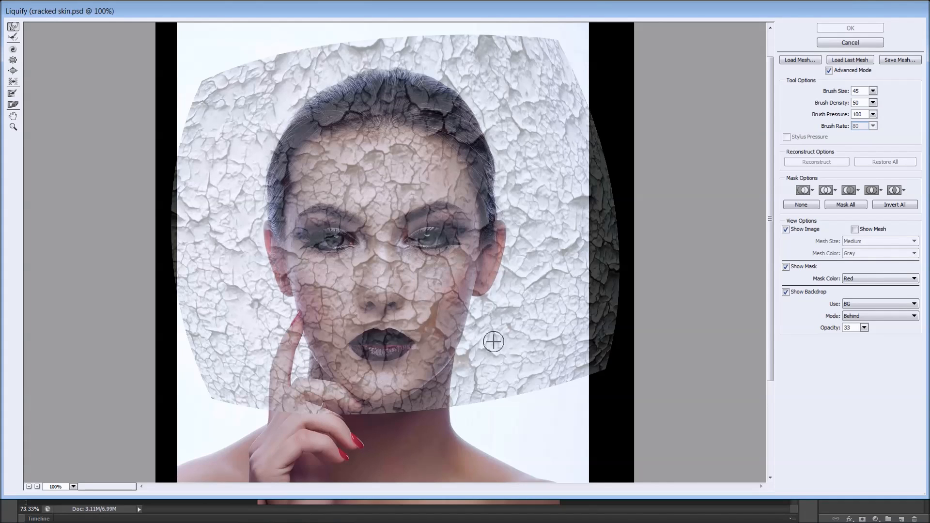
{"action": "key", "text": "bracketright"}
{"action": "key", "text": "bracketright"}
{"action": "key", "text": "bracketright"}
{"action": "key", "text": "bracketright"}
{"action": "key", "text": "bracketright"}
{"action": "key", "text": "bracketright"}
{"action": "key", "text": "bracketright"}
{"action": "key", "text": "bracketright"}
{"action": "key", "text": "bracketright"}
{"action": "key", "text": "bracketright"}
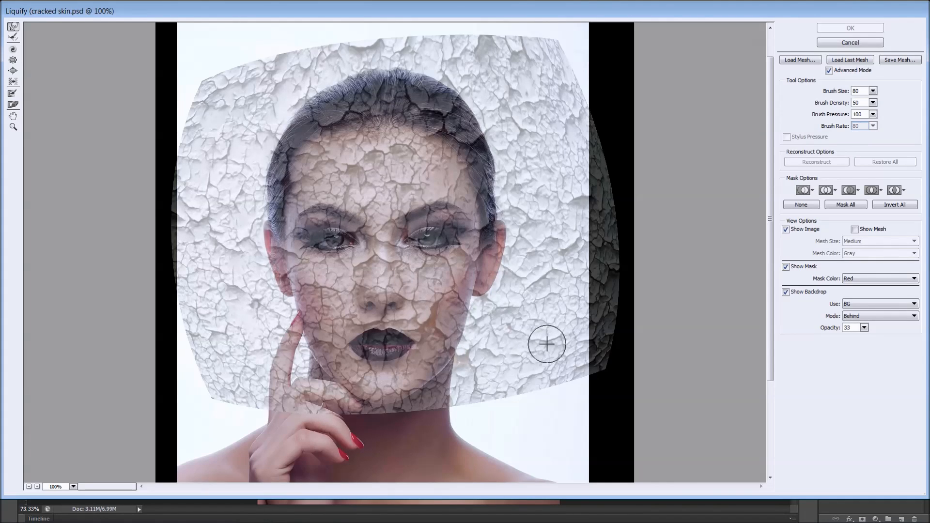
{"action": "key", "text": "bracketright"}
{"action": "key", "text": "bracketright"}
{"action": "key", "text": "bracketright"}
{"action": "key", "text": "bracketright"}
{"action": "key", "text": "bracketright"}
{"action": "key", "text": "bracketright"}
{"action": "key", "text": "bracketright"}
{"action": "key", "text": "bracketright"}
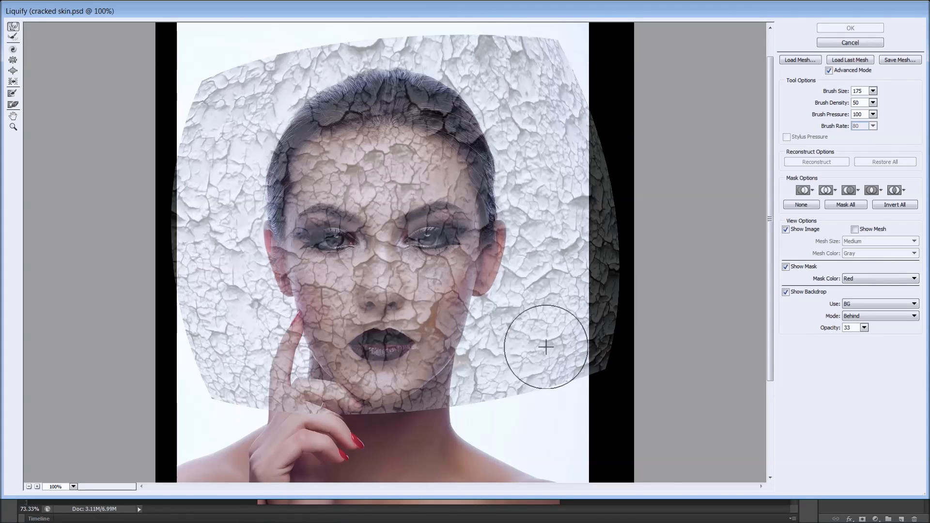
{"action": "key", "text": "bracketright"}
{"action": "mouse_move", "coordinate": [606, 374]}
{"action": "left_mouse_down"}
{"action": "mouse_move", "coordinate": [586, 365]}
{"action": "mouse_move", "coordinate": [571, 384]}
{"action": "mouse_move", "coordinate": [546, 375]}
{"action": "mouse_move", "coordinate": [529, 399]}
{"action": "mouse_move", "coordinate": [476, 394]}
{"action": "left_mouse_up"}
{"action": "left_click_drag", "start_coordinate": [623, 356], "coordinate": [581, 336]}
{"action": "mouse_move", "coordinate": [633, 304]}
{"action": "left_mouse_down"}
{"action": "mouse_move", "coordinate": [607, 248]}
{"action": "mouse_move", "coordinate": [612, 196]}
{"action": "mouse_move", "coordinate": [582, 157]}
{"action": "mouse_move", "coordinate": [580, 124]}
{"action": "mouse_move", "coordinate": [542, 51]}
{"action": "mouse_move", "coordinate": [422, 39]}
{"action": "mouse_move", "coordinate": [257, 54]}
{"action": "mouse_move", "coordinate": [201, 95]}
{"action": "mouse_move", "coordinate": [170, 159]}
{"action": "mouse_move", "coordinate": [188, 233]}
{"action": "mouse_move", "coordinate": [179, 281]}
{"action": "mouse_move", "coordinate": [200, 354]}
{"action": "mouse_move", "coordinate": [260, 395]}
{"action": "mouse_move", "coordinate": [299, 411]}
{"action": "mouse_move", "coordinate": [386, 401]}
{"action": "mouse_move", "coordinate": [466, 332]}
{"action": "mouse_move", "coordinate": [473, 358]}
{"action": "mouse_move", "coordinate": [461, 354]}
{"action": "mouse_move", "coordinate": [446, 386]}
{"action": "mouse_move", "coordinate": [434, 382]}
{"action": "mouse_move", "coordinate": [441, 378]}
{"action": "mouse_move", "coordinate": [417, 394]}
{"action": "mouse_move", "coordinate": [377, 381]}
{"action": "mouse_move", "coordinate": [438, 383]}
{"action": "mouse_move", "coordinate": [429, 379]}
{"action": "mouse_move", "coordinate": [431, 388]}
{"action": "mouse_move", "coordinate": [472, 349]}
{"action": "mouse_move", "coordinate": [462, 345]}
{"action": "mouse_move", "coordinate": [479, 343]}
{"action": "mouse_move", "coordinate": [453, 336]}
{"action": "mouse_move", "coordinate": [490, 291]}
{"action": "mouse_move", "coordinate": [487, 190]}
{"action": "mouse_move", "coordinate": [467, 130]}
{"action": "mouse_move", "coordinate": [460, 142]}
{"action": "mouse_move", "coordinate": [417, 108]}
{"action": "mouse_move", "coordinate": [321, 97]}
{"action": "mouse_move", "coordinate": [285, 116]}
{"action": "mouse_move", "coordinate": [283, 146]}
{"action": "mouse_move", "coordinate": [262, 179]}
{"action": "mouse_move", "coordinate": [254, 245]}
{"action": "mouse_move", "coordinate": [277, 300]}
{"action": "mouse_move", "coordinate": [271, 329]}
{"action": "mouse_move", "coordinate": [285, 360]}
{"action": "mouse_move", "coordinate": [280, 349]}
{"action": "mouse_move", "coordinate": [321, 395]}
{"action": "mouse_move", "coordinate": [340, 392]}
{"action": "mouse_move", "coordinate": [353, 408]}
{"action": "left_mouse_up"}
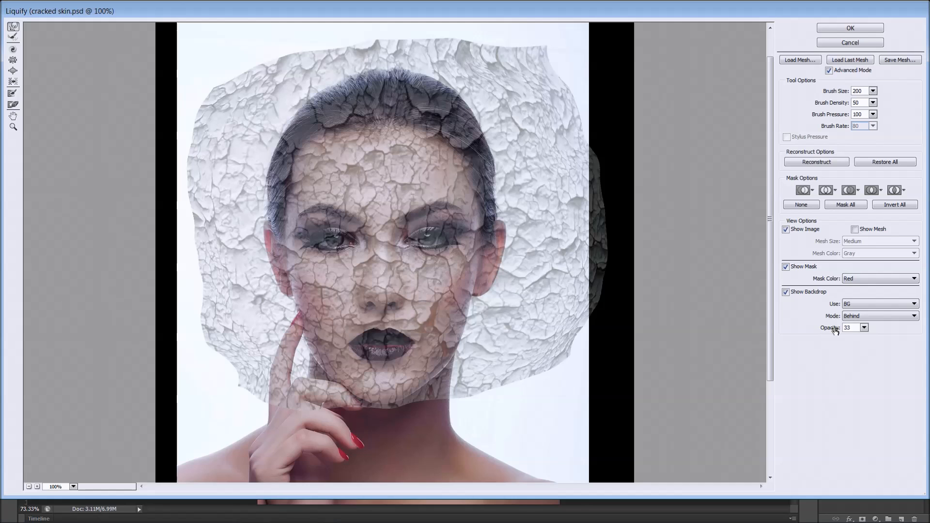
Lower the Liquify backdrop opacity setting to 8 to reveal the facial features beneath the cracks.
{"action": "left_click_drag", "start_coordinate": [834, 331], "coordinate": [832, 331]}
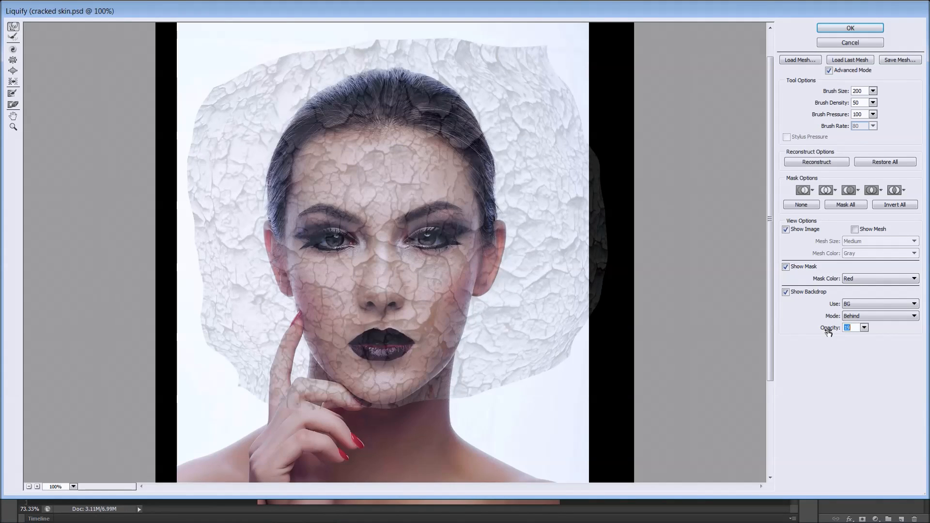
{"action": "left_click", "coordinate": [411, 268]}
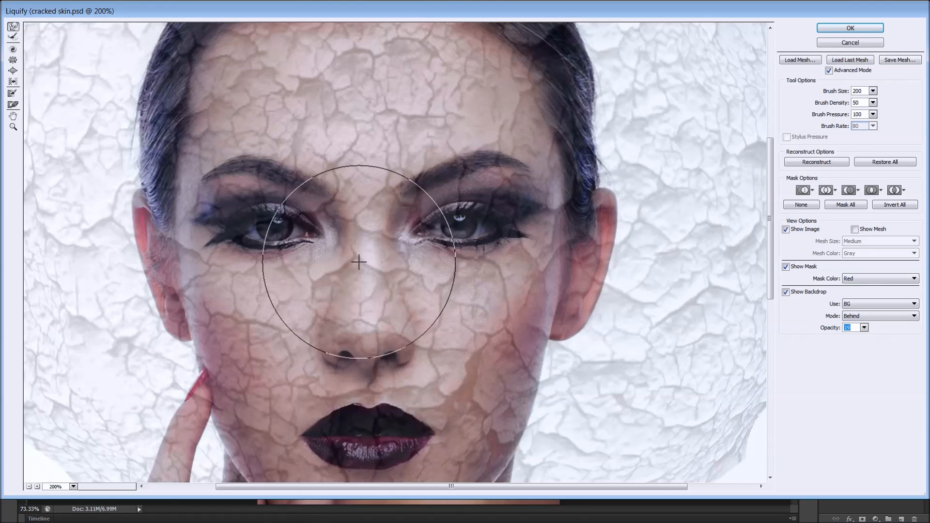
{"action": "left_click_drag", "start_coordinate": [831, 330], "coordinate": [826, 331]}
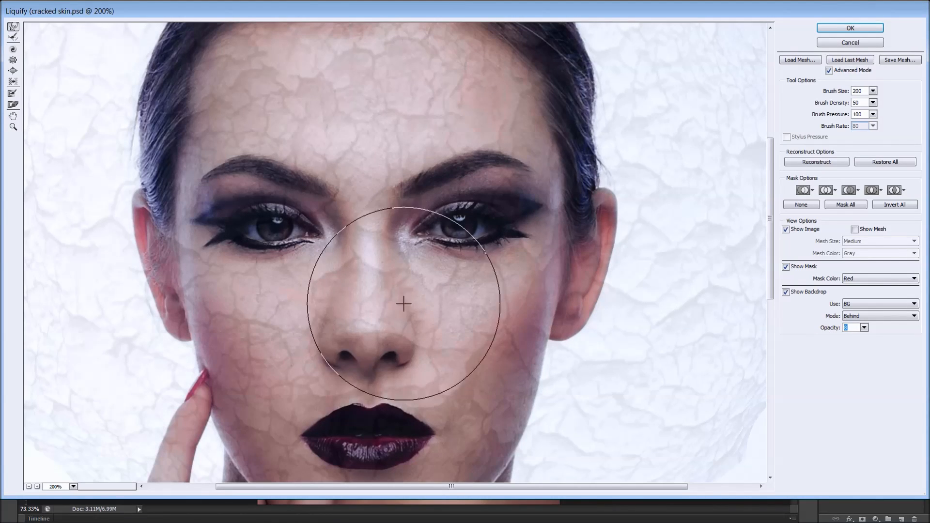
Paint a freeze mask along both sides of the nose and under the nostrils with brush size 20.
{"action": "left_click", "coordinate": [12, 94]}
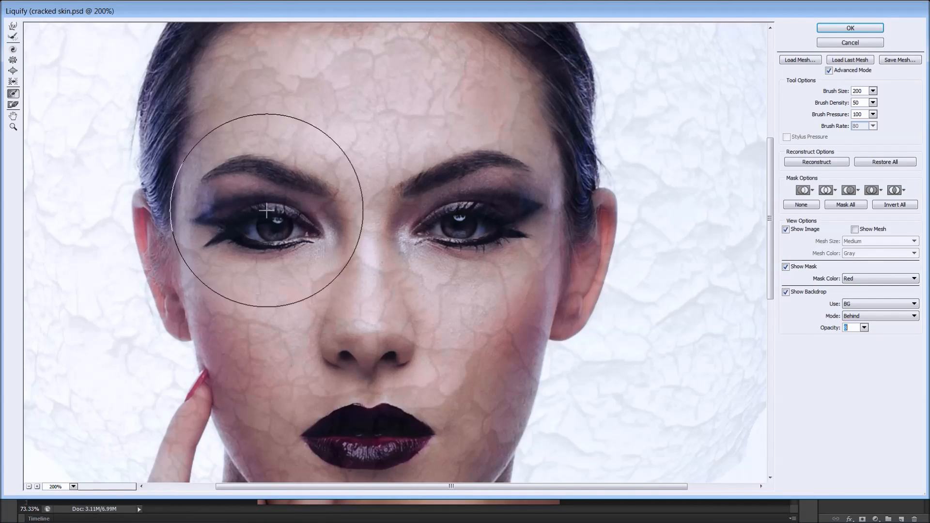
{"action": "key", "text": "bracketleft"}
{"action": "key", "text": "bracketleft"}
{"action": "key", "text": "bracketleft"}
{"action": "key", "text": "bracketleft"}
{"action": "key", "text": "bracketleft"}
{"action": "key", "text": "bracketleft"}
{"action": "key", "text": "bracketleft"}
{"action": "key", "text": "bracketleft"}
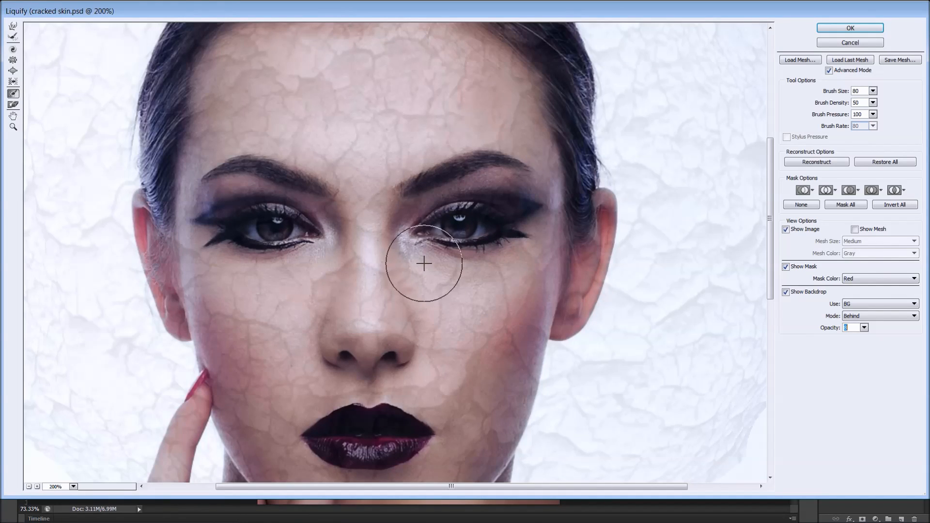
{"action": "key", "text": "bracketleft"}
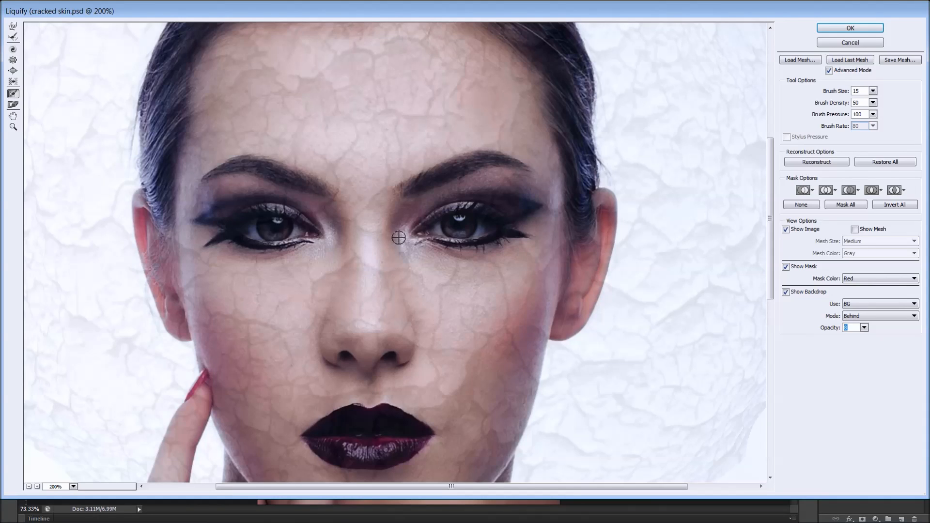
{"action": "mouse_move", "coordinate": [397, 242]}
{"action": "left_mouse_down"}
{"action": "mouse_move", "coordinate": [419, 321]}
{"action": "mouse_move", "coordinate": [418, 364]}
{"action": "mouse_move", "coordinate": [361, 377]}
{"action": "mouse_move", "coordinate": [319, 366]}
{"action": "left_mouse_up"}
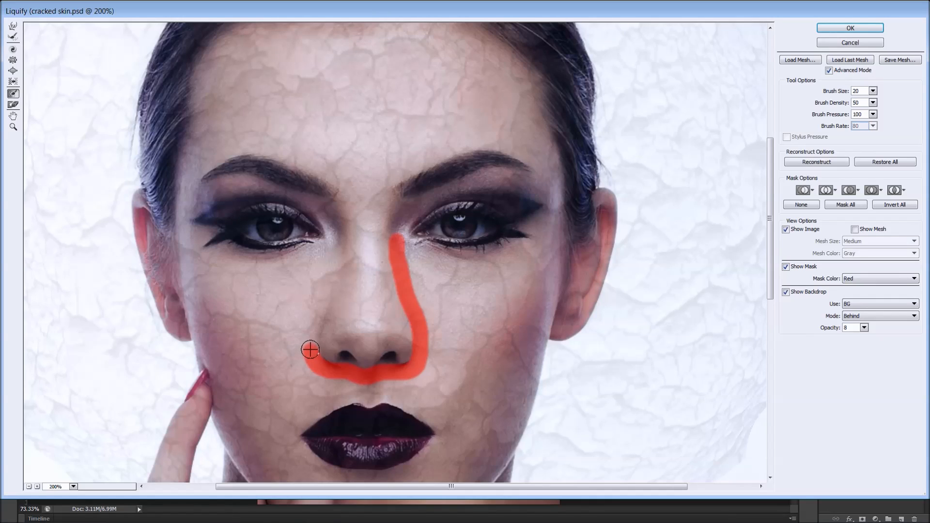
{"action": "left_click_drag", "start_coordinate": [316, 315], "coordinate": [321, 300]}
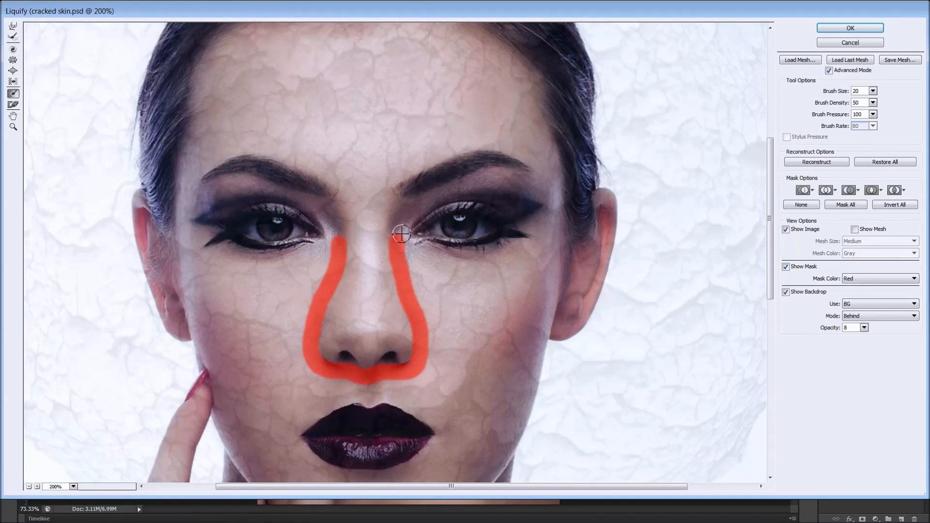
Nudge the cracks along the masked nose with Forward Warp, and freeze both upper eyelids with a size 25 mask brush.
{"action": "left_click", "coordinate": [13, 28]}
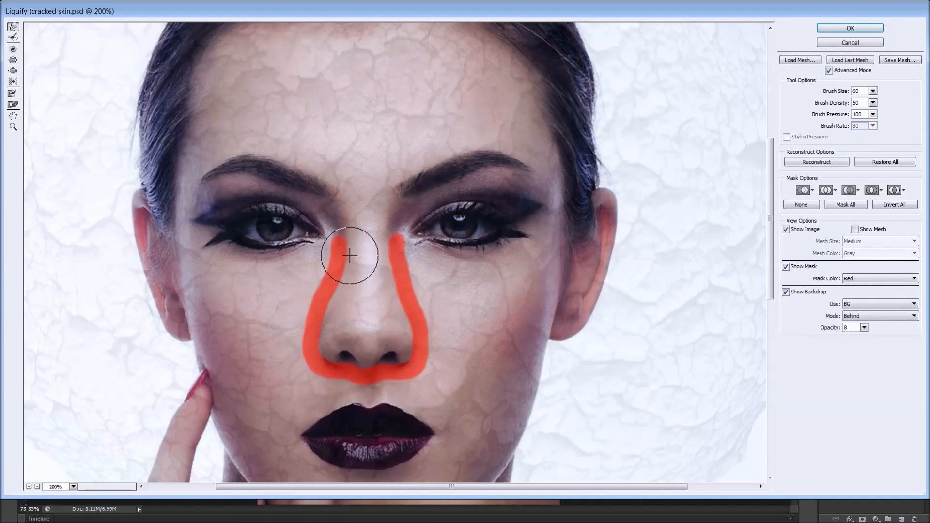
{"action": "left_click", "coordinate": [13, 94]}
{"action": "key", "text": "bracketleft"}
{"action": "key", "text": "bracketleft"}
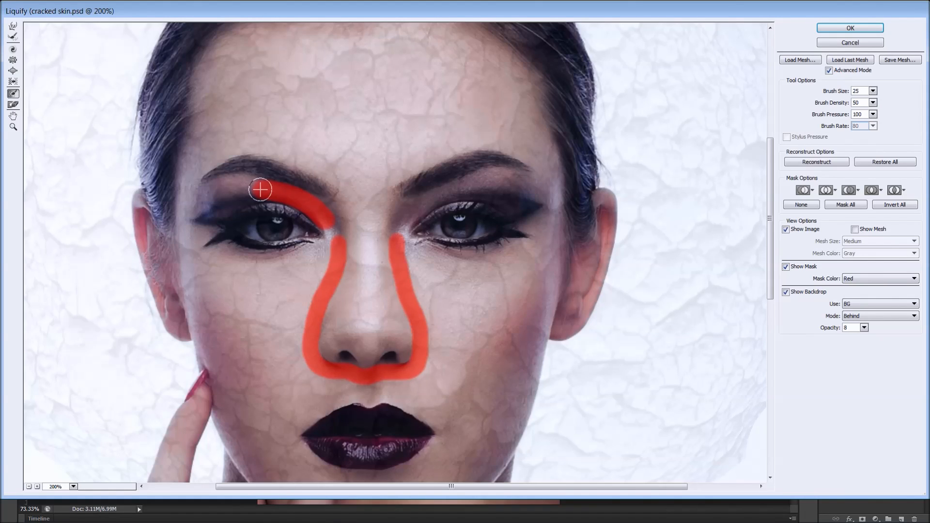
{"action": "key", "text": "ctrl+z"}
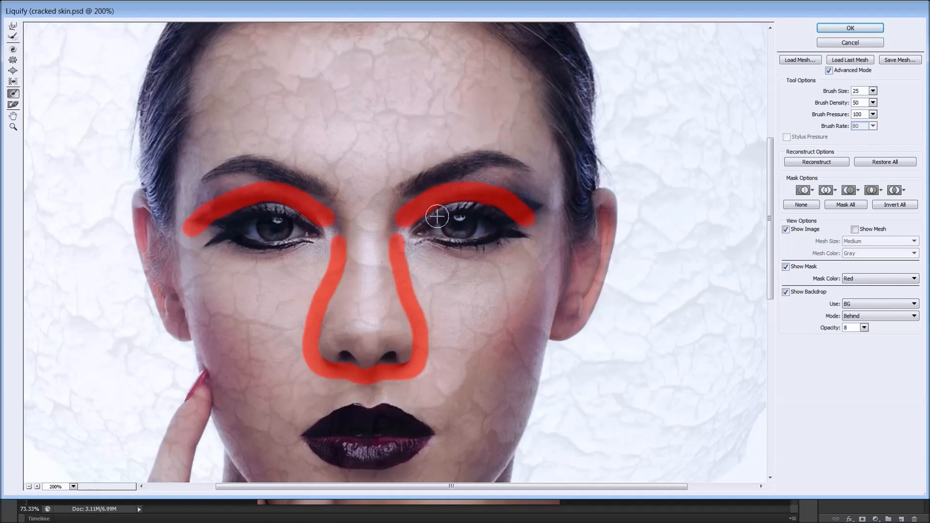
Warp the cracks around the masked eyes and nose bridge with the Forward Warp tool at brush size 70.
{"action": "left_click", "coordinate": [13, 28]}
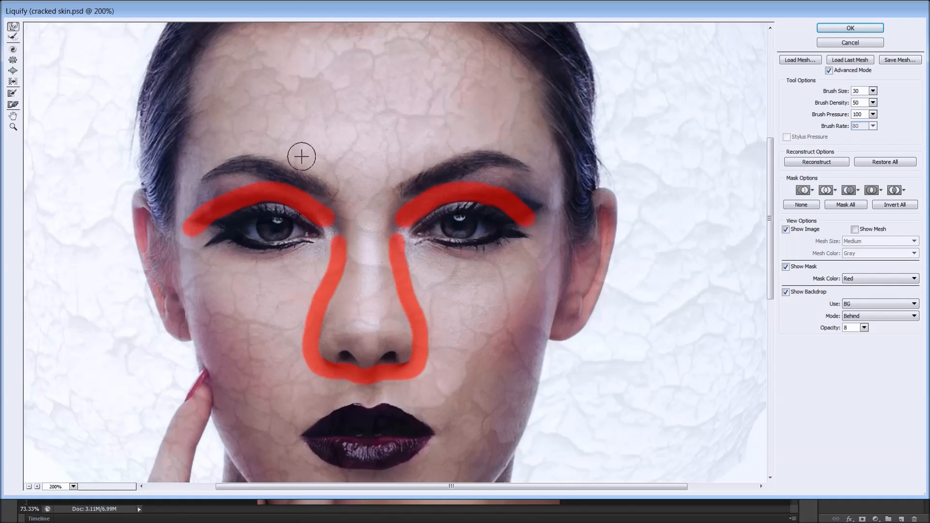
{"action": "key", "text": "bracketright"}
{"action": "key", "text": "bracketright"}
{"action": "key", "text": "bracketright"}
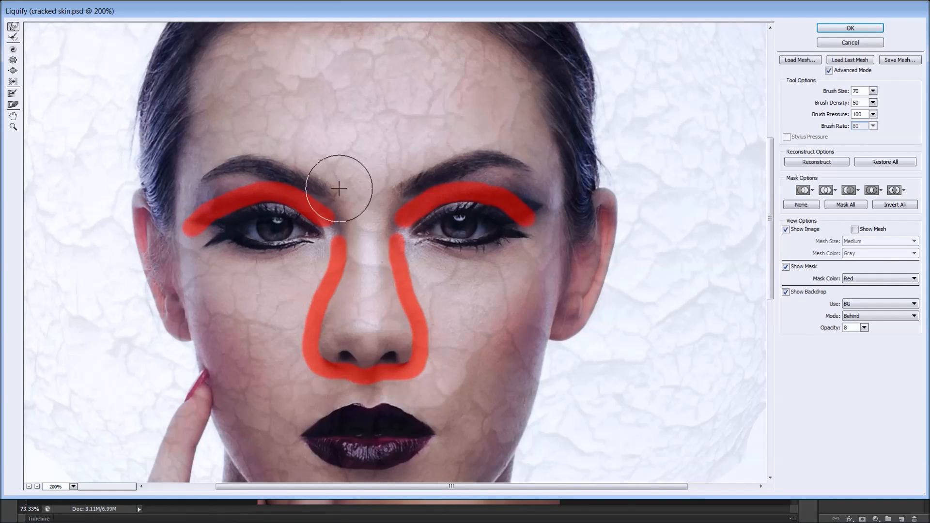
{"action": "key", "text": "bracketleft"}
{"action": "key", "text": "bracketright"}
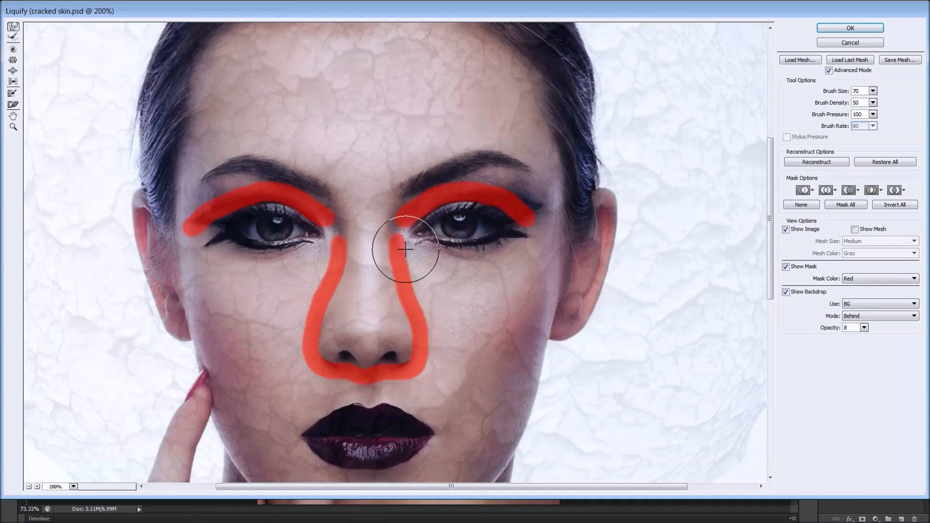
Warp the cracks around the lips and chin with Forward Warp at brush size 60, and apply the Liquify filter.
{"action": "left_click_drag", "start_coordinate": [386, 301], "coordinate": [389, 186]}
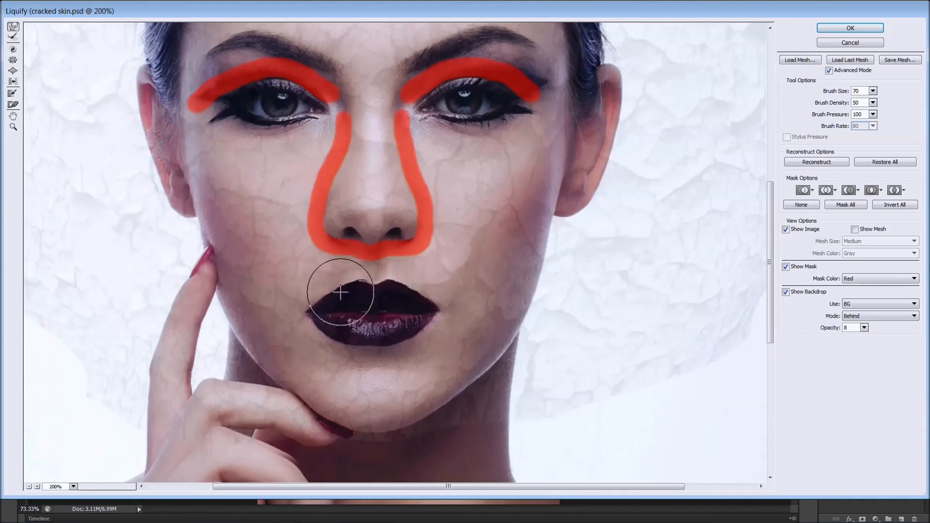
{"action": "left_click_drag", "start_coordinate": [378, 284], "coordinate": [378, 273]}
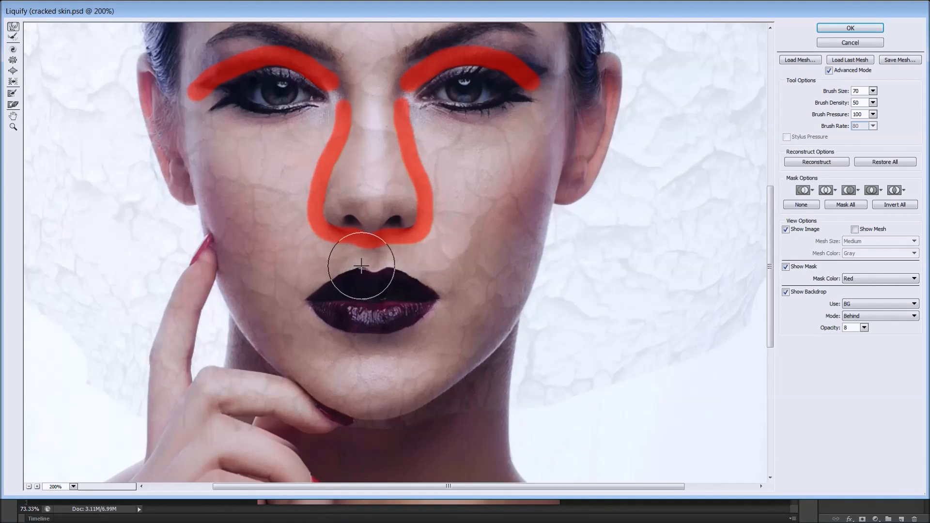
{"action": "key", "text": "bracketleft"}
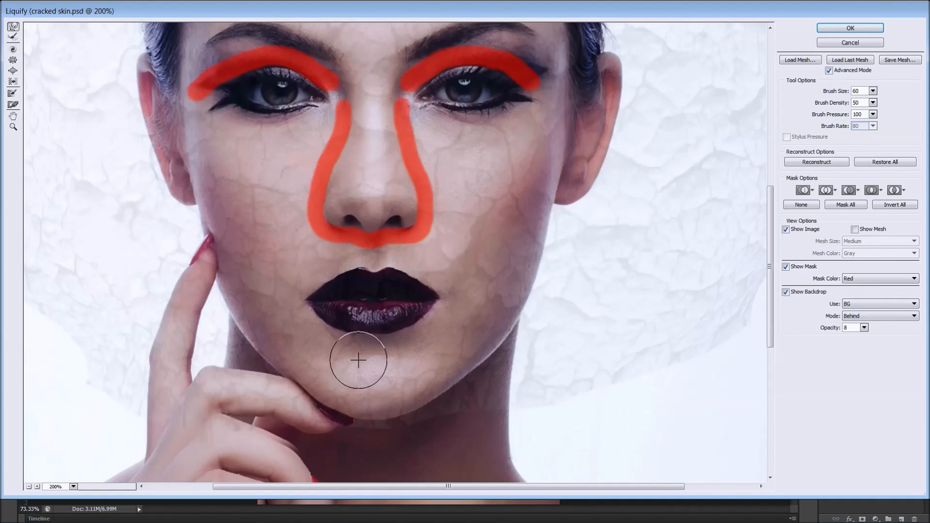
{"action": "key", "text": "bracketright"}
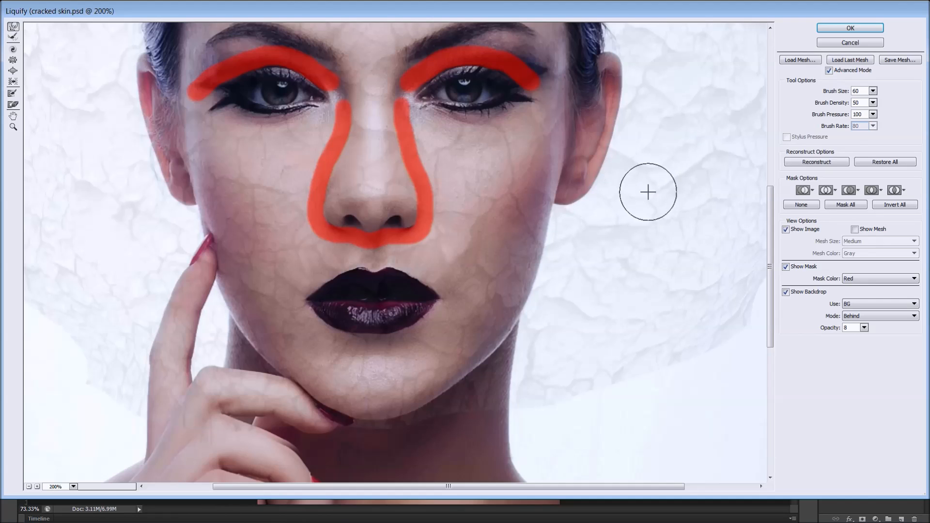
{"action": "left_click", "coordinate": [846, 29]}
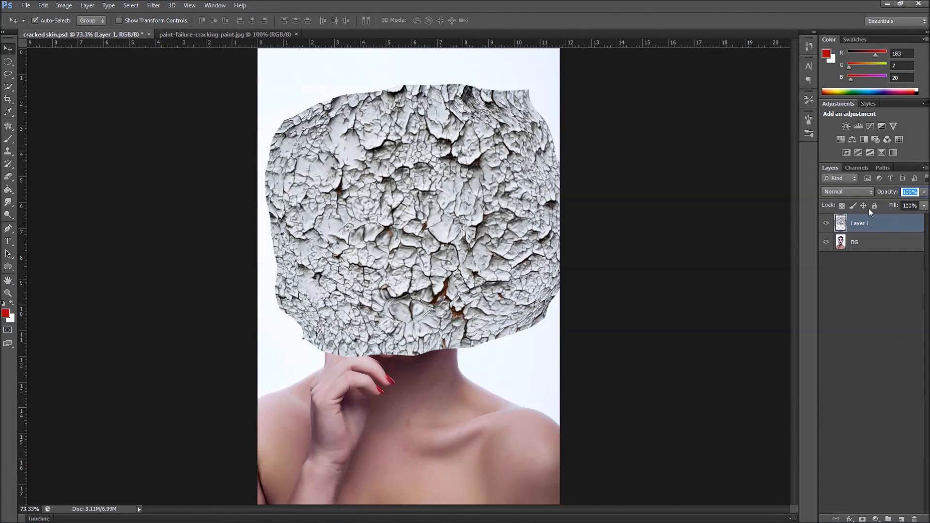
Set the cracked texture layer's blend mode to Multiply and compare it over the woman's face.
{"action": "left_click", "coordinate": [853, 193]}
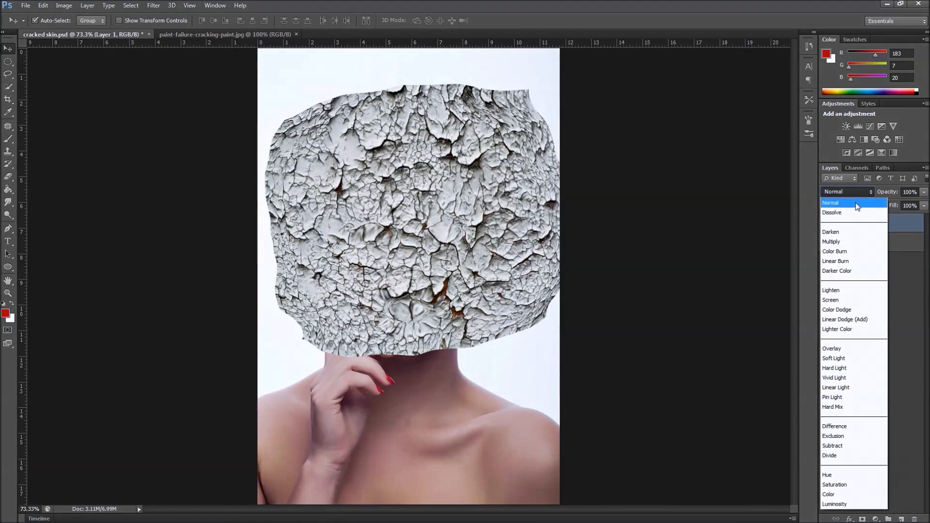
{"action": "left_click", "coordinate": [844, 242]}
{"action": "key", "text": "ctrl+z"}
{"action": "key", "text": "ctrl+z"}
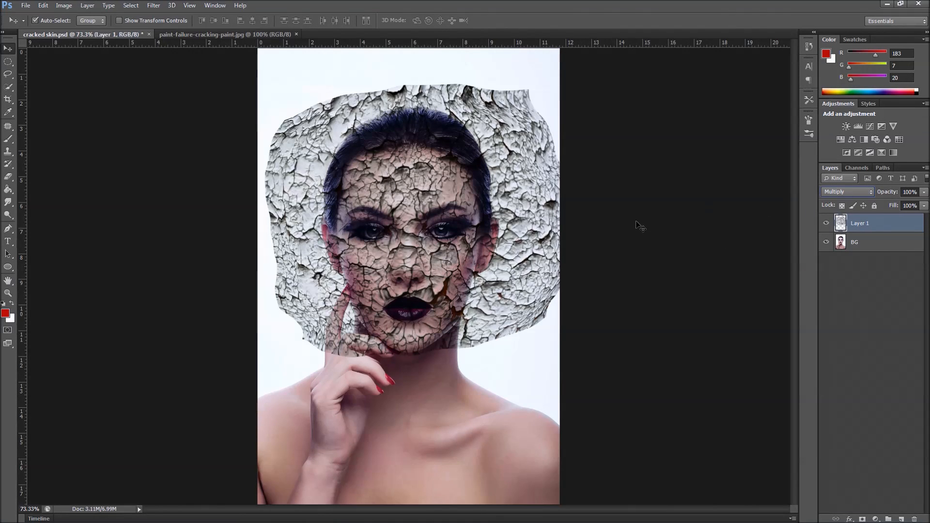
{"action": "left_click", "coordinate": [707, 209]}
{"action": "scroll", "coordinate": [403, 260], "scroll_direction": "up", "scroll_amount": 8}
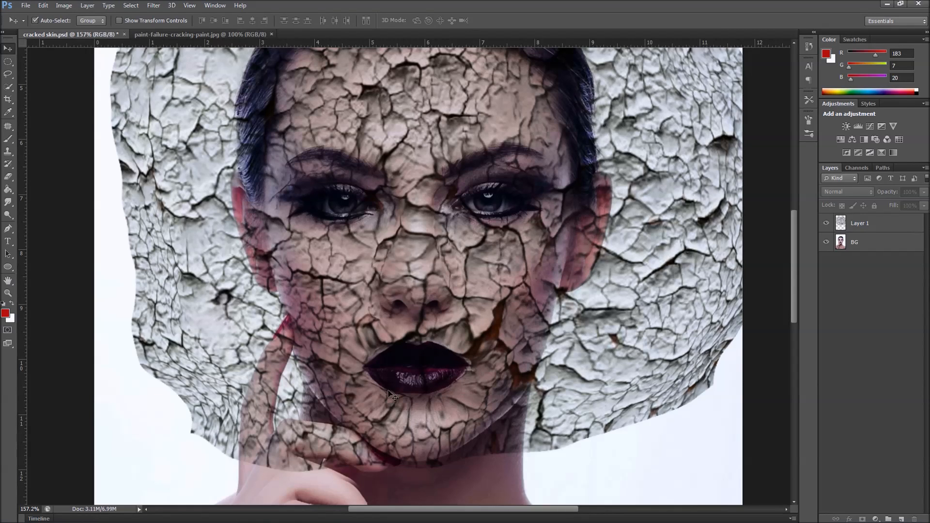
{"action": "left_click_drag", "start_coordinate": [386, 335], "coordinate": [407, 361]}
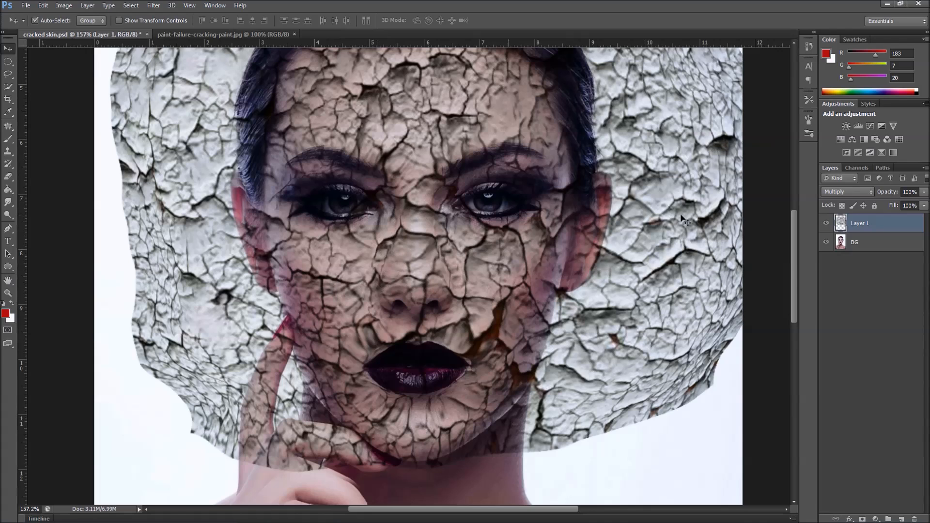
Try the Darken blend mode on the cracked texture layer, and return the layer to Normal.
{"action": "left_click", "coordinate": [857, 194]}
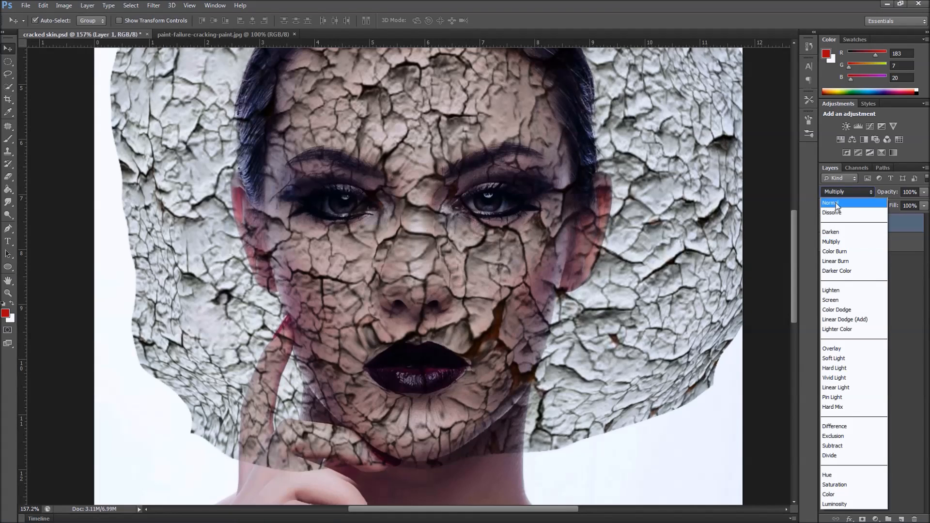
{"action": "left_click", "coordinate": [853, 202]}
{"action": "key", "text": "shift+minus"}
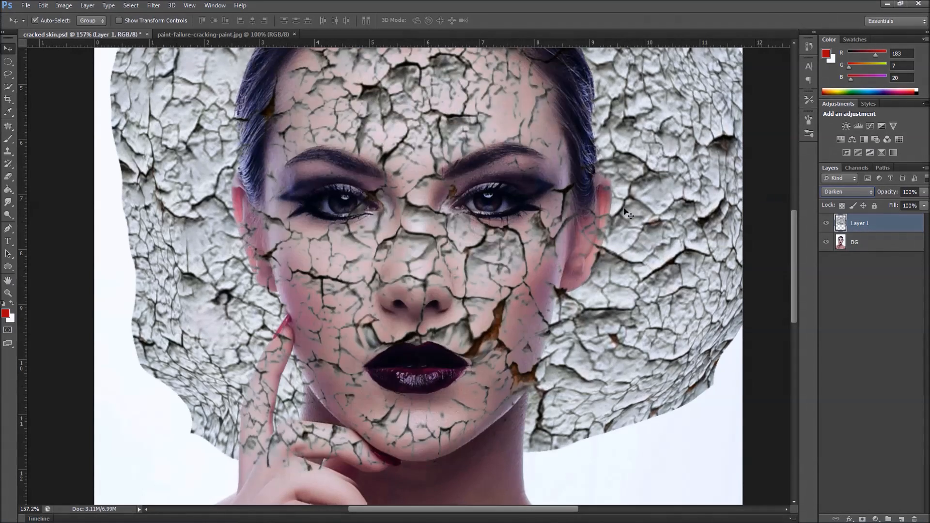
{"action": "left_click", "coordinate": [827, 193]}
{"action": "left_click", "coordinate": [829, 196]}
{"action": "scroll", "coordinate": [597, 234], "scroll_direction": "down", "scroll_amount": 5}
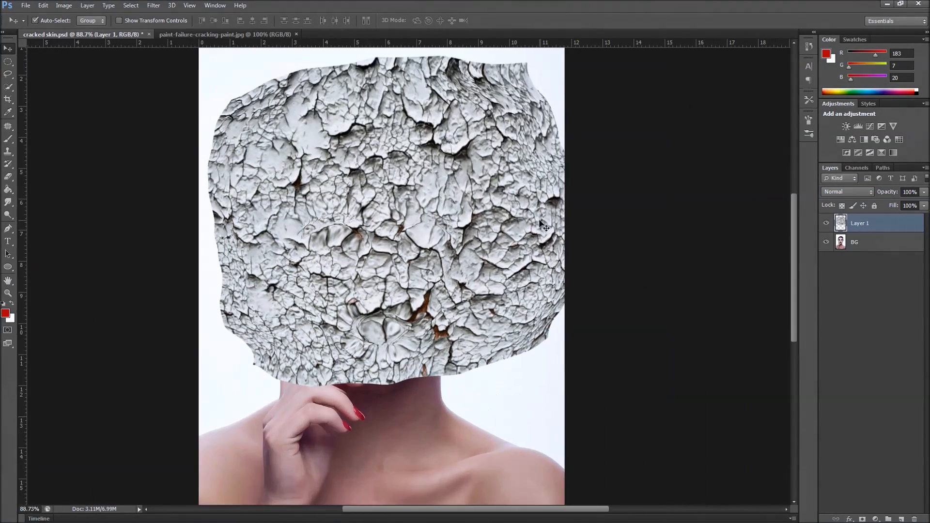
{"action": "scroll", "coordinate": [543, 225], "scroll_direction": "up", "scroll_amount": 1}
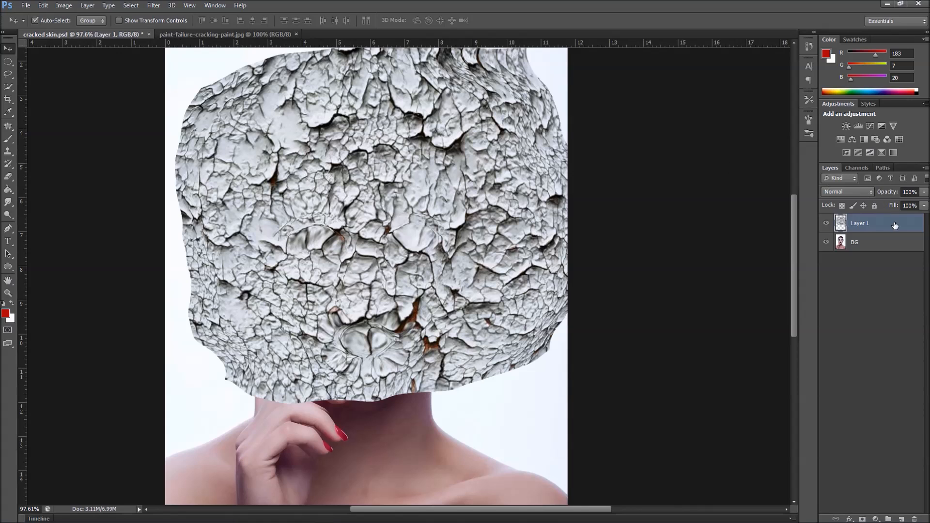
Reopen the Liquify filter on the cracked texture layer, showing the BG layer as backdrop at opacity 30.
{"action": "left_click", "coordinate": [153, 5]}
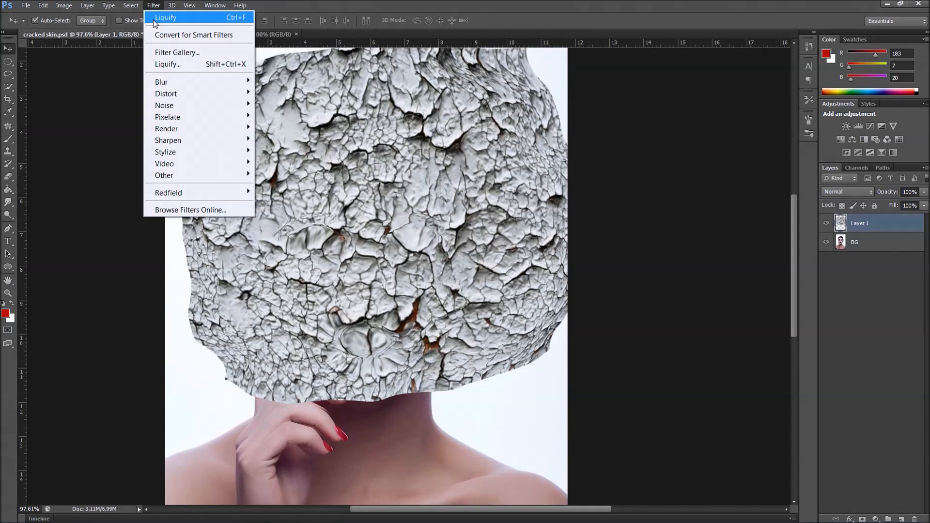
{"action": "left_click", "coordinate": [166, 63]}
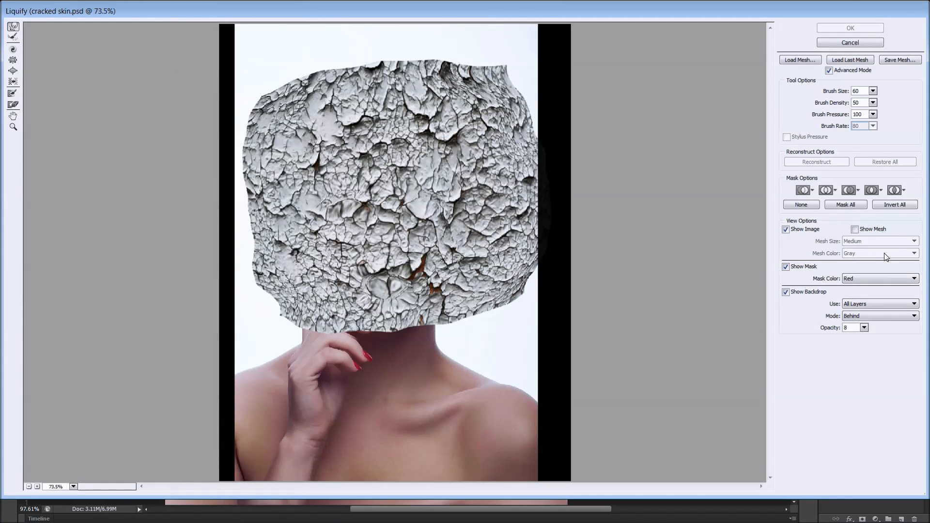
{"action": "left_click", "coordinate": [863, 305]}
{"action": "left_click", "coordinate": [861, 321]}
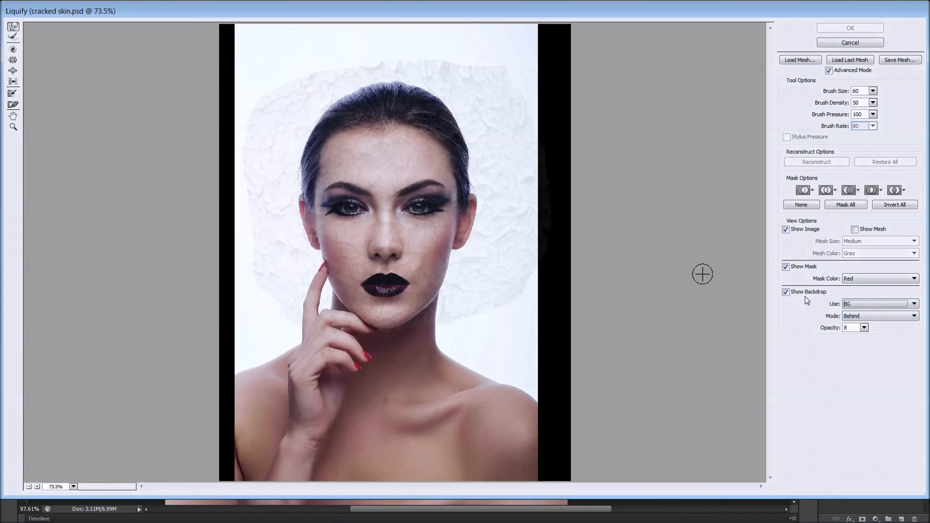
{"action": "left_click", "coordinate": [430, 247]}
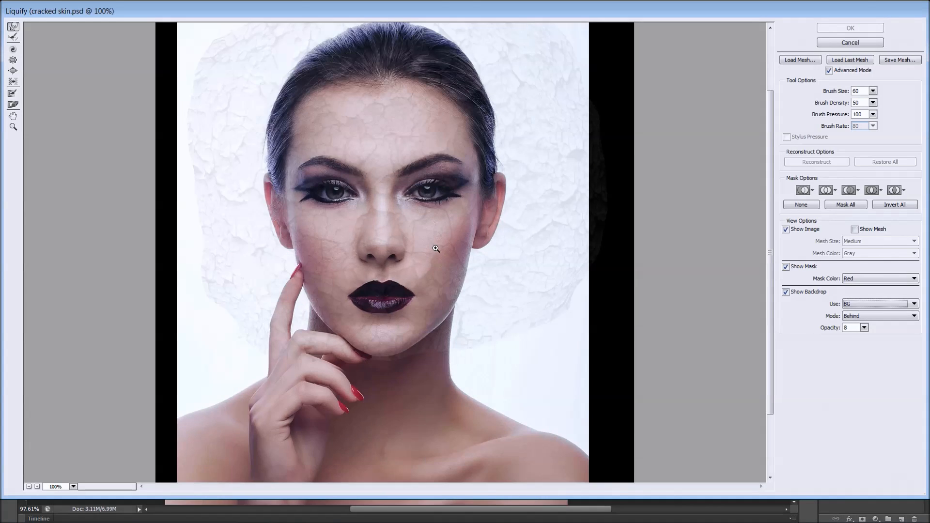
{"action": "left_click", "coordinate": [437, 249]}
{"action": "left_click_drag", "start_coordinate": [457, 208], "coordinate": [477, 276]}
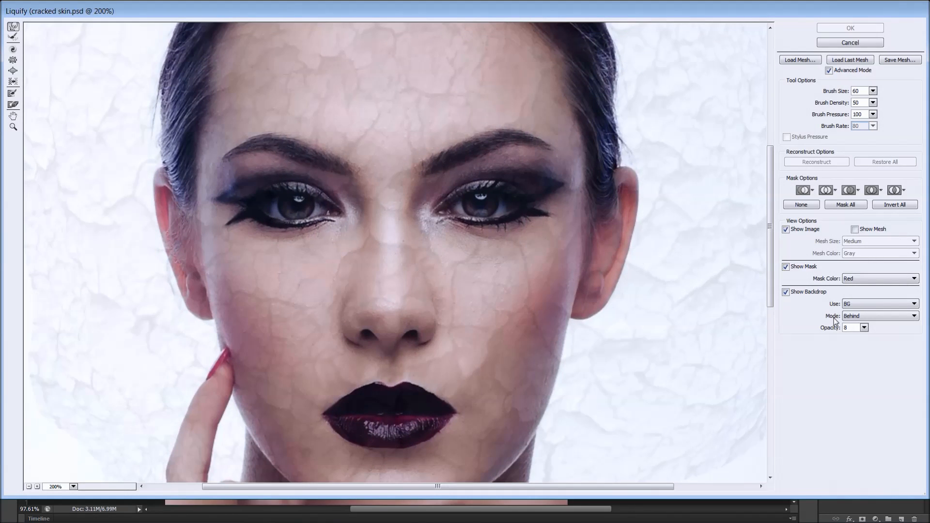
{"action": "left_click_drag", "start_coordinate": [838, 330], "coordinate": [854, 330]}
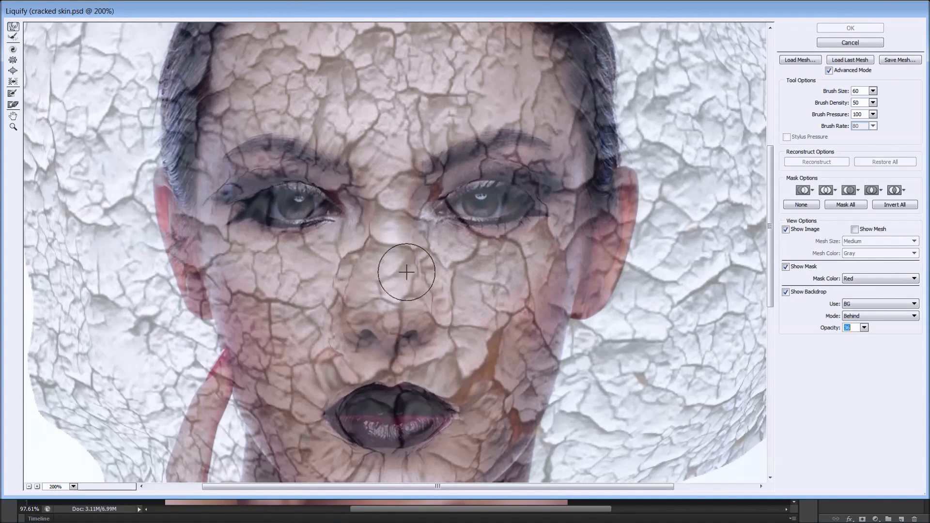
{"action": "left_click_drag", "start_coordinate": [839, 331], "coordinate": [836, 331]}
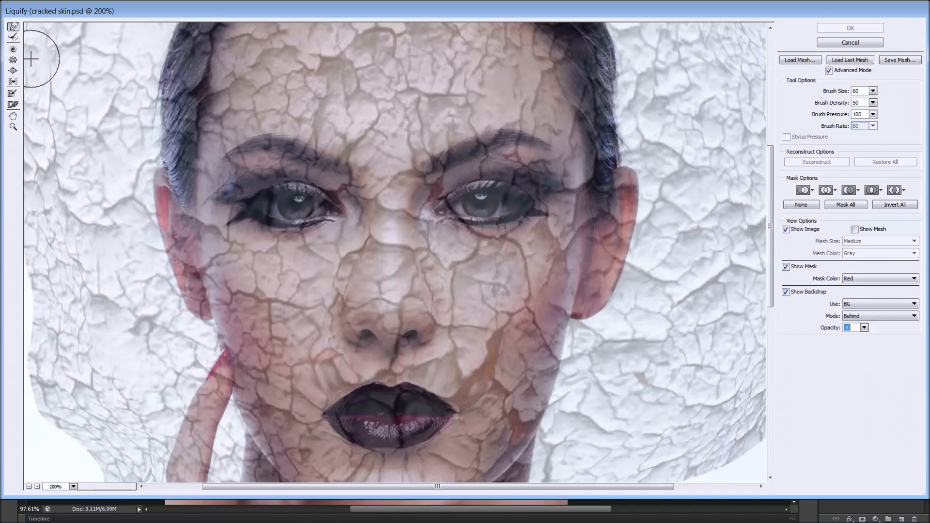
Push the cracks along the nose bridge and above the nostrils with Forward Warp at brush size 80.
{"action": "key", "text": "bracketright"}
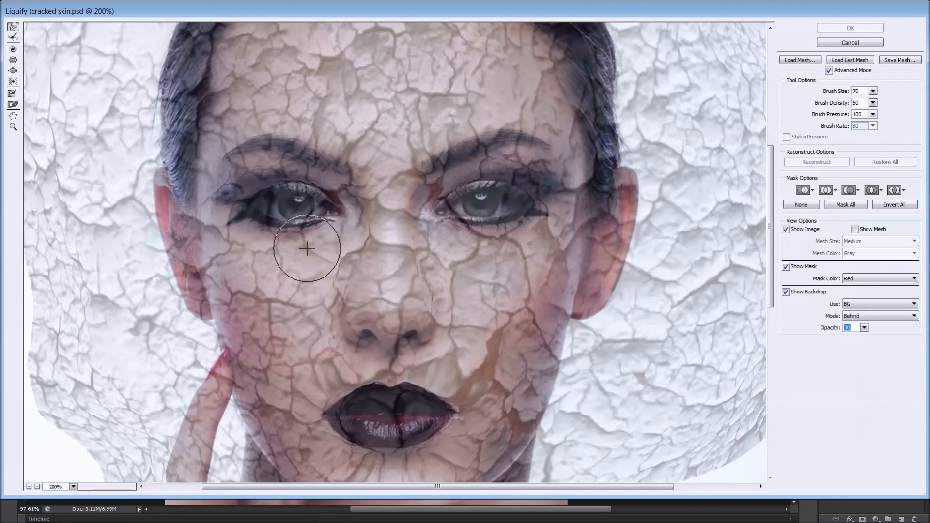
{"action": "key", "text": "bracketright"}
{"action": "left_click_drag", "start_coordinate": [347, 295], "coordinate": [359, 256]}
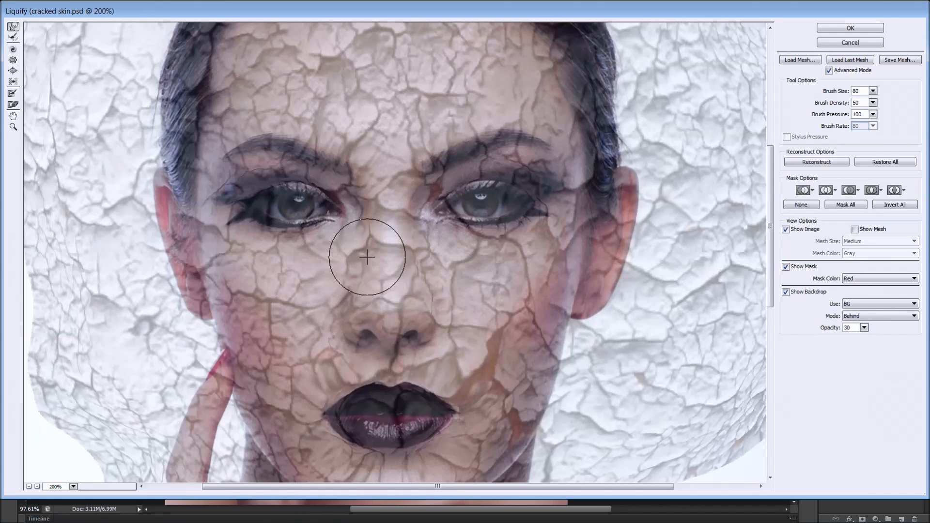
{"action": "mouse_move", "coordinate": [432, 292]}
{"action": "left_mouse_down"}
{"action": "mouse_move", "coordinate": [423, 293]}
{"action": "mouse_move", "coordinate": [415, 214]}
{"action": "mouse_move", "coordinate": [358, 224]}
{"action": "mouse_move", "coordinate": [351, 249]}
{"action": "mouse_move", "coordinate": [342, 245]}
{"action": "mouse_move", "coordinate": [361, 242]}
{"action": "mouse_move", "coordinate": [365, 225]}
{"action": "mouse_move", "coordinate": [369, 303]}
{"action": "mouse_move", "coordinate": [394, 315]}
{"action": "left_mouse_up"}
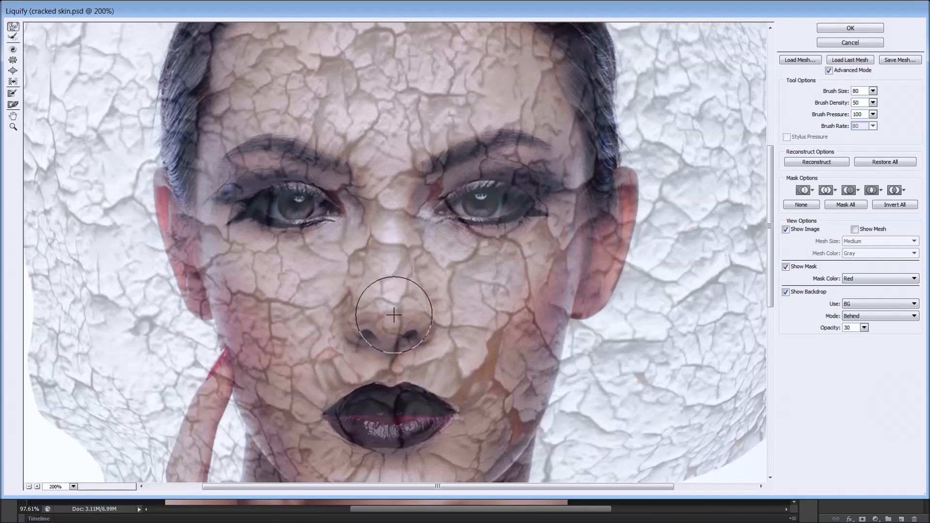
Examine how the warped cracks follow the nose and face, both close up and across the whole portrait.
{"action": "key", "text": "ctrl+minus"}
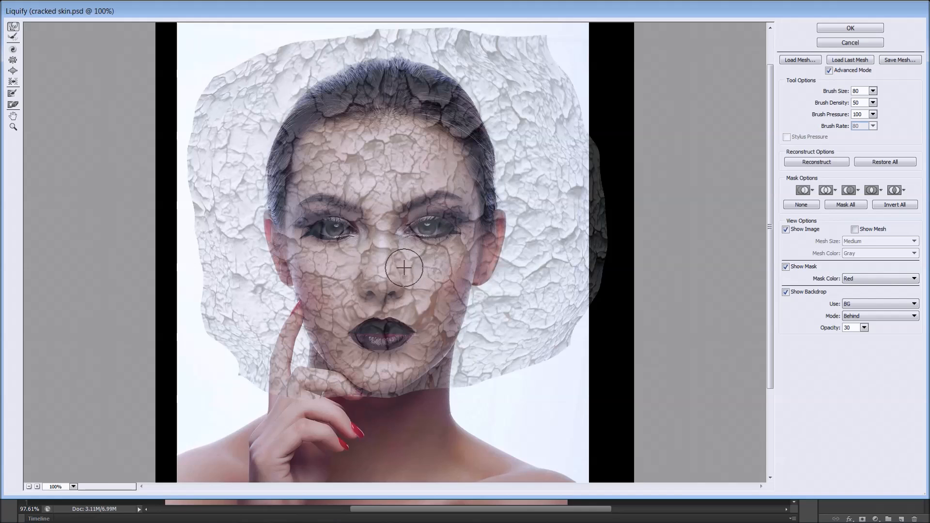
{"action": "key", "text": "ctrl+plus"}
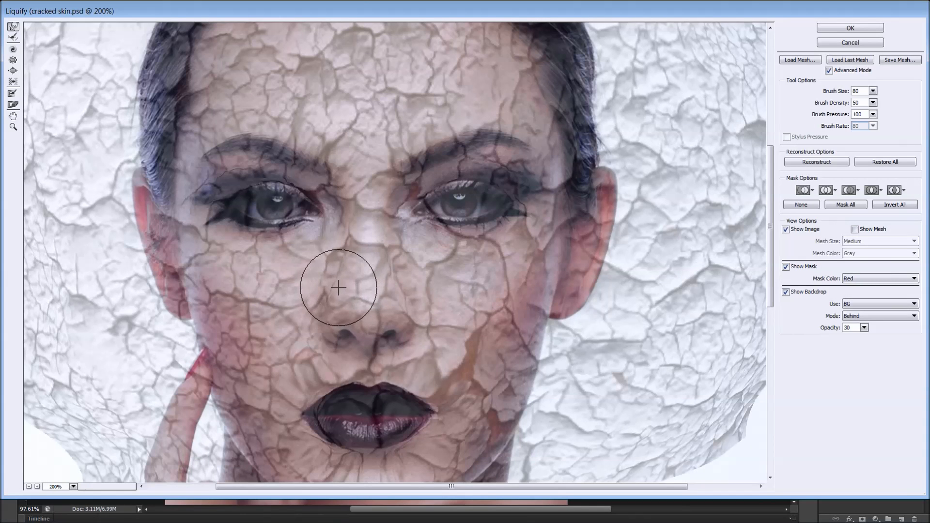
{"action": "key", "text": "ctrl+minus"}
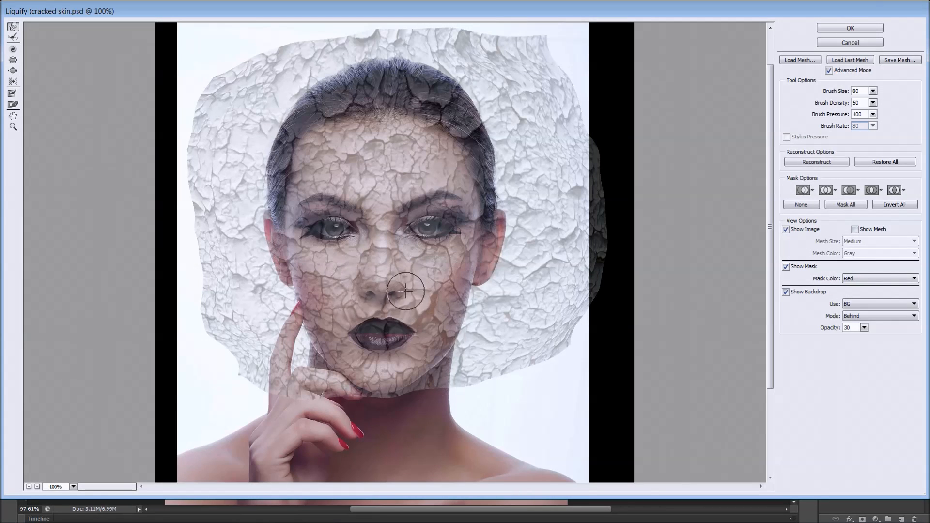
{"action": "key", "text": "ctrl+plus"}
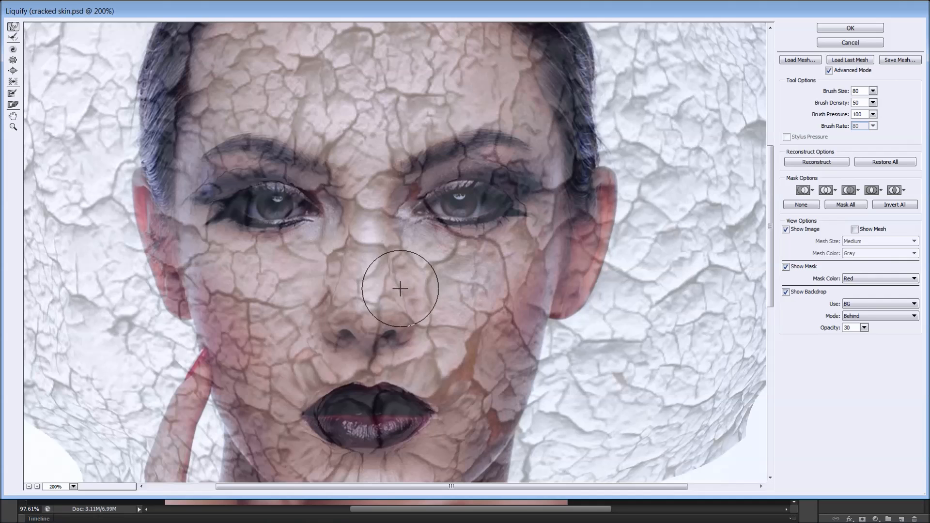
{"action": "key", "text": "ctrl+minus"}
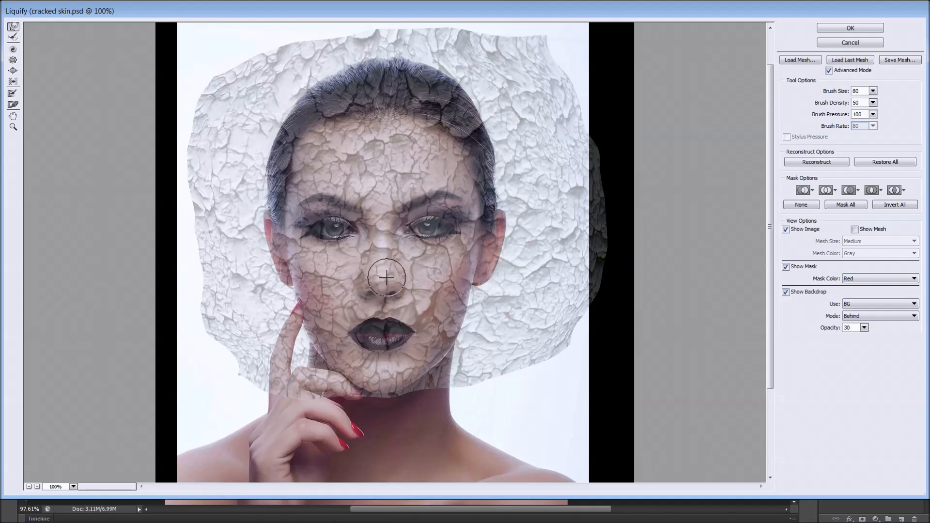
{"action": "left_click", "coordinate": [410, 277], "text": "alt"}
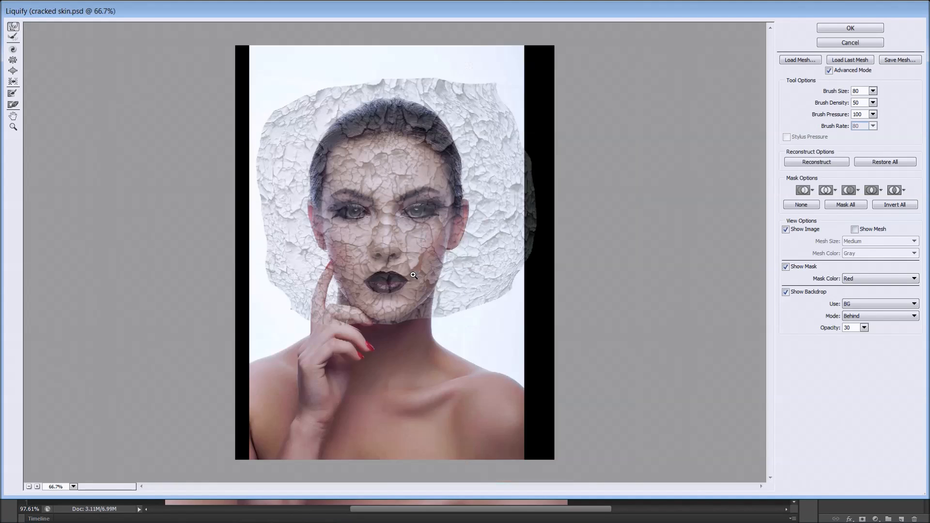
{"action": "left_click", "coordinate": [409, 261], "text": "ctrl"}
{"action": "left_click", "coordinate": [409, 261], "text": "ctrl"}
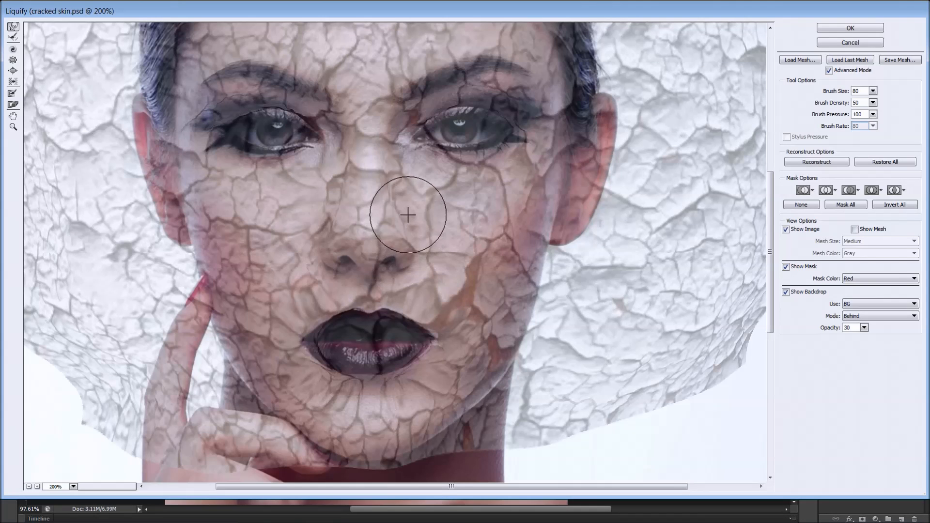
Nudge the cracks beside the nose bridge inward with Forward Warp, and check them against the whole face.
{"action": "scroll", "coordinate": [413, 204], "scroll_direction": "up", "scroll_amount": 1}
{"action": "left_click_drag", "start_coordinate": [402, 220], "coordinate": [390, 216]}
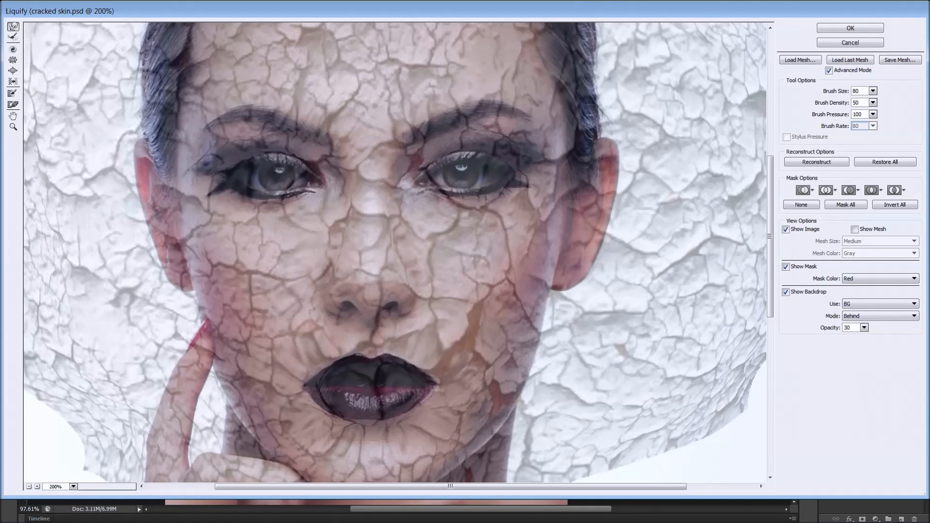
{"action": "key", "text": "ctrl+minus"}
{"action": "key", "text": "ctrl+plus"}
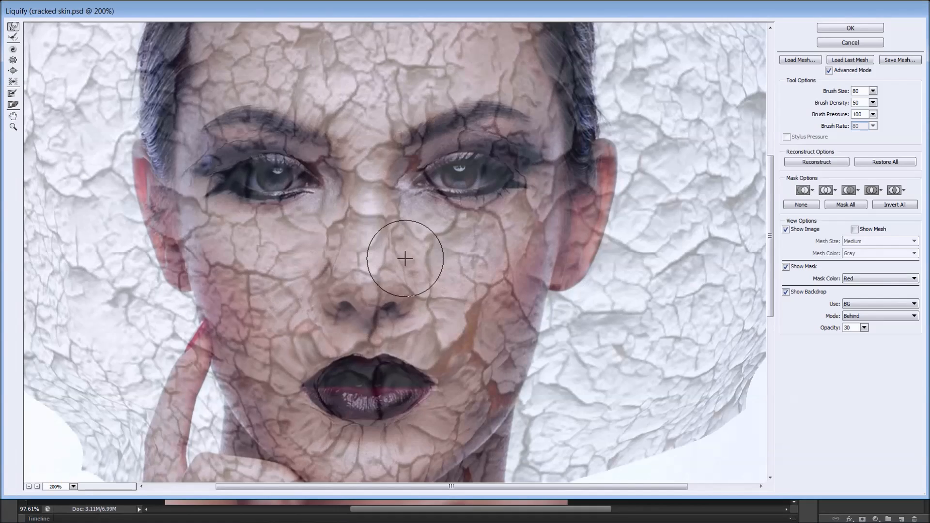
Nudge the cracks on the upper nose bridge with Forward Warp, compare them against the whole portrait, and apply the Liquify filter.
{"action": "key", "text": "ctrl+minus"}
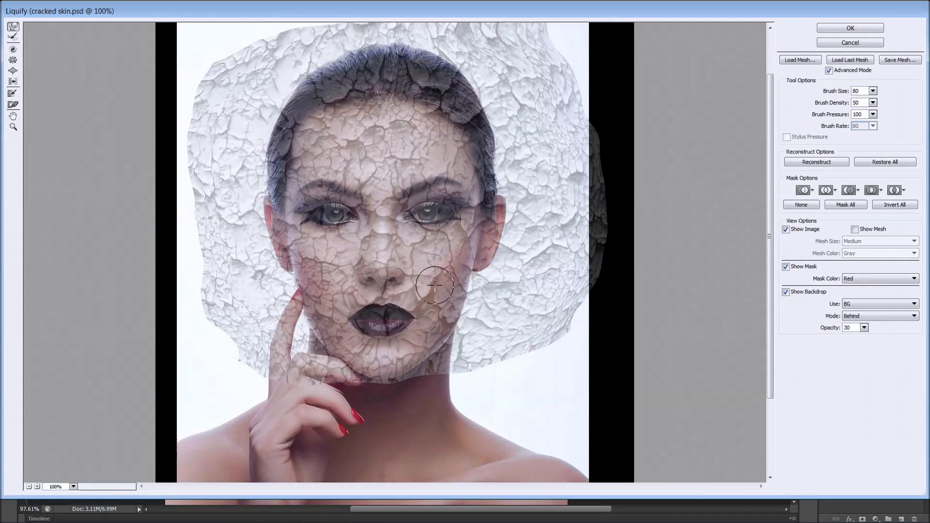
{"action": "key", "text": "ctrl+plus"}
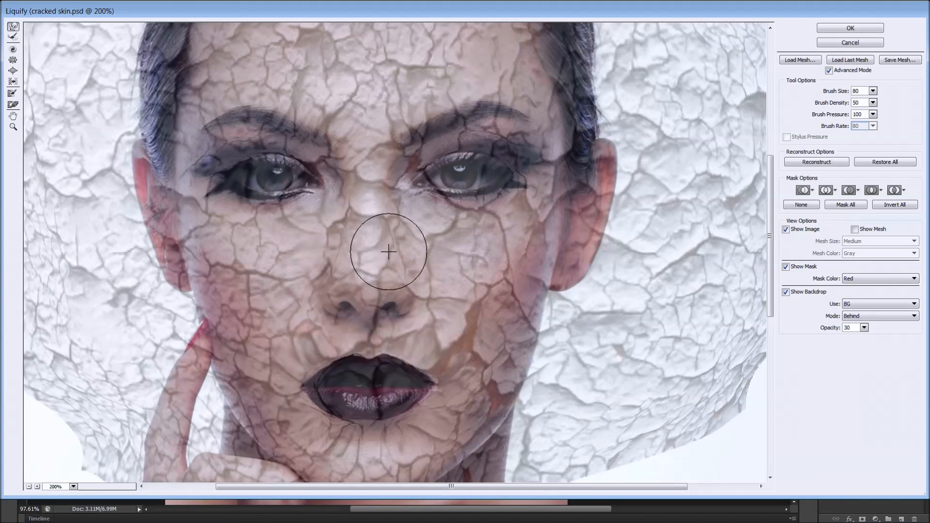
{"action": "key", "text": "ctrl+minus"}
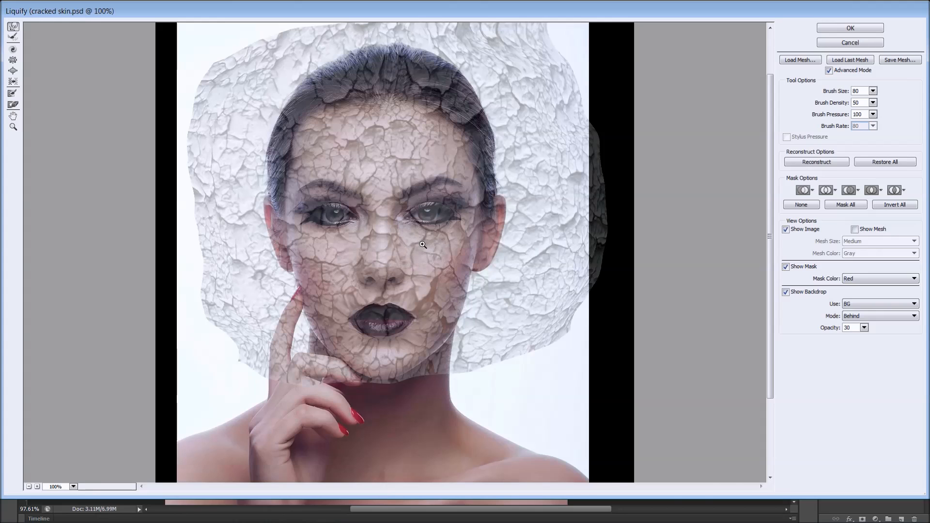
{"action": "key", "text": "ctrl+plus"}
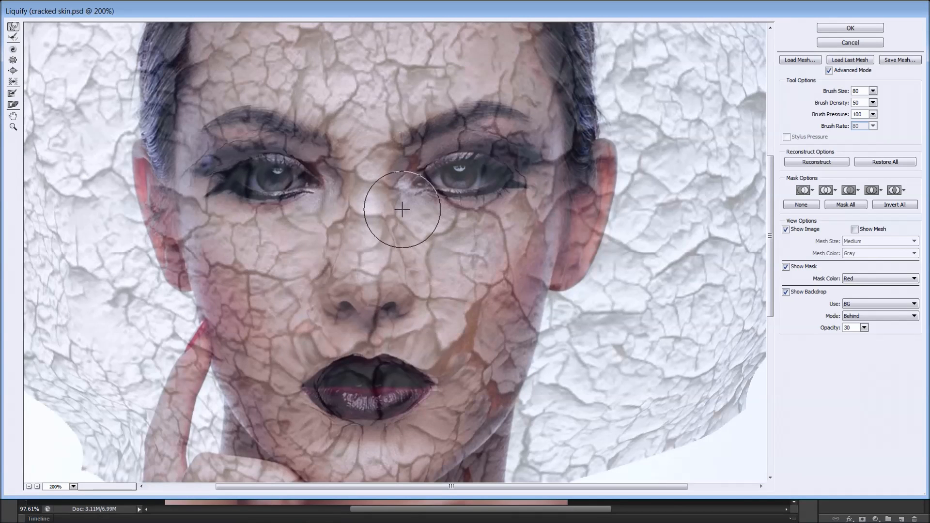
{"action": "left_click_drag", "start_coordinate": [371, 215], "coordinate": [385, 213]}
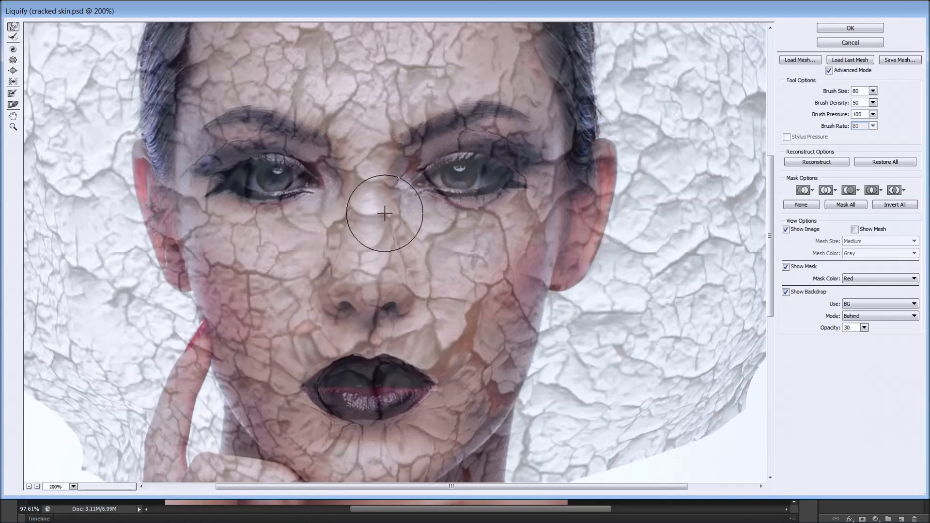
{"action": "key", "text": "ctrl+minus"}
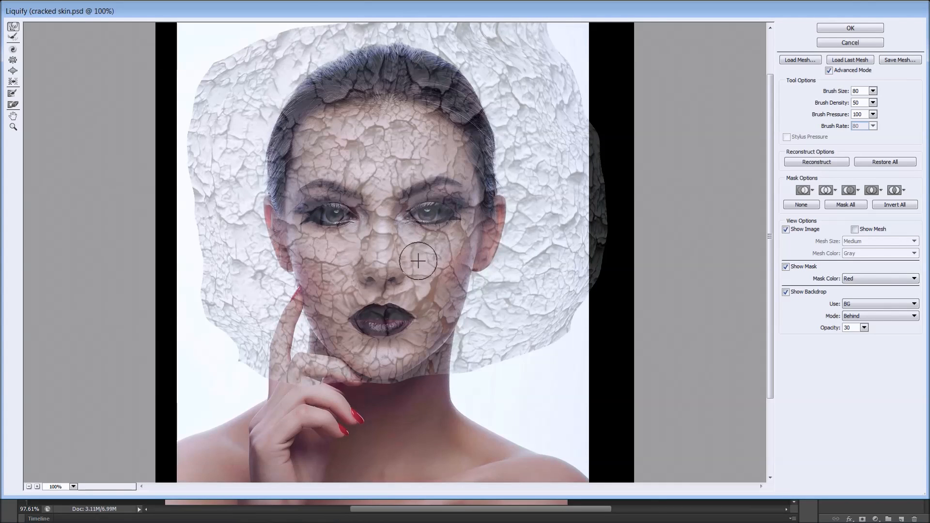
{"action": "left_click", "coordinate": [397, 262], "text": "ctrl"}
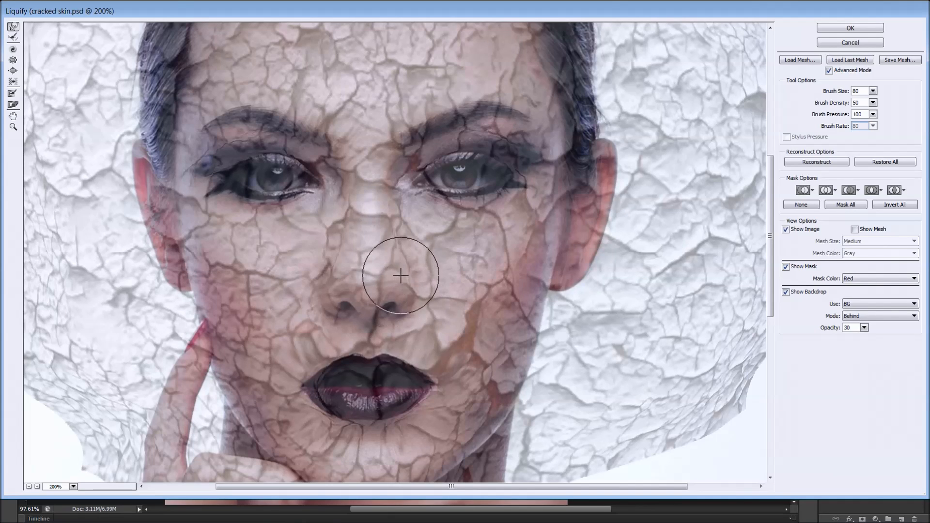
{"action": "key", "text": "ctrl+minus"}
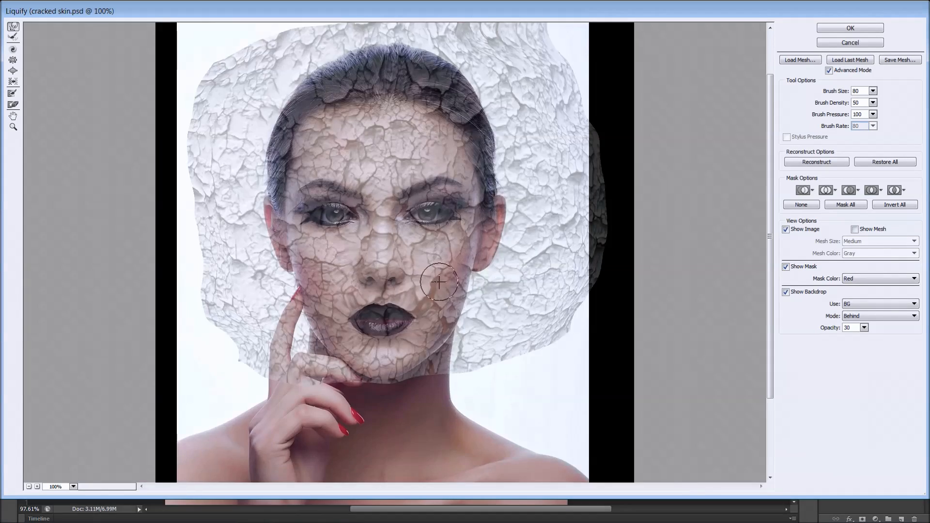
{"action": "key", "text": "ctrl+plus"}
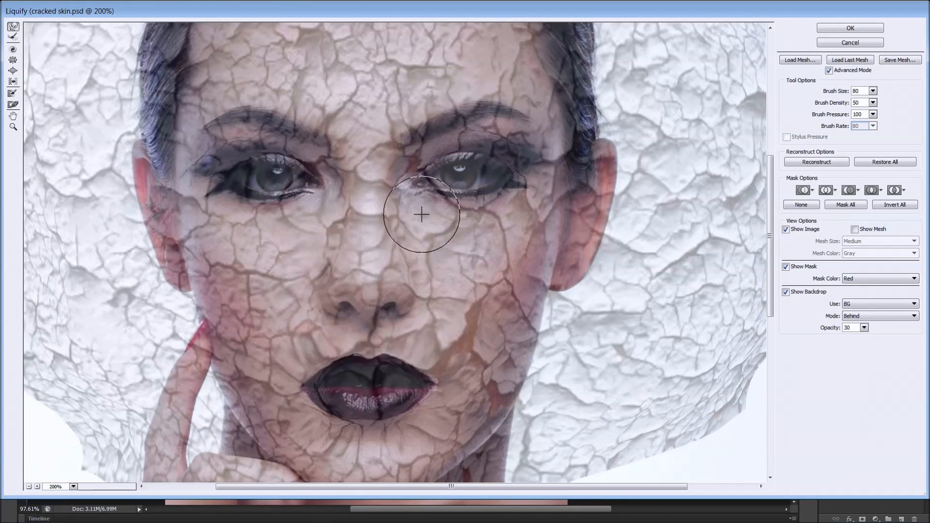
{"action": "key", "text": "ctrl+minus"}
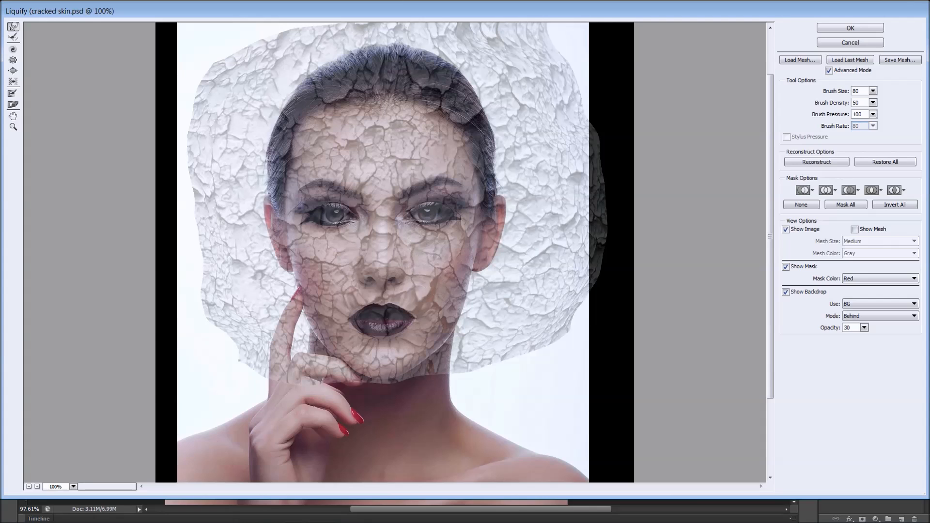
{"action": "key", "text": "ctrl+plus"}
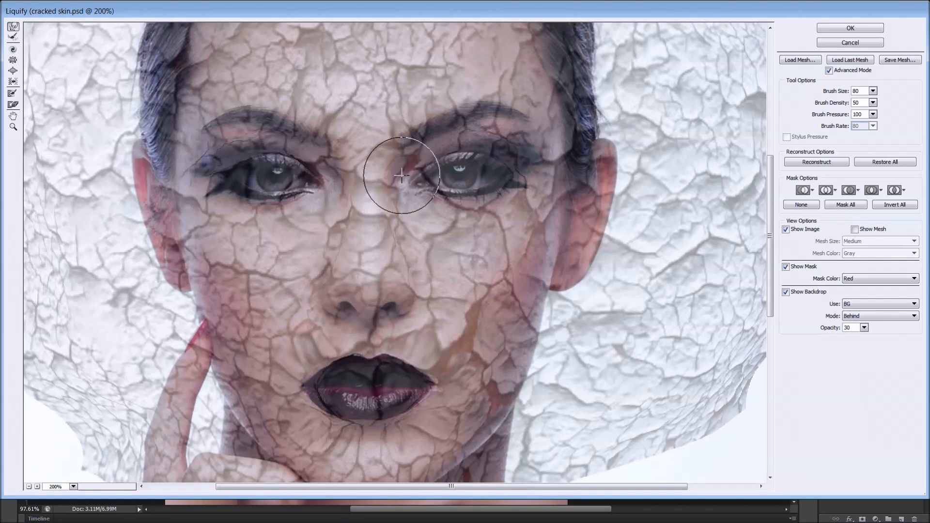
{"action": "key", "text": "ctrl+minus"}
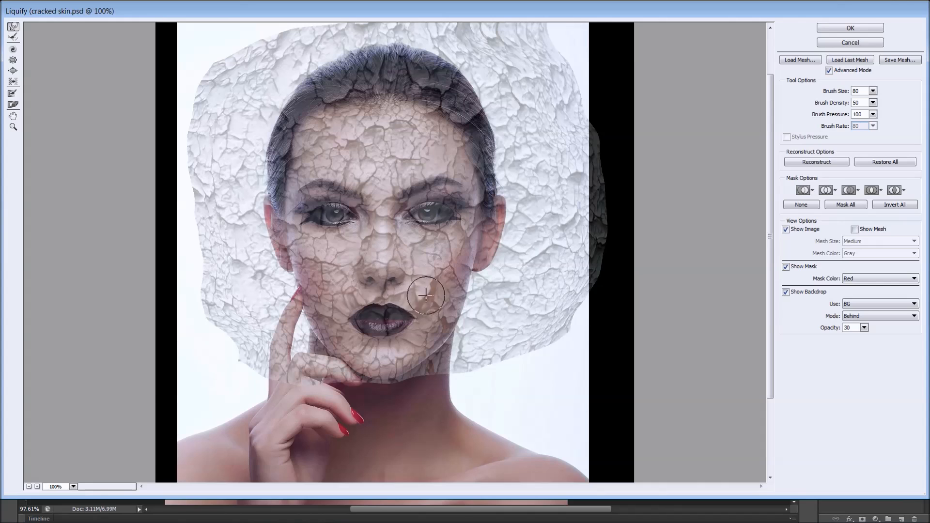
{"action": "left_click", "coordinate": [851, 28]}
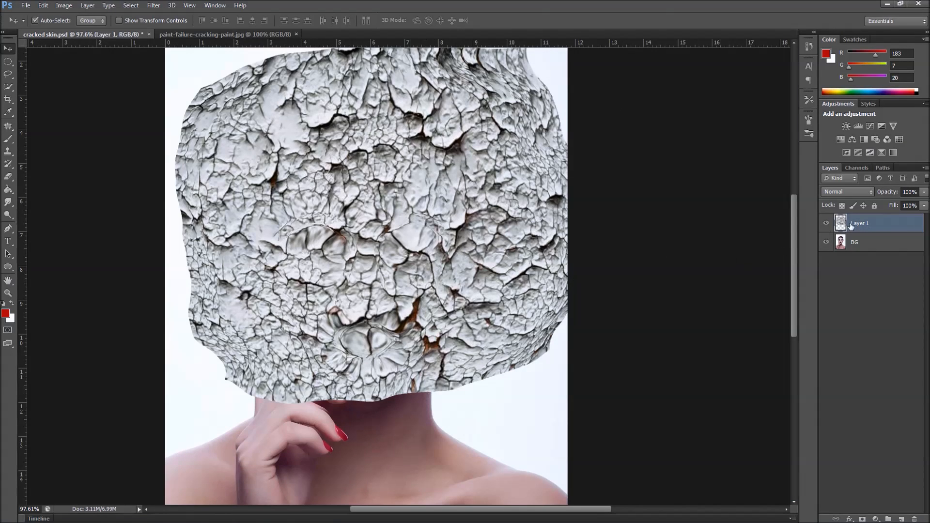
Set the cracked texture layer's blend mode to Multiply and inspect how the cracks blend over the face.
{"action": "left_click", "coordinate": [835, 191]}
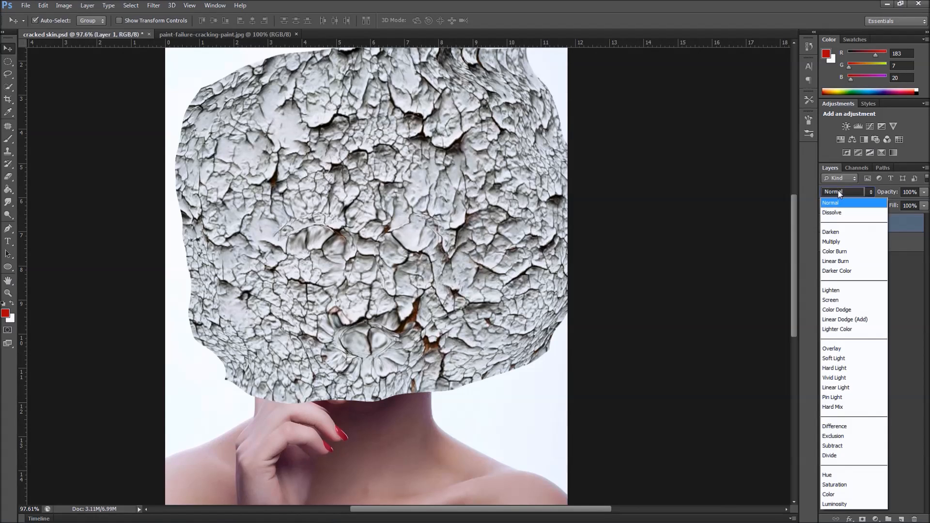
{"action": "left_click", "coordinate": [849, 242]}
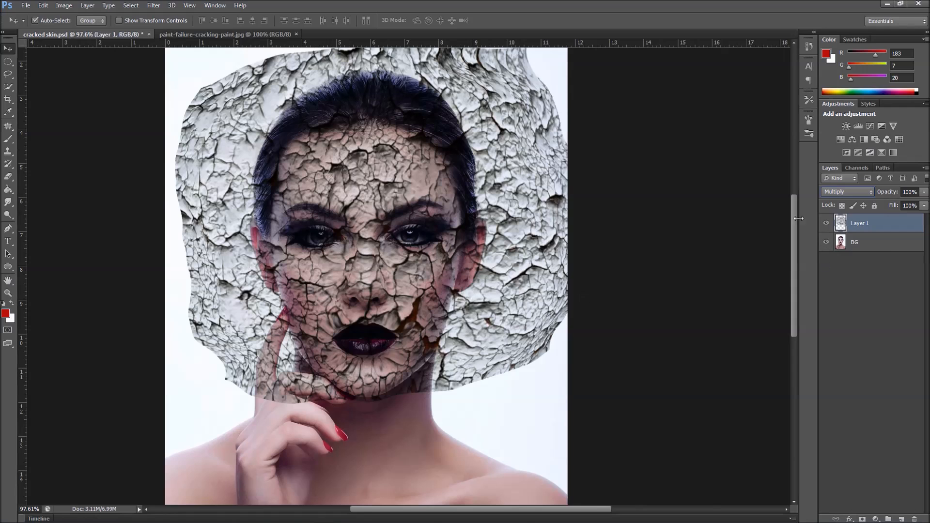
{"action": "left_click", "coordinate": [726, 226]}
{"action": "scroll", "coordinate": [397, 307], "scroll_direction": "up", "scroll_amount": 3}
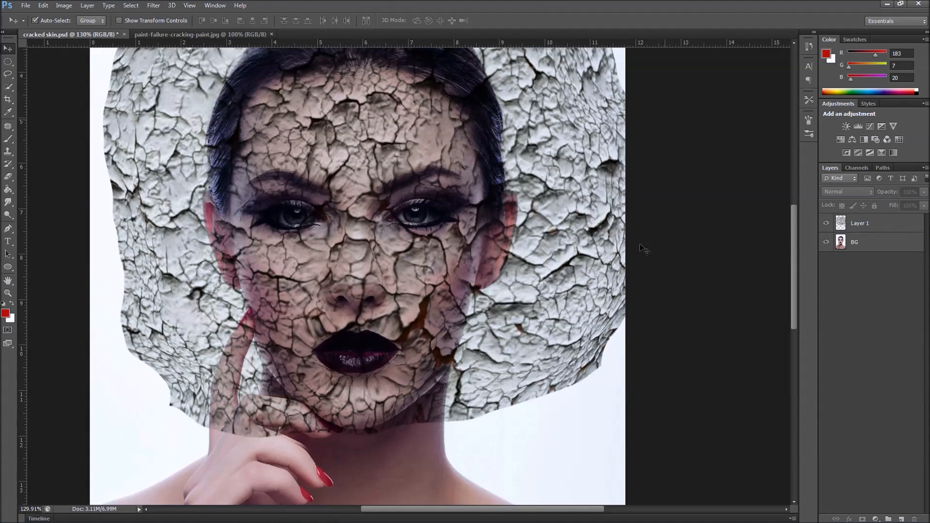
{"action": "left_click_drag", "start_coordinate": [411, 228], "coordinate": [415, 274]}
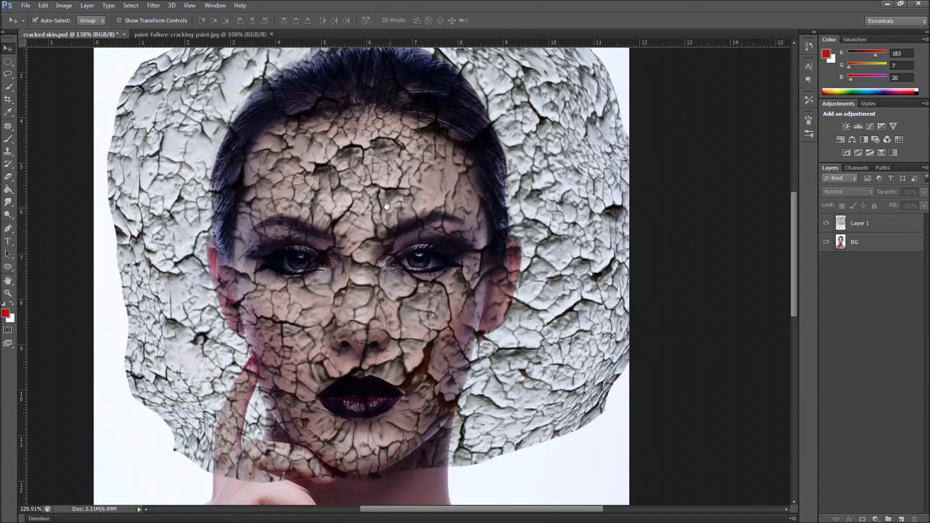
{"action": "left_click_drag", "start_coordinate": [386, 206], "coordinate": [388, 229]}
{"action": "scroll", "coordinate": [395, 257], "scroll_direction": "down", "scroll_amount": 1}
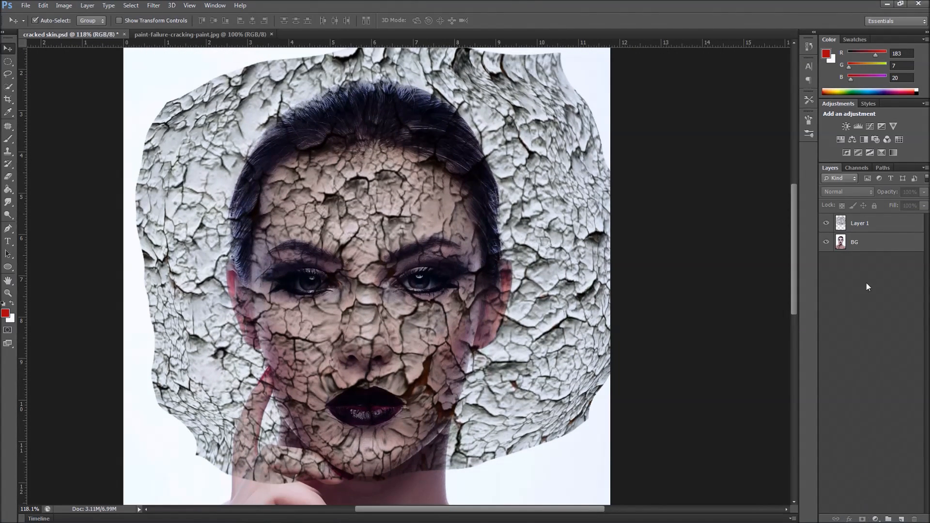
Add a layer mask to Layer 1 and pick the Brush tool with a soft round tip at 78% flow.
{"action": "left_click", "coordinate": [870, 224]}
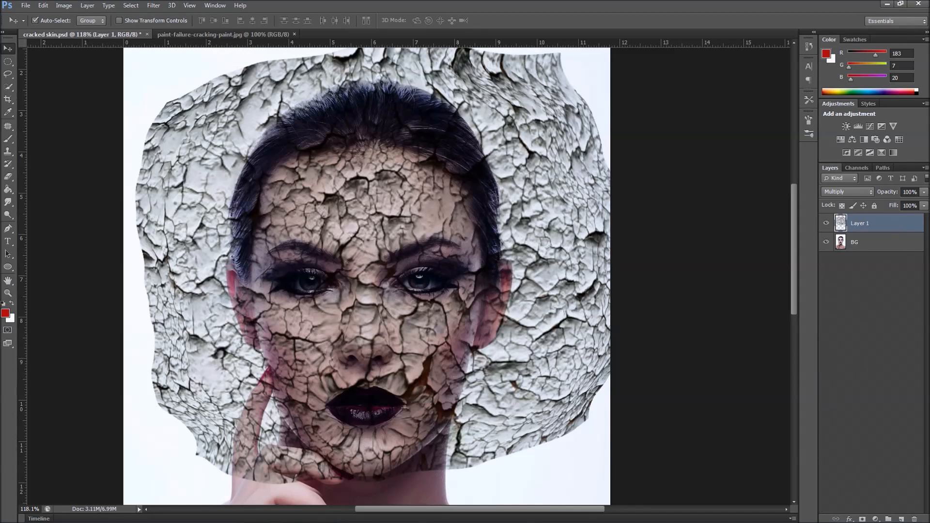
{"action": "left_click", "coordinate": [863, 519]}
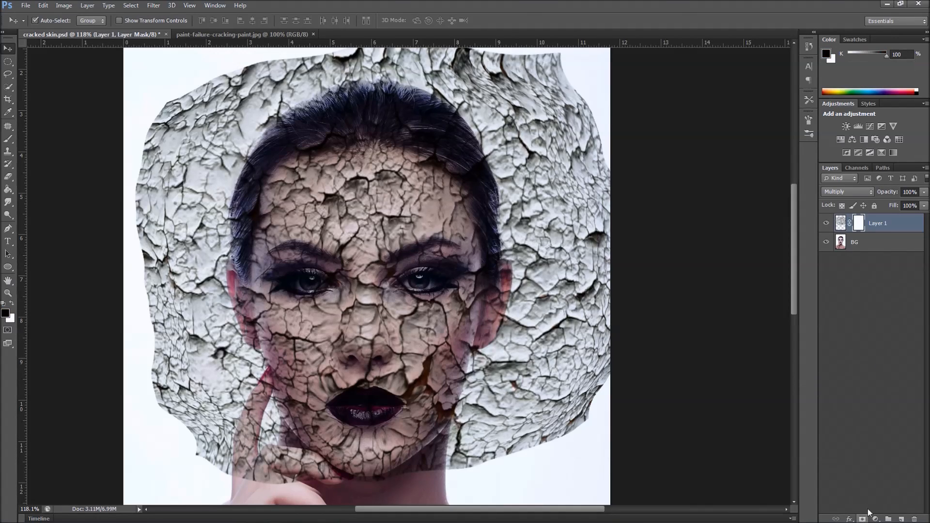
{"action": "left_click", "coordinate": [8, 139]}
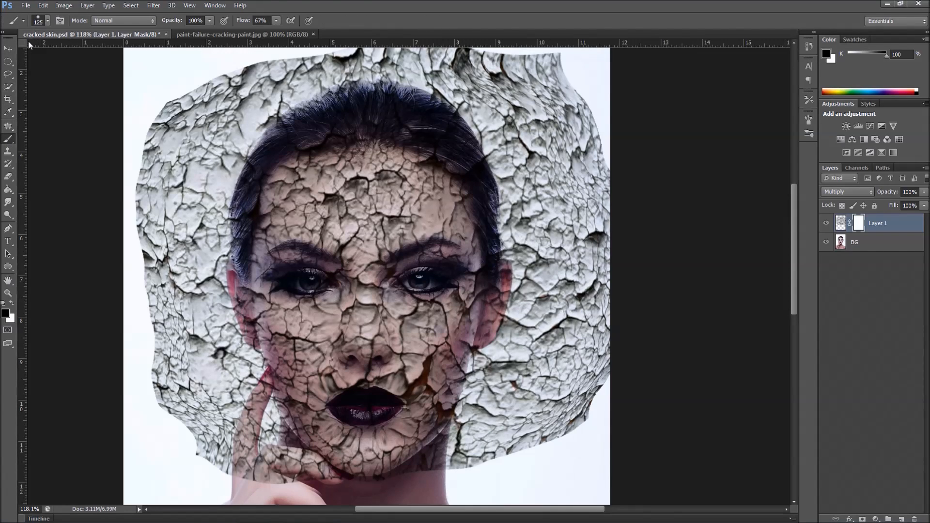
{"action": "left_click", "coordinate": [35, 21]}
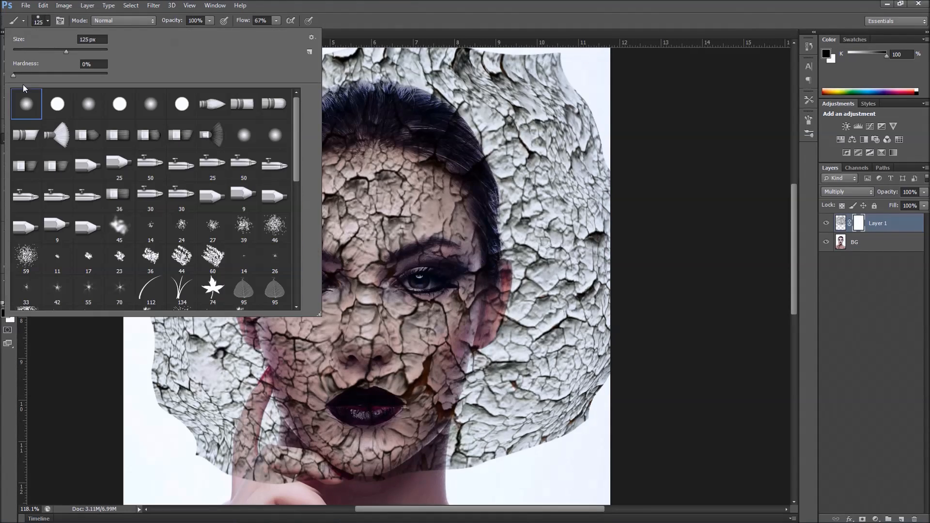
{"action": "left_click", "coordinate": [243, 21]}
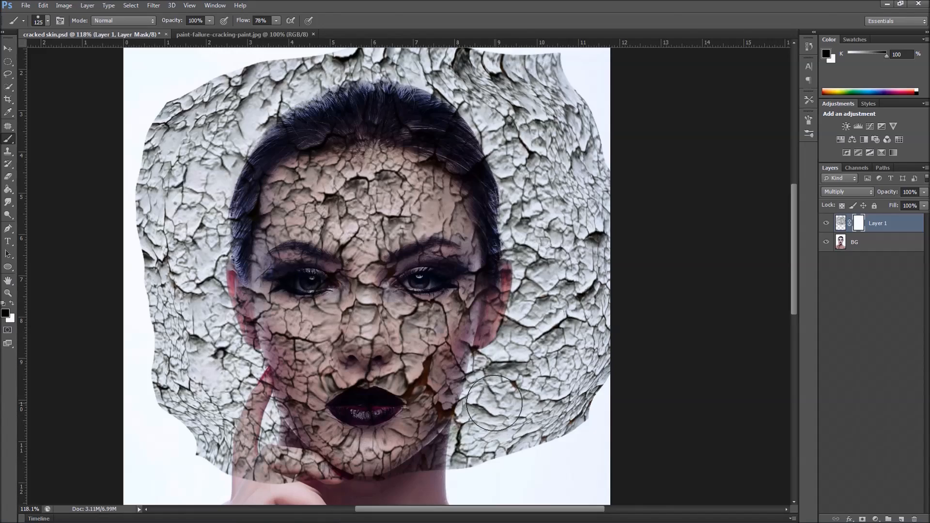
Reduce the brush size to 70 px for masking close up around the neck and jaw.
{"action": "scroll", "coordinate": [495, 402], "scroll_direction": "up", "scroll_amount": 2}
{"action": "scroll", "coordinate": [494, 403], "scroll_direction": "up", "scroll_amount": 3}
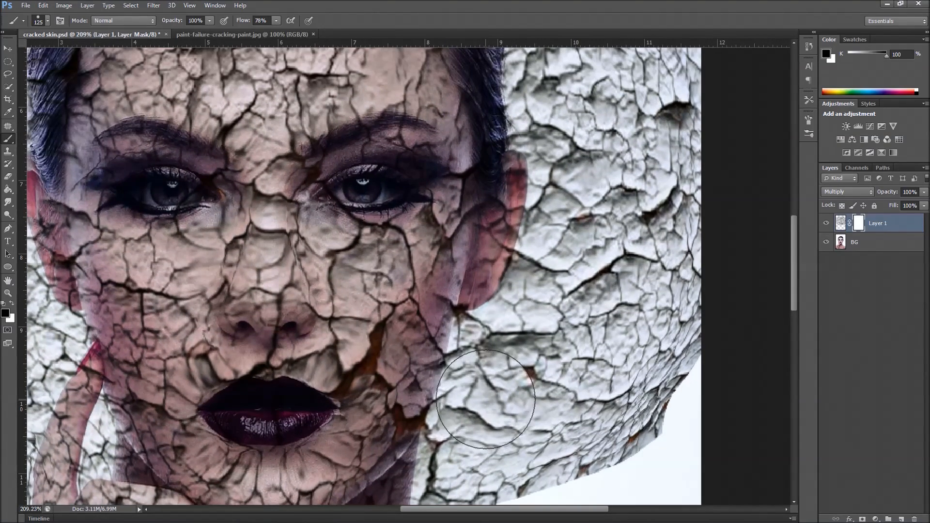
{"action": "left_click_drag", "start_coordinate": [426, 396], "coordinate": [421, 268]}
{"action": "key", "text": "bracketleft"}
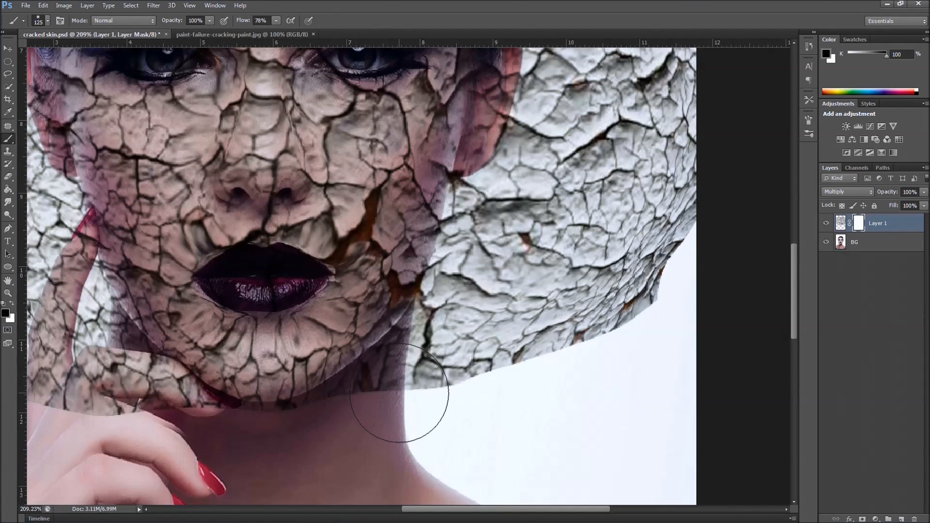
{"action": "key", "text": "bracketleft"}
{"action": "key", "text": "bracketleft"}
{"action": "key", "text": "bracketleft"}
{"action": "mouse_move", "coordinate": [377, 366]}
{"action": "left_mouse_down"}
{"action": "mouse_move", "coordinate": [357, 391]}
{"action": "mouse_move", "coordinate": [425, 337]}
{"action": "mouse_move", "coordinate": [374, 380]}
{"action": "left_mouse_up"}
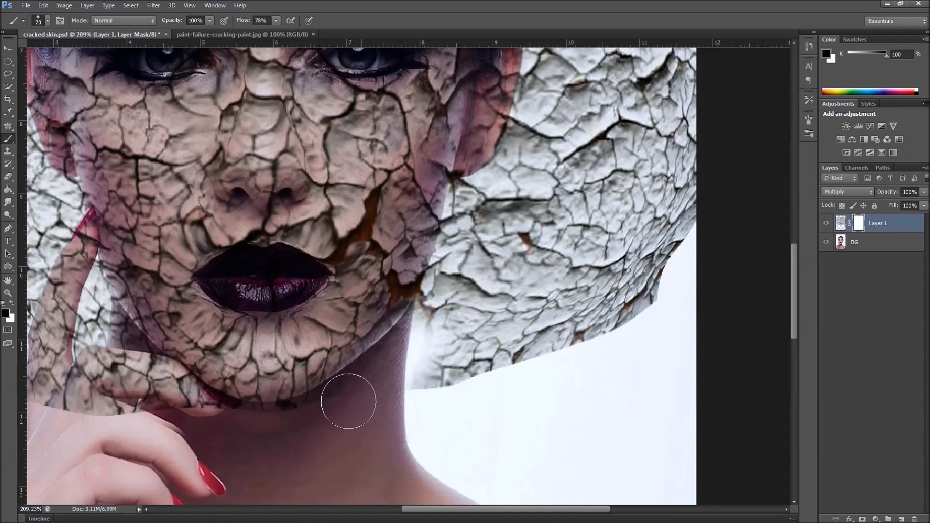
{"action": "mouse_move", "coordinate": [384, 373]}
{"action": "left_mouse_down"}
{"action": "mouse_move", "coordinate": [442, 323]}
{"action": "mouse_move", "coordinate": [432, 319]}
{"action": "mouse_move", "coordinate": [489, 243]}
{"action": "left_mouse_up"}
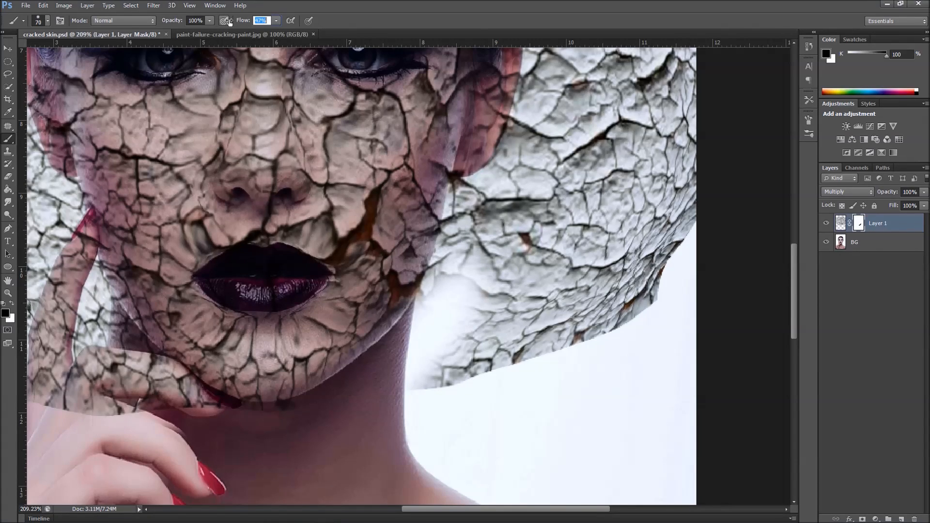
{"action": "key", "text": "ctrl+z"}
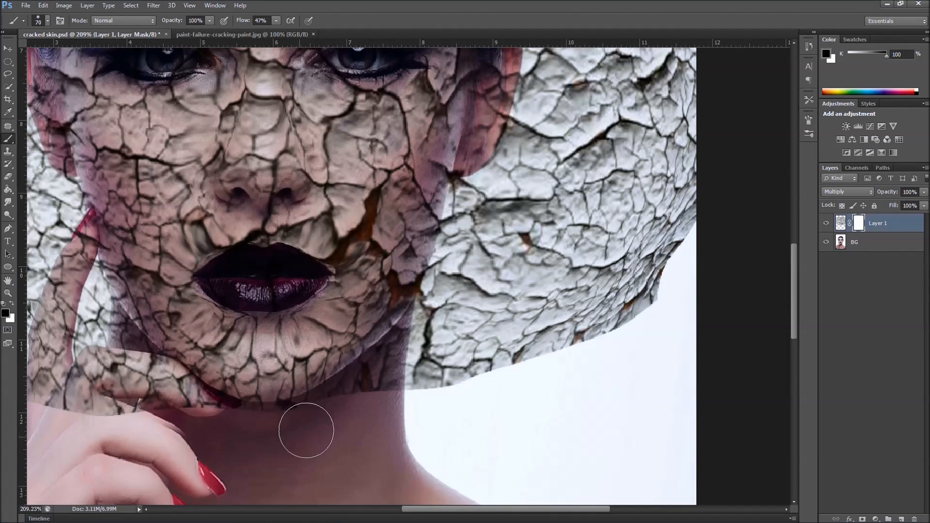
Mask the cracks off the neck and the background beside the jaw up to the earlobe, raising the brush flow from 47% to 56%.
{"action": "mouse_move", "coordinate": [349, 399]}
{"action": "left_mouse_down"}
{"action": "mouse_move", "coordinate": [412, 354]}
{"action": "mouse_move", "coordinate": [334, 410]}
{"action": "left_mouse_up"}
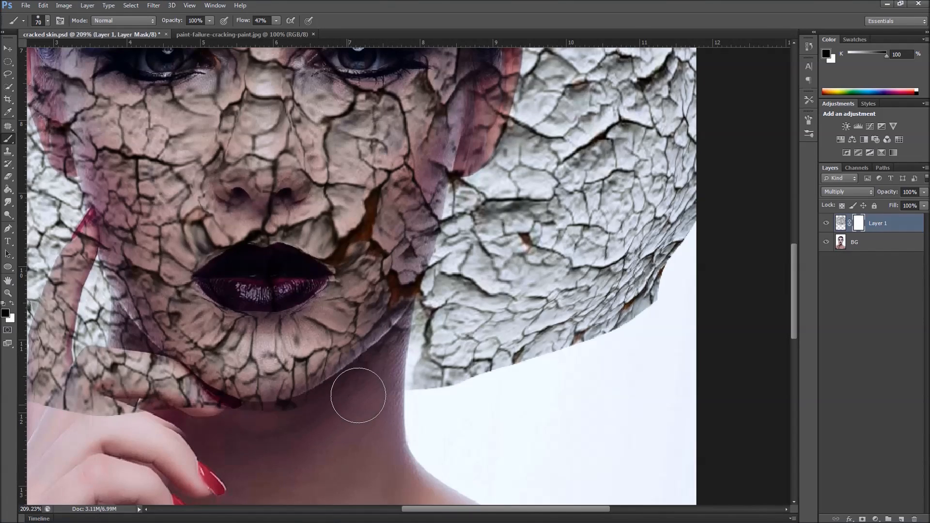
{"action": "left_click_drag", "start_coordinate": [397, 365], "coordinate": [409, 356]}
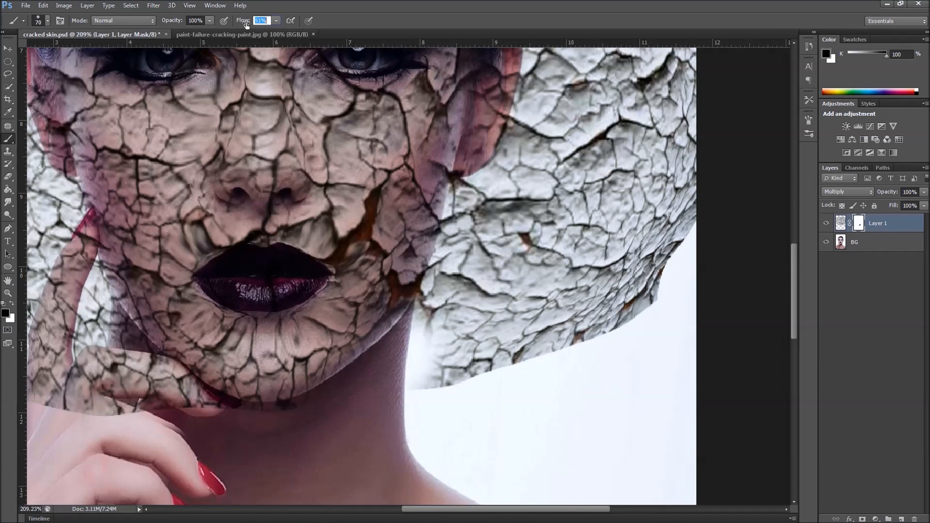
{"action": "left_click_drag", "start_coordinate": [502, 248], "coordinate": [462, 363]}
{"action": "mouse_move", "coordinate": [399, 438]}
{"action": "left_mouse_down"}
{"action": "mouse_move", "coordinate": [422, 388]}
{"action": "mouse_move", "coordinate": [440, 299]}
{"action": "mouse_move", "coordinate": [397, 431]}
{"action": "mouse_move", "coordinate": [441, 285]}
{"action": "mouse_move", "coordinate": [420, 390]}
{"action": "left_mouse_up"}
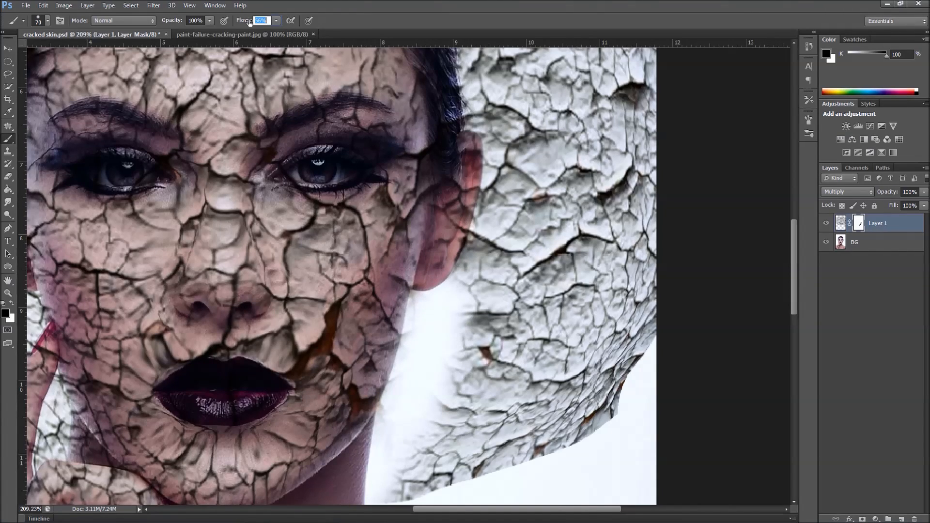
{"action": "key", "text": "Return"}
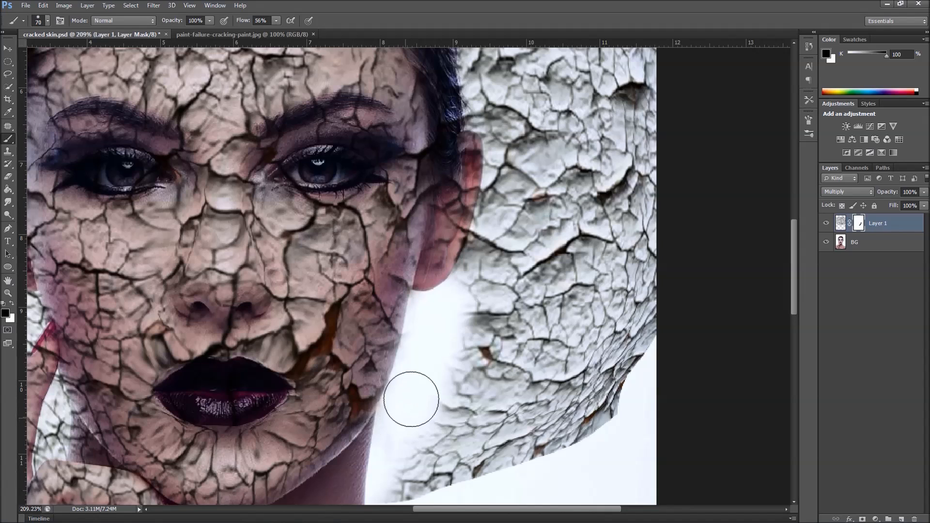
Mask the cracks off the ear on the image's right side and along the adjoining hairline edge and background.
{"action": "scroll", "coordinate": [482, 312], "scroll_direction": "up", "scroll_amount": 4}
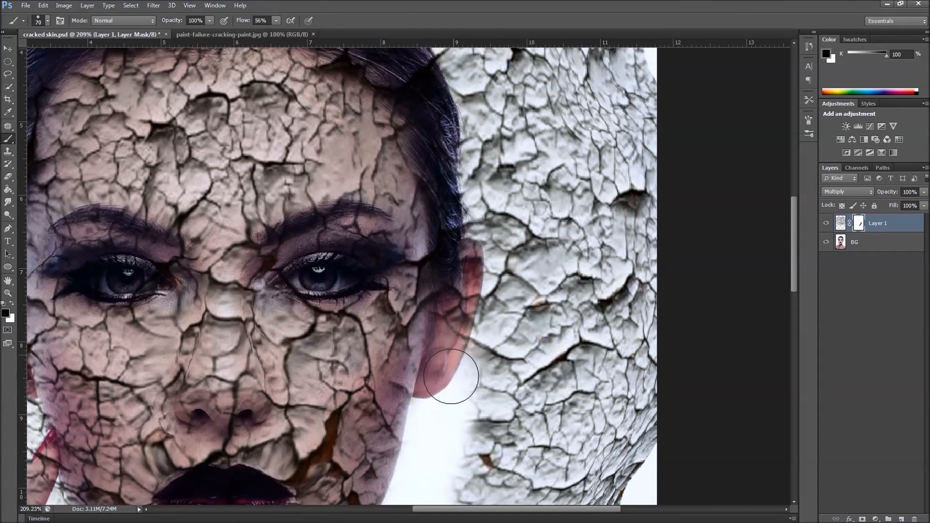
{"action": "mouse_move", "coordinate": [463, 323]}
{"action": "left_mouse_down"}
{"action": "mouse_move", "coordinate": [456, 310]}
{"action": "mouse_move", "coordinate": [446, 353]}
{"action": "mouse_move", "coordinate": [465, 242]}
{"action": "left_mouse_up"}
{"action": "left_click_drag", "start_coordinate": [457, 162], "coordinate": [467, 215]}
{"action": "mouse_move", "coordinate": [472, 359]}
{"action": "left_mouse_down"}
{"action": "mouse_move", "coordinate": [475, 308]}
{"action": "mouse_move", "coordinate": [452, 237]}
{"action": "mouse_move", "coordinate": [473, 311]}
{"action": "mouse_move", "coordinate": [457, 222]}
{"action": "left_mouse_up"}
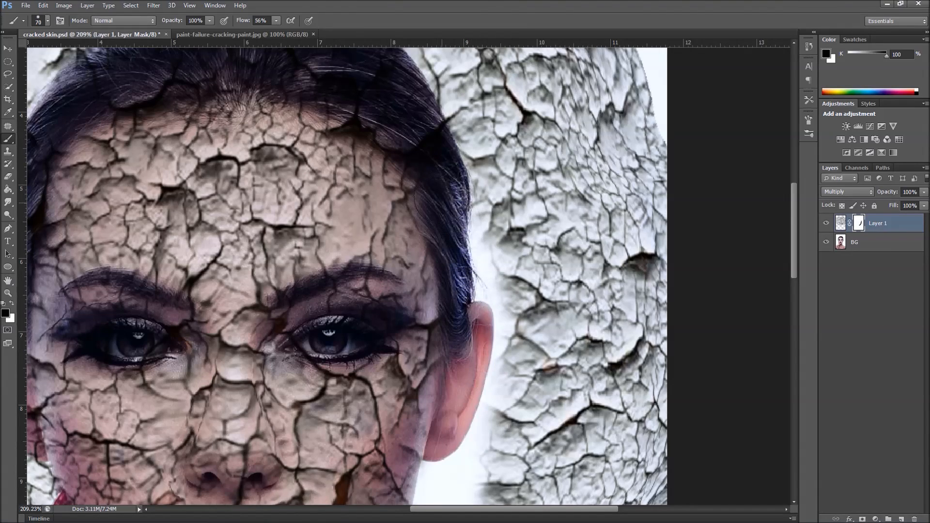
Mask the cracks off the hair across the top of the head and down the image's left side.
{"action": "mouse_move", "coordinate": [437, 137]}
{"action": "left_mouse_down"}
{"action": "mouse_move", "coordinate": [529, 270]}
{"action": "mouse_move", "coordinate": [515, 284]}
{"action": "mouse_move", "coordinate": [506, 247]}
{"action": "mouse_move", "coordinate": [428, 193]}
{"action": "mouse_move", "coordinate": [498, 239]}
{"action": "mouse_move", "coordinate": [452, 197]}
{"action": "mouse_move", "coordinate": [423, 188]}
{"action": "mouse_move", "coordinate": [502, 240]}
{"action": "mouse_move", "coordinate": [482, 220]}
{"action": "mouse_move", "coordinate": [388, 163]}
{"action": "mouse_move", "coordinate": [423, 188]}
{"action": "mouse_move", "coordinate": [371, 167]}
{"action": "mouse_move", "coordinate": [411, 187]}
{"action": "mouse_move", "coordinate": [366, 170]}
{"action": "mouse_move", "coordinate": [311, 172]}
{"action": "mouse_move", "coordinate": [312, 156]}
{"action": "mouse_move", "coordinate": [170, 184]}
{"action": "left_mouse_up"}
{"action": "left_click_drag", "start_coordinate": [99, 234], "coordinate": [204, 167]}
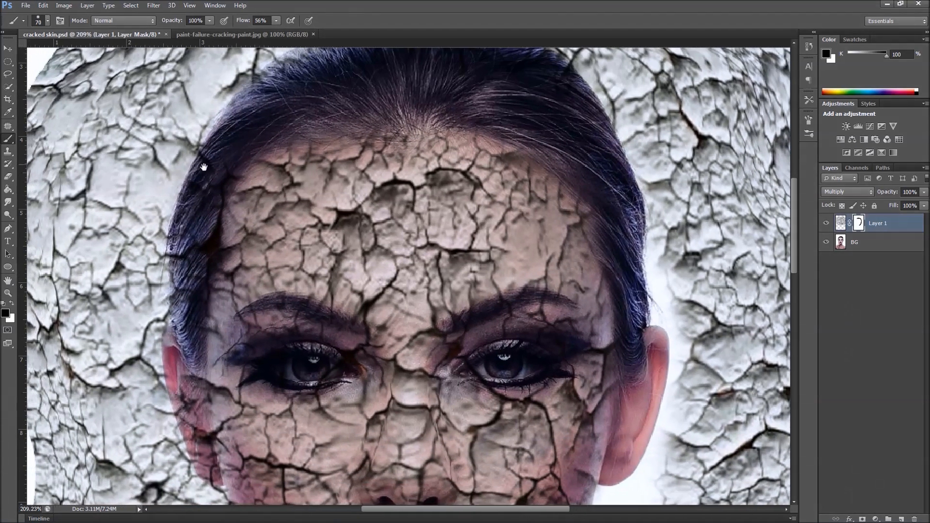
{"action": "mouse_move", "coordinate": [313, 99]}
{"action": "left_mouse_down"}
{"action": "mouse_move", "coordinate": [232, 129]}
{"action": "mouse_move", "coordinate": [245, 123]}
{"action": "mouse_move", "coordinate": [195, 181]}
{"action": "mouse_move", "coordinate": [200, 169]}
{"action": "mouse_move", "coordinate": [198, 203]}
{"action": "mouse_move", "coordinate": [213, 155]}
{"action": "mouse_move", "coordinate": [232, 142]}
{"action": "mouse_move", "coordinate": [200, 174]}
{"action": "mouse_move", "coordinate": [188, 246]}
{"action": "mouse_move", "coordinate": [180, 248]}
{"action": "mouse_move", "coordinate": [185, 226]}
{"action": "mouse_move", "coordinate": [193, 250]}
{"action": "mouse_move", "coordinate": [193, 229]}
{"action": "mouse_move", "coordinate": [189, 265]}
{"action": "mouse_move", "coordinate": [197, 242]}
{"action": "mouse_move", "coordinate": [177, 297]}
{"action": "mouse_move", "coordinate": [183, 354]}
{"action": "left_mouse_up"}
Mask the cracks off the ear on the image's left side and around the jaw, raised finger and hand.
{"action": "scroll", "coordinate": [167, 380], "scroll_direction": "down", "scroll_amount": 5}
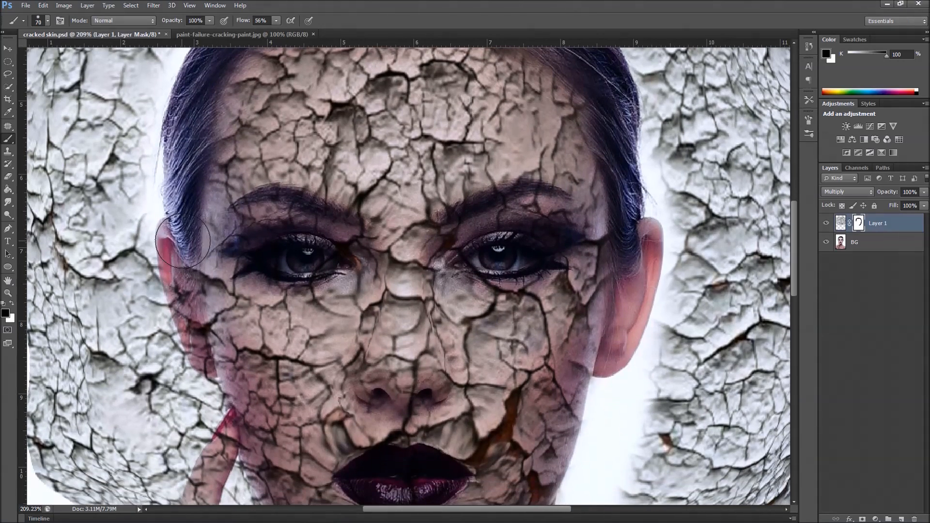
{"action": "mouse_move", "coordinate": [173, 299]}
{"action": "left_mouse_down"}
{"action": "mouse_move", "coordinate": [165, 278]}
{"action": "mouse_move", "coordinate": [180, 275]}
{"action": "left_mouse_up"}
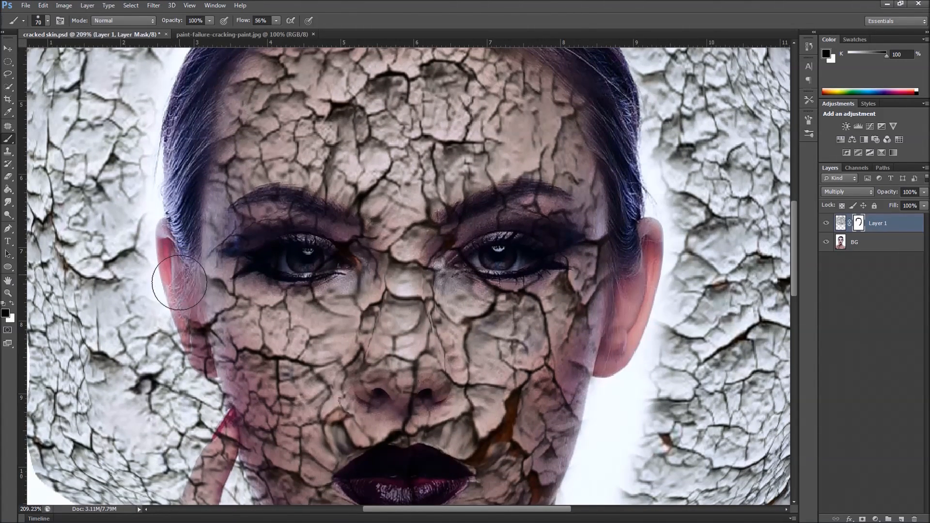
{"action": "mouse_move", "coordinate": [173, 320]}
{"action": "left_mouse_down"}
{"action": "mouse_move", "coordinate": [186, 390]}
{"action": "mouse_move", "coordinate": [193, 386]}
{"action": "mouse_move", "coordinate": [177, 332]}
{"action": "mouse_move", "coordinate": [194, 396]}
{"action": "mouse_move", "coordinate": [184, 405]}
{"action": "mouse_move", "coordinate": [160, 314]}
{"action": "mouse_move", "coordinate": [174, 260]}
{"action": "mouse_move", "coordinate": [182, 260]}
{"action": "mouse_move", "coordinate": [169, 260]}
{"action": "mouse_move", "coordinate": [180, 301]}
{"action": "left_mouse_up"}
{"action": "mouse_move", "coordinate": [173, 266]}
{"action": "left_mouse_down"}
{"action": "mouse_move", "coordinate": [181, 316]}
{"action": "mouse_move", "coordinate": [174, 304]}
{"action": "mouse_move", "coordinate": [188, 333]}
{"action": "mouse_move", "coordinate": [184, 308]}
{"action": "mouse_move", "coordinate": [187, 334]}
{"action": "mouse_move", "coordinate": [192, 314]}
{"action": "mouse_move", "coordinate": [187, 342]}
{"action": "mouse_move", "coordinate": [221, 403]}
{"action": "mouse_move", "coordinate": [228, 364]}
{"action": "mouse_move", "coordinate": [215, 329]}
{"action": "mouse_move", "coordinate": [230, 359]}
{"action": "mouse_move", "coordinate": [218, 337]}
{"action": "mouse_move", "coordinate": [272, 396]}
{"action": "mouse_move", "coordinate": [258, 390]}
{"action": "mouse_move", "coordinate": [308, 420]}
{"action": "left_mouse_up"}
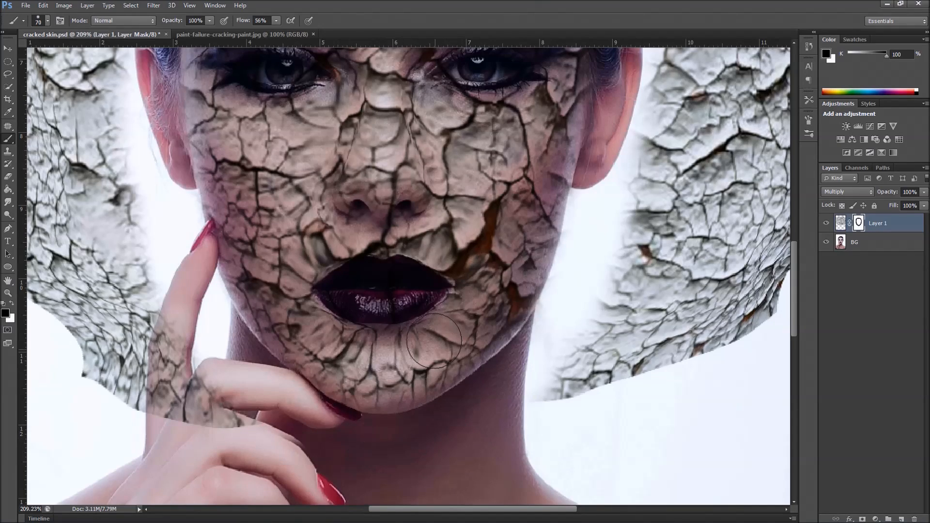
{"action": "left_click_drag", "start_coordinate": [516, 227], "coordinate": [452, 343]}
Mask out the leftover texture around the face with a 150 px brush at 100% flow, hiding the BG layer temporarily.
{"action": "scroll", "coordinate": [482, 346], "scroll_direction": "down", "scroll_amount": 5}
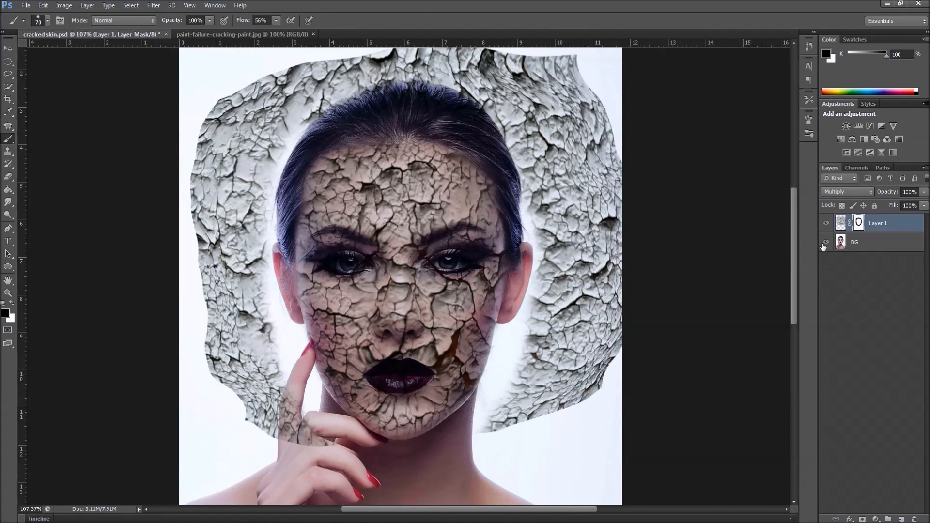
{"action": "left_click", "coordinate": [827, 242]}
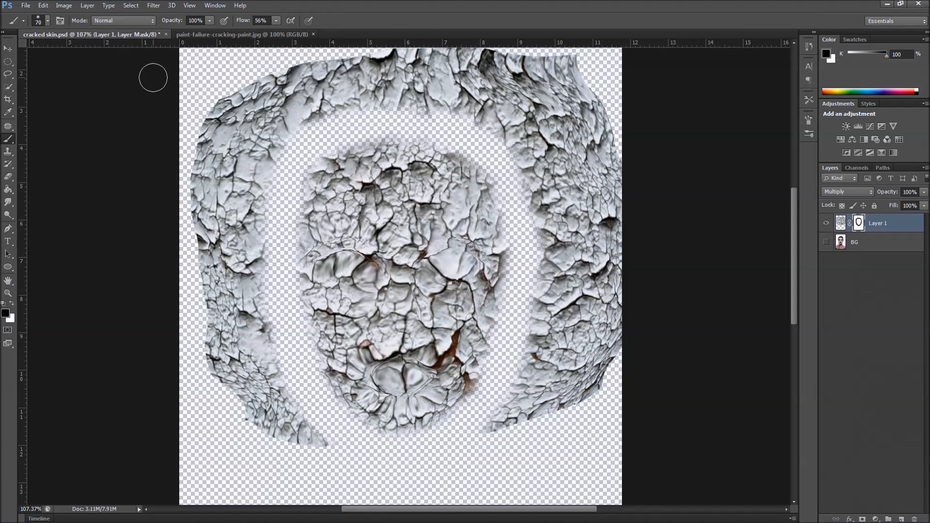
{"action": "key", "text": "Return"}
{"action": "key", "text": "bracketright"}
{"action": "key", "text": "bracketright"}
{"action": "key", "text": "bracketright"}
{"action": "mouse_move", "coordinate": [210, 94]}
{"action": "left_mouse_down"}
{"action": "mouse_move", "coordinate": [200, 299]}
{"action": "mouse_move", "coordinate": [261, 436]}
{"action": "mouse_move", "coordinate": [294, 462]}
{"action": "mouse_move", "coordinate": [309, 458]}
{"action": "mouse_move", "coordinate": [258, 359]}
{"action": "mouse_move", "coordinate": [240, 292]}
{"action": "mouse_move", "coordinate": [237, 228]}
{"action": "mouse_move", "coordinate": [254, 91]}
{"action": "mouse_move", "coordinate": [239, 260]}
{"action": "mouse_move", "coordinate": [253, 140]}
{"action": "mouse_move", "coordinate": [310, 79]}
{"action": "mouse_move", "coordinate": [436, 63]}
{"action": "mouse_move", "coordinate": [578, 75]}
{"action": "mouse_move", "coordinate": [613, 134]}
{"action": "mouse_move", "coordinate": [629, 221]}
{"action": "mouse_move", "coordinate": [604, 391]}
{"action": "mouse_move", "coordinate": [502, 440]}
{"action": "mouse_move", "coordinate": [551, 319]}
{"action": "mouse_move", "coordinate": [553, 257]}
{"action": "mouse_move", "coordinate": [540, 165]}
{"action": "mouse_move", "coordinate": [500, 110]}
{"action": "mouse_move", "coordinate": [285, 81]}
{"action": "left_mouse_up"}
{"action": "mouse_move", "coordinate": [565, 106]}
{"action": "left_mouse_down"}
{"action": "mouse_move", "coordinate": [613, 241]}
{"action": "mouse_move", "coordinate": [611, 380]}
{"action": "mouse_move", "coordinate": [579, 390]}
{"action": "mouse_move", "coordinate": [575, 177]}
{"action": "mouse_move", "coordinate": [597, 321]}
{"action": "mouse_move", "coordinate": [593, 457]}
{"action": "left_mouse_up"}
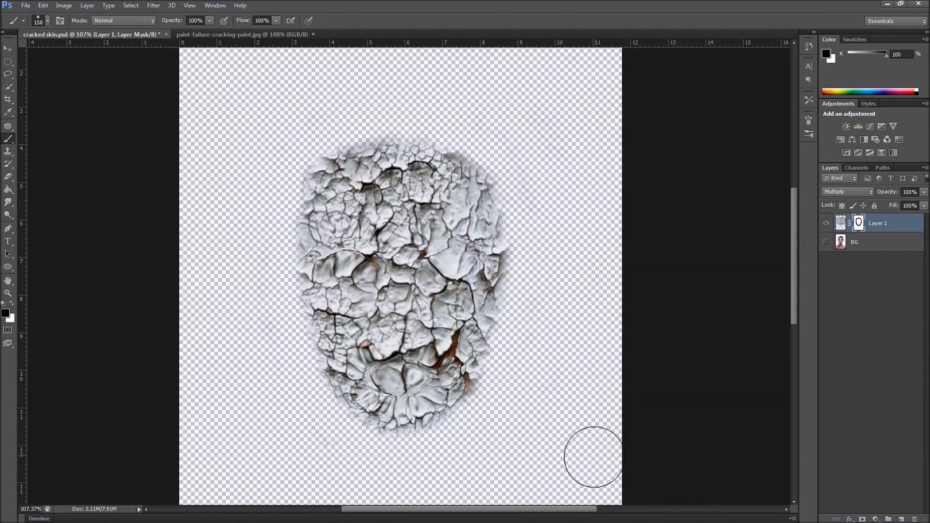
{"action": "left_click", "coordinate": [826, 242]}
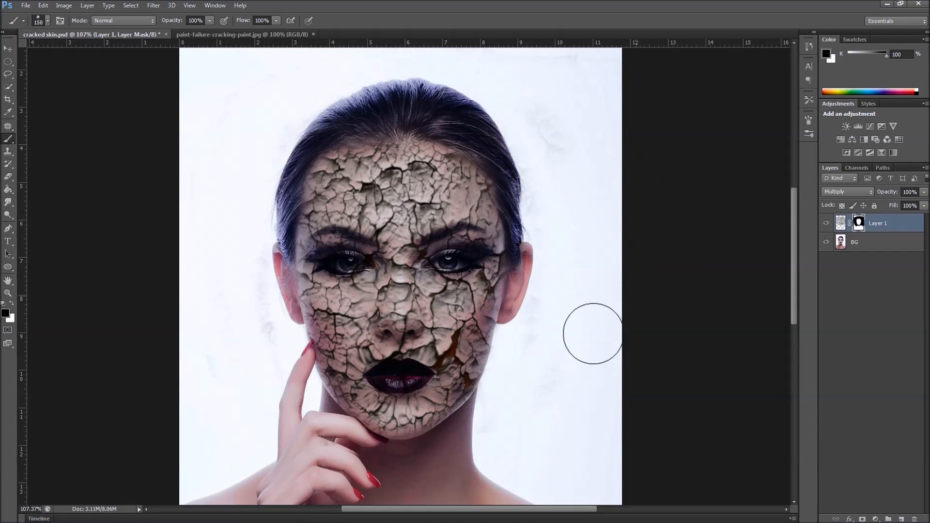
{"action": "mouse_move", "coordinate": [575, 75]}
{"action": "left_mouse_down"}
{"action": "mouse_move", "coordinate": [574, 152]}
{"action": "mouse_move", "coordinate": [563, 121]}
{"action": "mouse_move", "coordinate": [578, 126]}
{"action": "mouse_move", "coordinate": [566, 45]}
{"action": "left_mouse_up"}
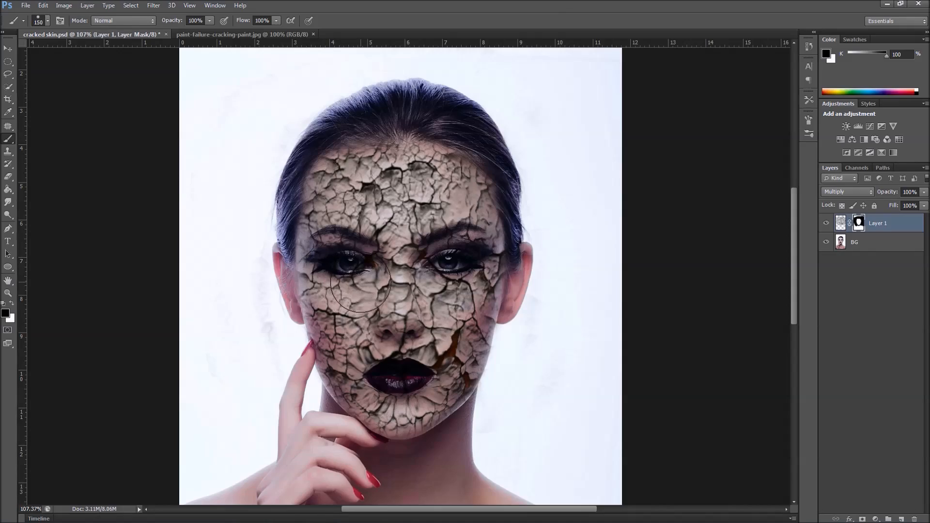
Reduce the brush to 10 px and mask the cracks off both eyes, using 80% flow.
{"action": "scroll", "coordinate": [360, 282], "scroll_direction": "up", "scroll_amount": 5}
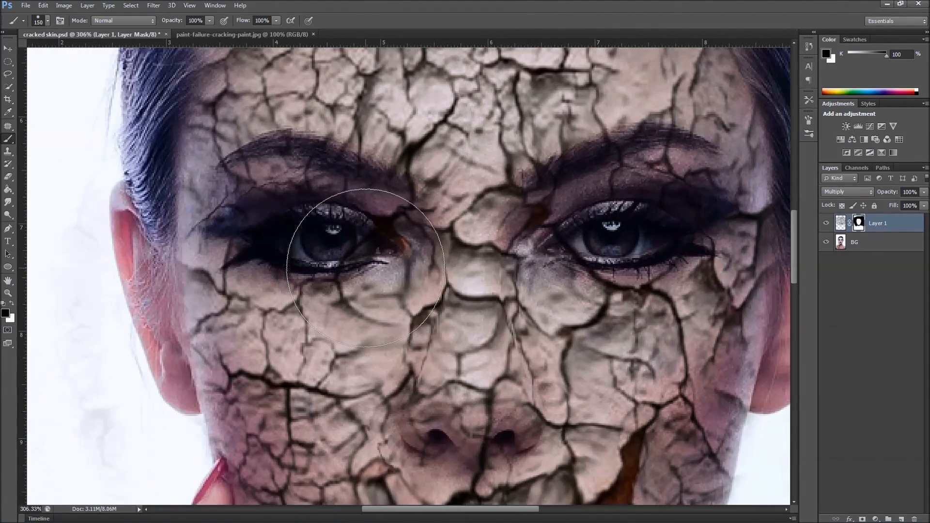
{"action": "scroll", "coordinate": [375, 269], "scroll_direction": "down", "scroll_amount": 2}
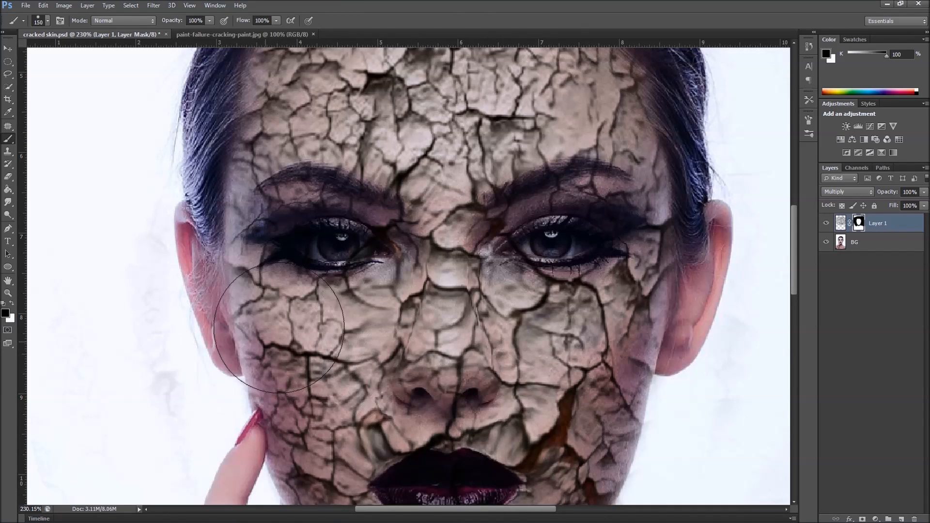
{"action": "scroll", "coordinate": [339, 242], "scroll_direction": "up", "scroll_amount": 2}
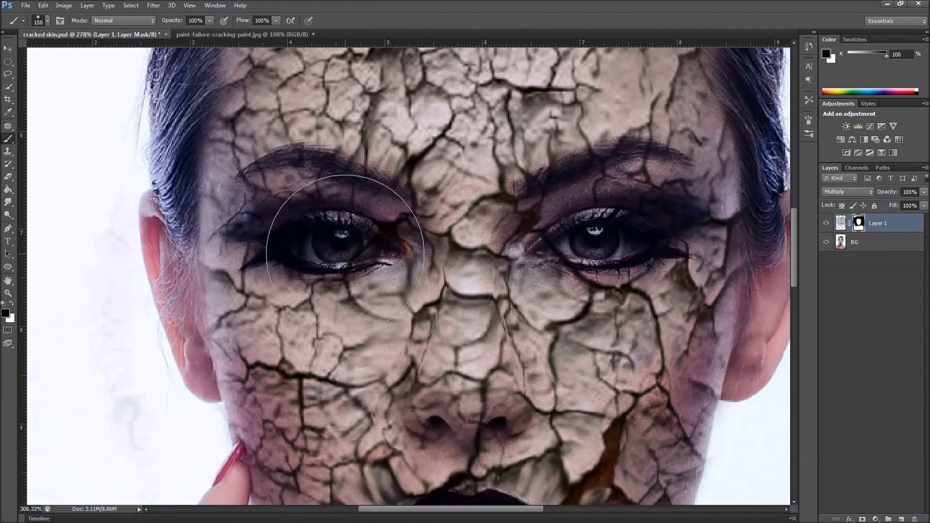
{"action": "key", "text": "bracketleft"}
{"action": "key", "text": "bracketleft"}
{"action": "key", "text": "bracketleft"}
{"action": "key", "text": "bracketleft"}
{"action": "key", "text": "bracketleft"}
{"action": "key", "text": "bracketleft"}
{"action": "key", "text": "bracketleft"}
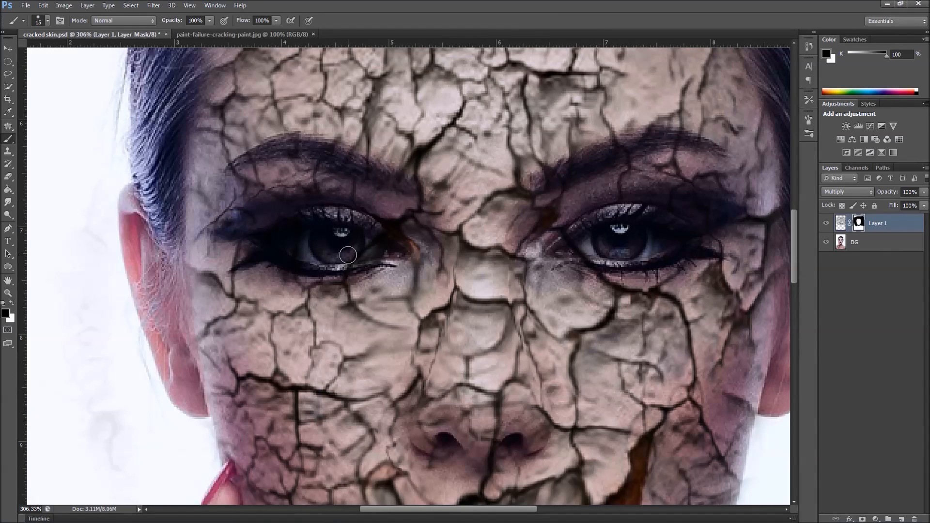
{"action": "scroll", "coordinate": [348, 254], "scroll_direction": "up", "scroll_amount": 1}
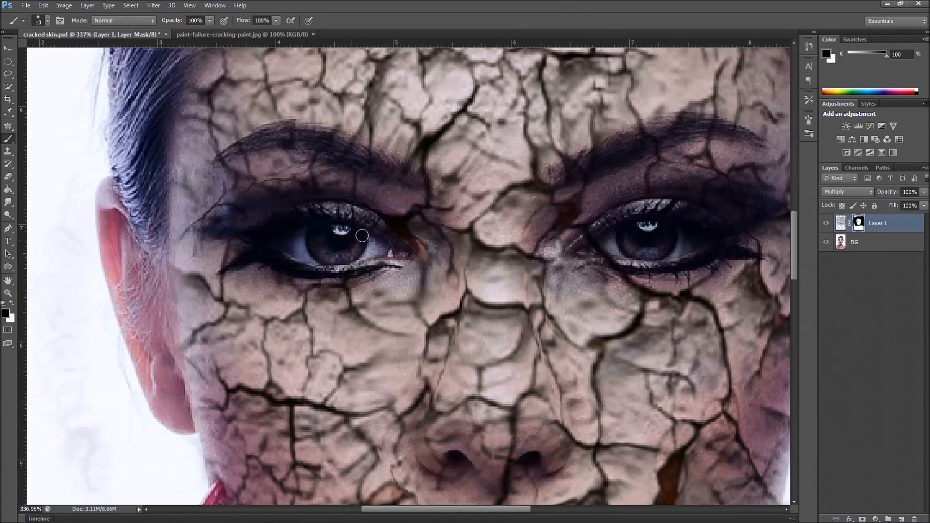
{"action": "left_click_drag", "start_coordinate": [509, 245], "coordinate": [323, 235]}
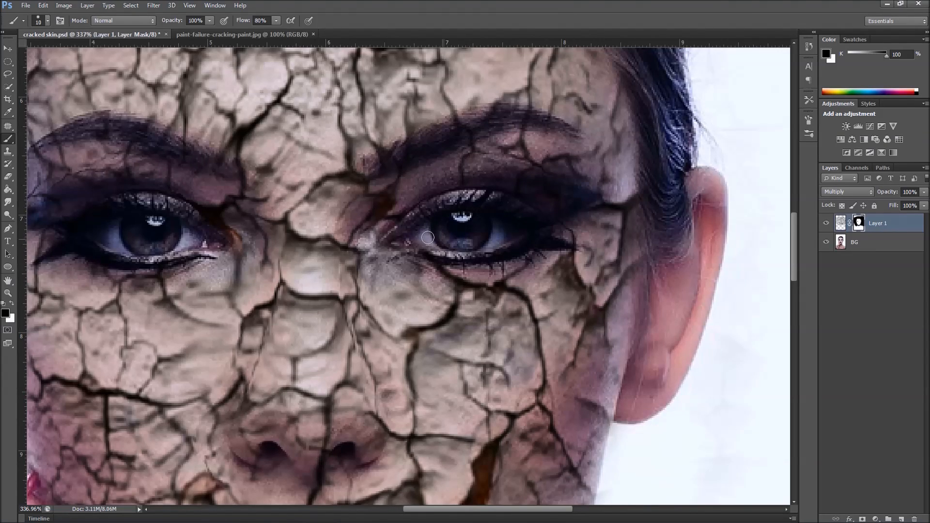
Lower the brush flow to 13% and softly mask the cracks over both eyebrows.
{"action": "left_click_drag", "start_coordinate": [243, 148], "coordinate": [412, 260]}
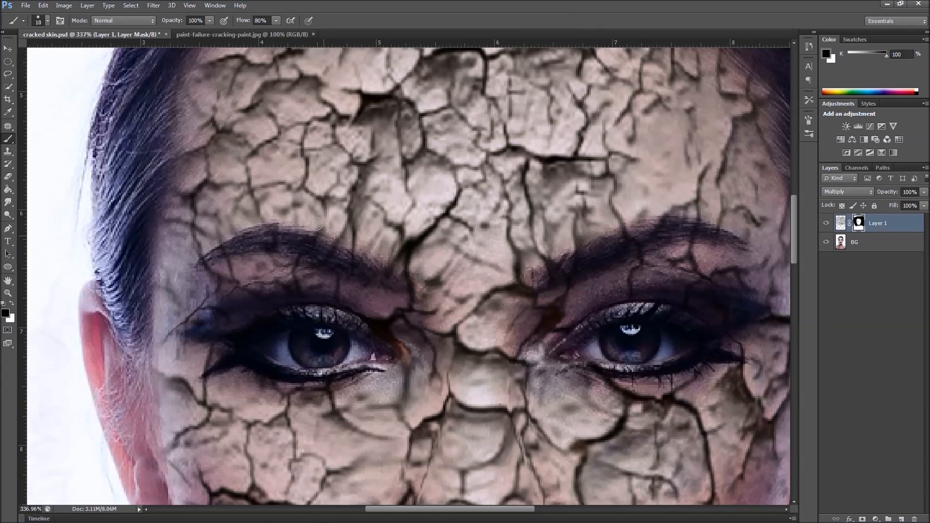
{"action": "left_click_drag", "start_coordinate": [246, 21], "coordinate": [214, 19]}
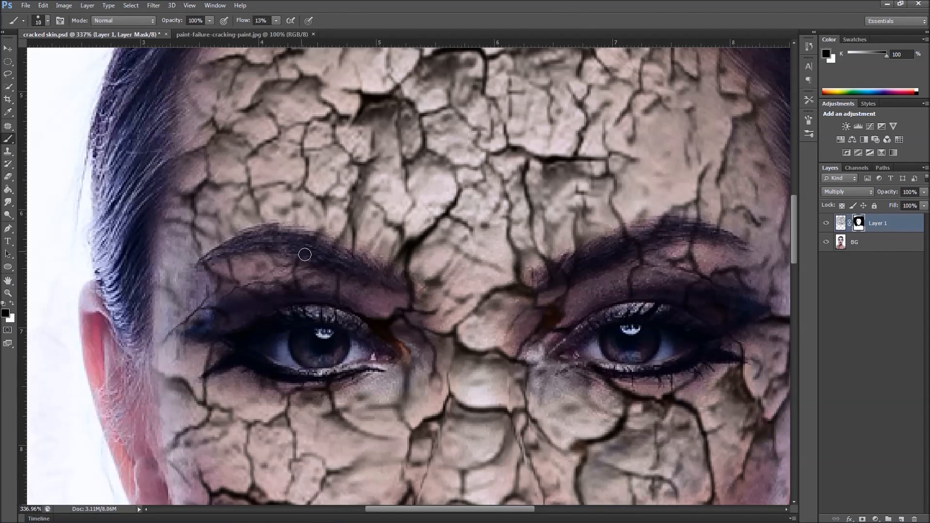
{"action": "left_click_drag", "start_coordinate": [487, 252], "coordinate": [331, 247]}
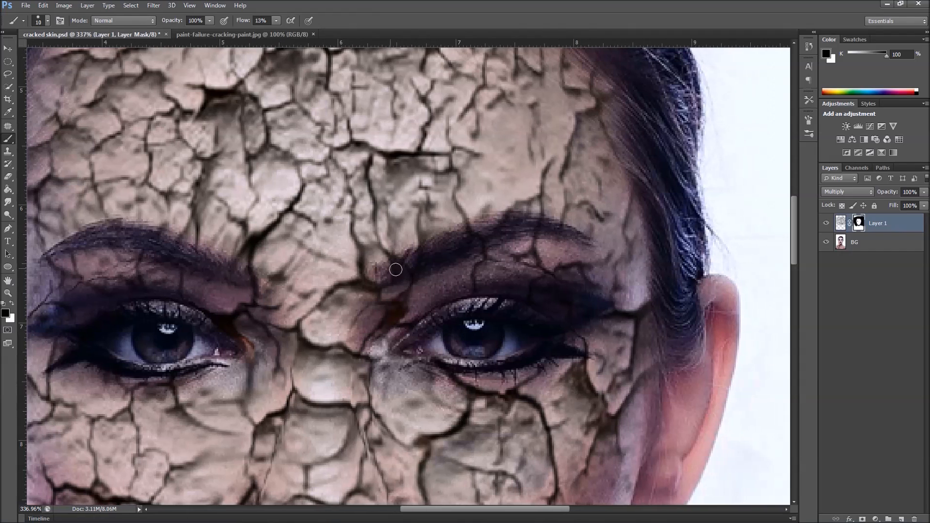
{"action": "mouse_move", "coordinate": [386, 274]}
{"action": "left_mouse_down"}
{"action": "mouse_move", "coordinate": [411, 260]}
{"action": "mouse_move", "coordinate": [389, 275]}
{"action": "mouse_move", "coordinate": [409, 266]}
{"action": "mouse_move", "coordinate": [411, 276]}
{"action": "mouse_move", "coordinate": [422, 251]}
{"action": "mouse_move", "coordinate": [410, 271]}
{"action": "mouse_move", "coordinate": [478, 224]}
{"action": "mouse_move", "coordinate": [458, 234]}
{"action": "mouse_move", "coordinate": [481, 229]}
{"action": "mouse_move", "coordinate": [470, 245]}
{"action": "mouse_move", "coordinate": [485, 244]}
{"action": "mouse_move", "coordinate": [509, 221]}
{"action": "mouse_move", "coordinate": [498, 219]}
{"action": "mouse_move", "coordinate": [526, 215]}
{"action": "mouse_move", "coordinate": [502, 223]}
{"action": "mouse_move", "coordinate": [540, 221]}
{"action": "mouse_move", "coordinate": [546, 226]}
{"action": "mouse_move", "coordinate": [533, 229]}
{"action": "mouse_move", "coordinate": [576, 237]}
{"action": "mouse_move", "coordinate": [528, 225]}
{"action": "mouse_move", "coordinate": [493, 232]}
{"action": "mouse_move", "coordinate": [391, 278]}
{"action": "mouse_move", "coordinate": [440, 254]}
{"action": "left_mouse_up"}
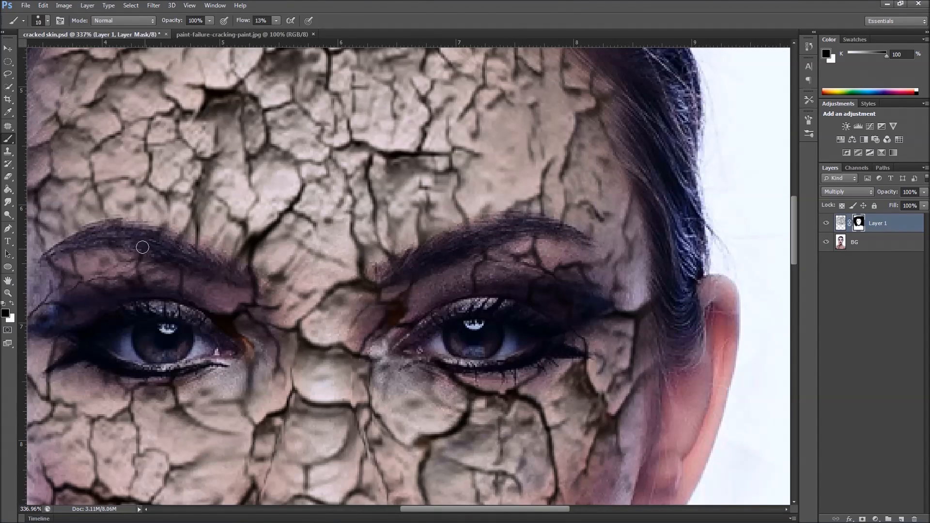
Mask the cracks off both nostrils, raising the brush flow to 64%.
{"action": "left_click_drag", "start_coordinate": [307, 363], "coordinate": [308, 258]}
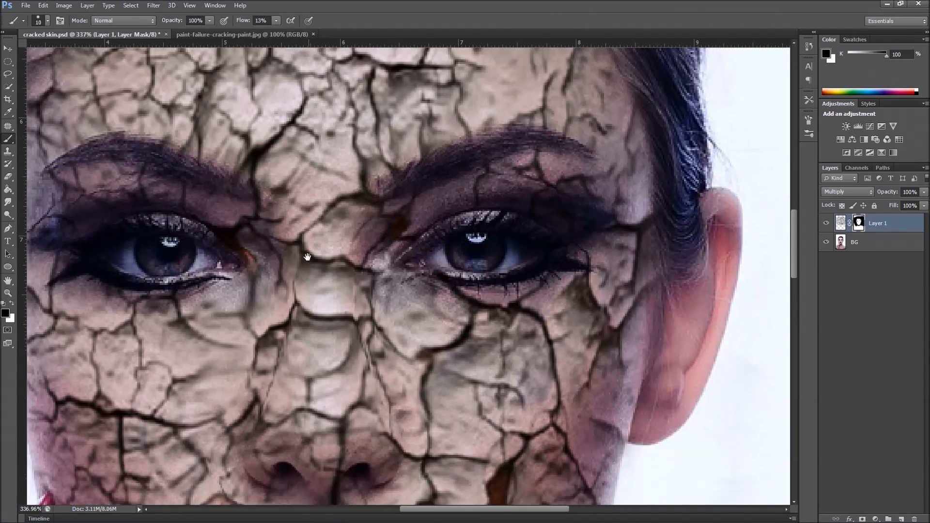
{"action": "left_click_drag", "start_coordinate": [318, 394], "coordinate": [317, 336]}
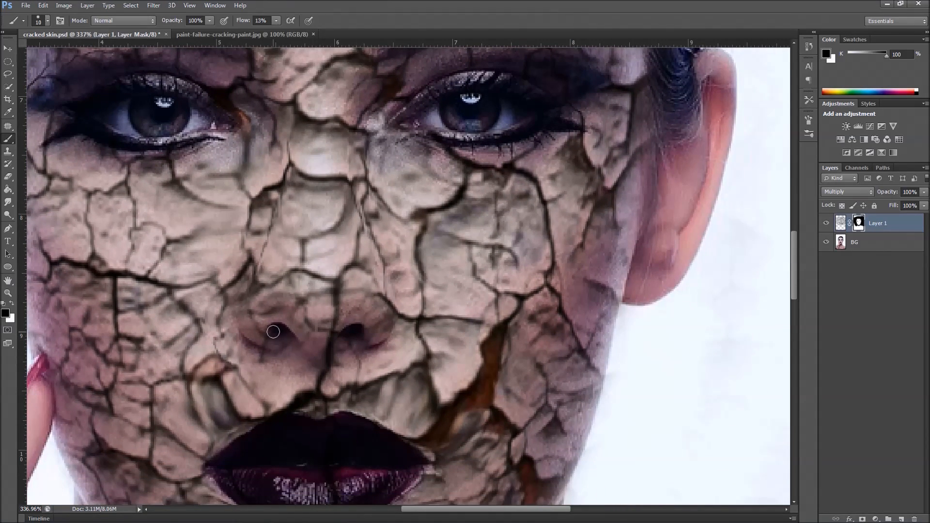
{"action": "scroll", "coordinate": [320, 343], "scroll_direction": "up", "scroll_amount": 1}
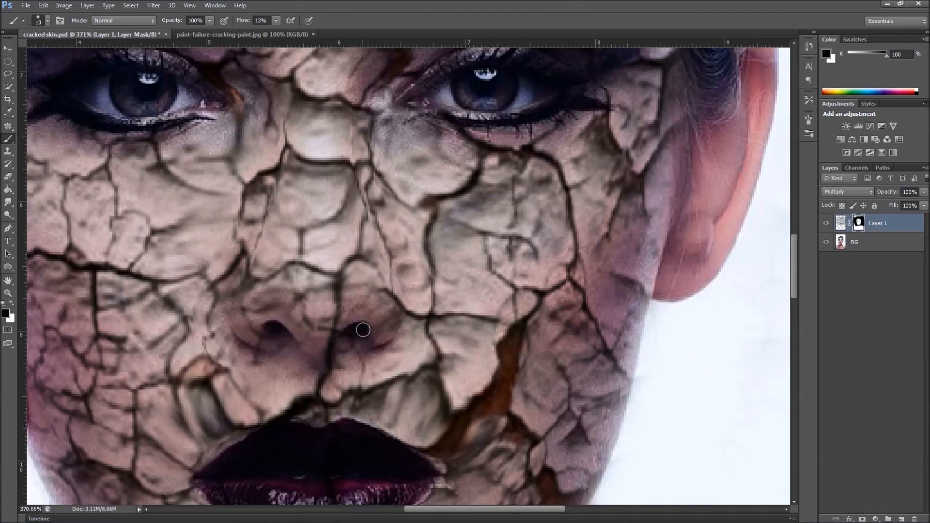
{"action": "left_click_drag", "start_coordinate": [247, 22], "coordinate": [273, 24]}
Mask the cracks off the upper and lower lips, lowering the brush flow to 10% for the finer blending.
{"action": "scroll", "coordinate": [347, 400], "scroll_direction": "down", "scroll_amount": 3}
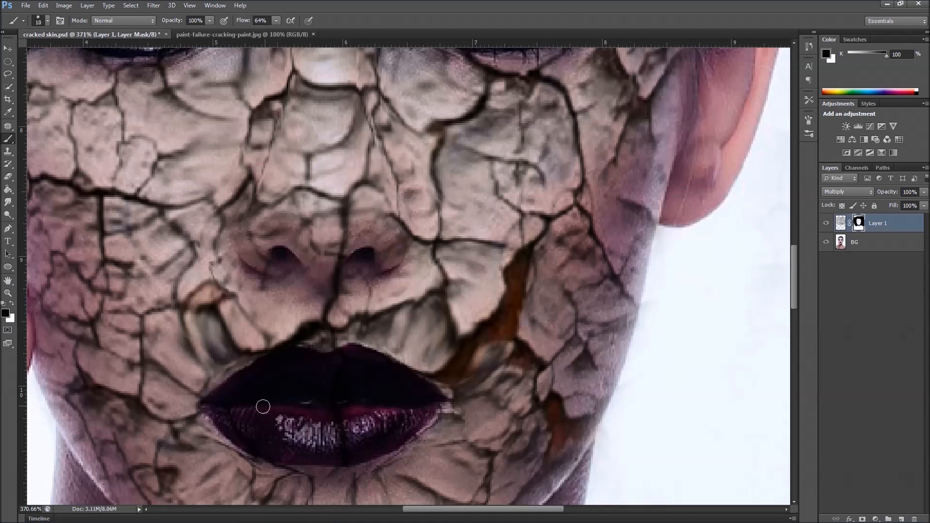
{"action": "scroll", "coordinate": [262, 406], "scroll_direction": "up", "scroll_amount": 1}
{"action": "left_click_drag", "start_coordinate": [224, 403], "coordinate": [437, 403]}
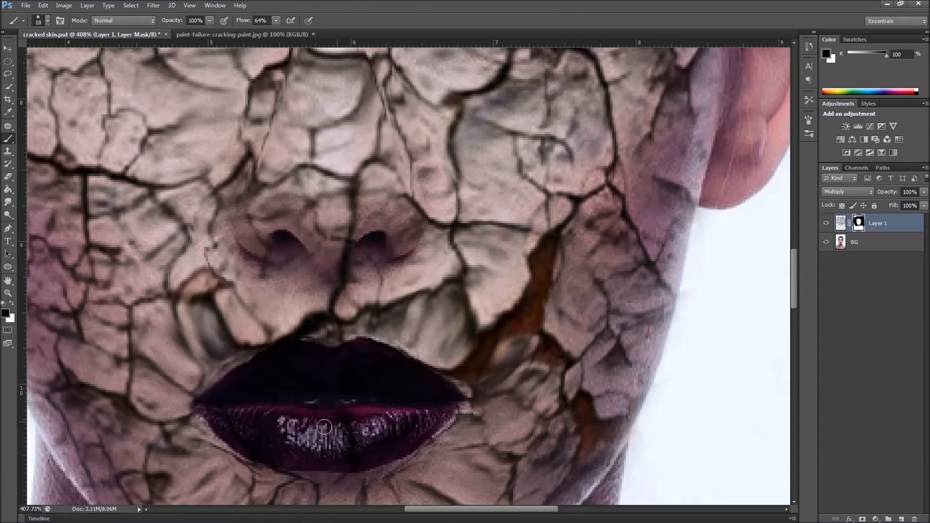
{"action": "left_click_drag", "start_coordinate": [245, 23], "coordinate": [242, 23]}
{"action": "left_click_drag", "start_coordinate": [231, 23], "coordinate": [222, 24]}
{"action": "left_click_drag", "start_coordinate": [239, 21], "coordinate": [234, 19]}
Examine the masked cracked texture across the whole face at different magnifications.
{"action": "scroll", "coordinate": [339, 340], "scroll_direction": "down", "scroll_amount": 5}
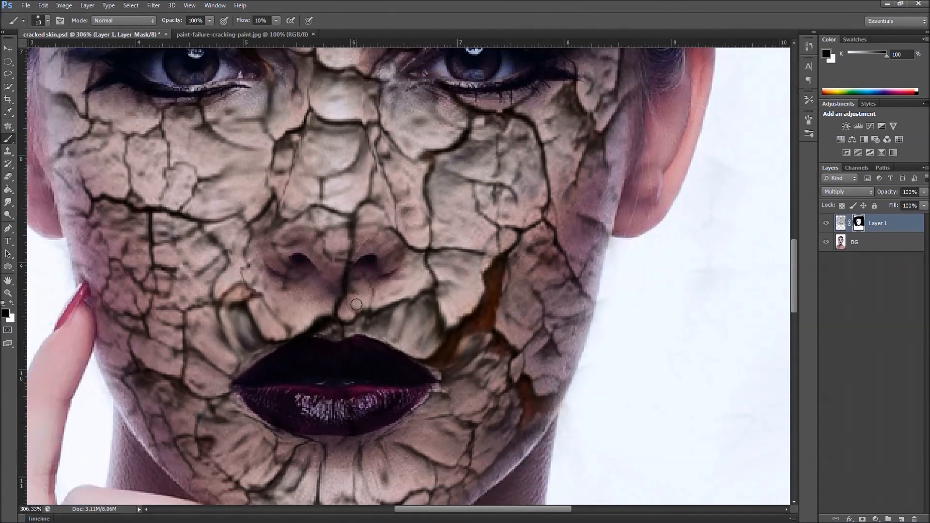
{"action": "scroll", "coordinate": [355, 300], "scroll_direction": "down", "scroll_amount": 3}
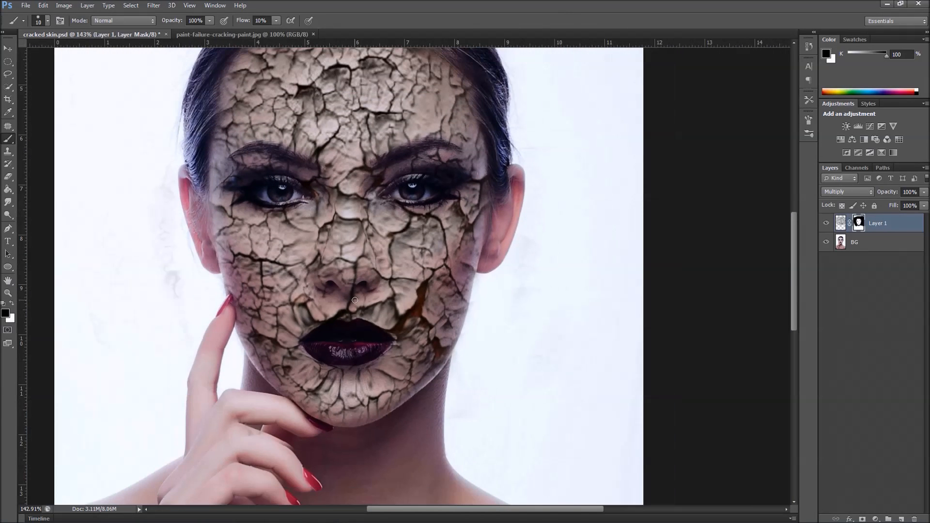
{"action": "scroll", "coordinate": [354, 296], "scroll_direction": "up", "scroll_amount": 1}
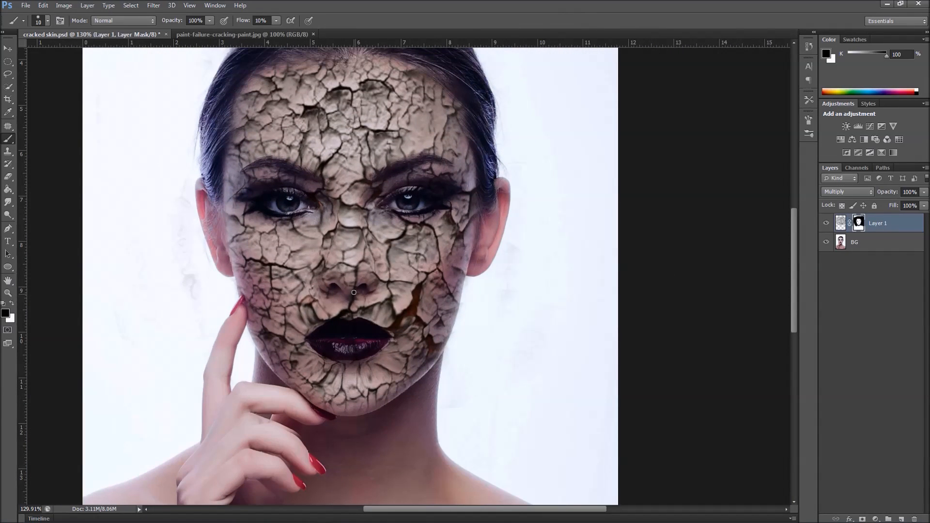
{"action": "scroll", "coordinate": [375, 254], "scroll_direction": "up", "scroll_amount": 1}
{"action": "scroll", "coordinate": [375, 253], "scroll_direction": "down", "scroll_amount": 3}
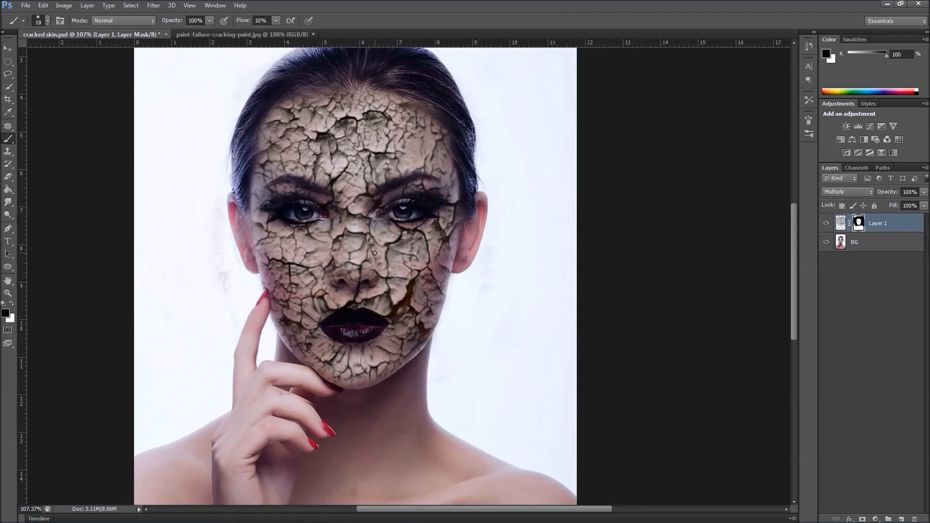
{"action": "scroll", "coordinate": [375, 254], "scroll_direction": "up", "scroll_amount": 4}
{"action": "mouse_move", "coordinate": [370, 212]}
{"action": "left_mouse_down"}
{"action": "mouse_move", "coordinate": [342, 233]}
{"action": "mouse_move", "coordinate": [347, 275]}
{"action": "left_mouse_up"}
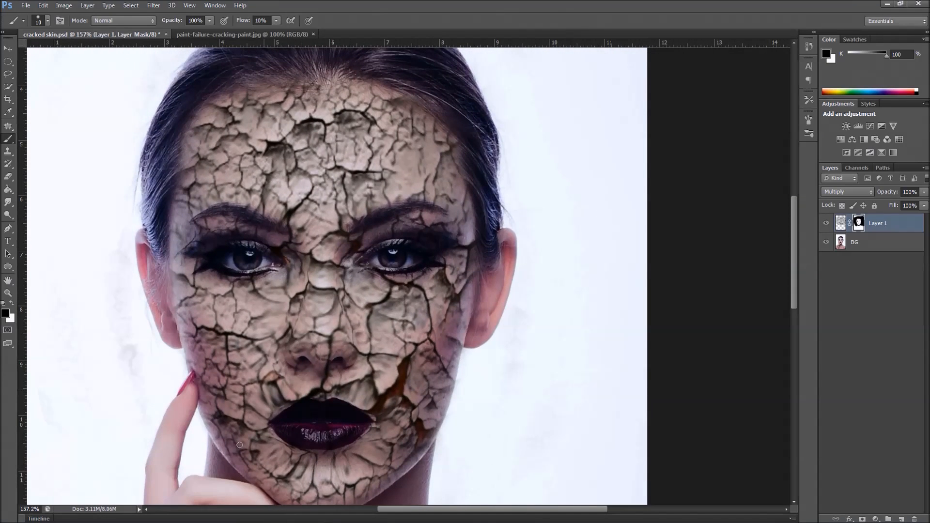
Add a Hue/Saturation adjustment layer above Layer 1 and enable Colorize.
{"action": "left_click", "coordinate": [913, 224]}
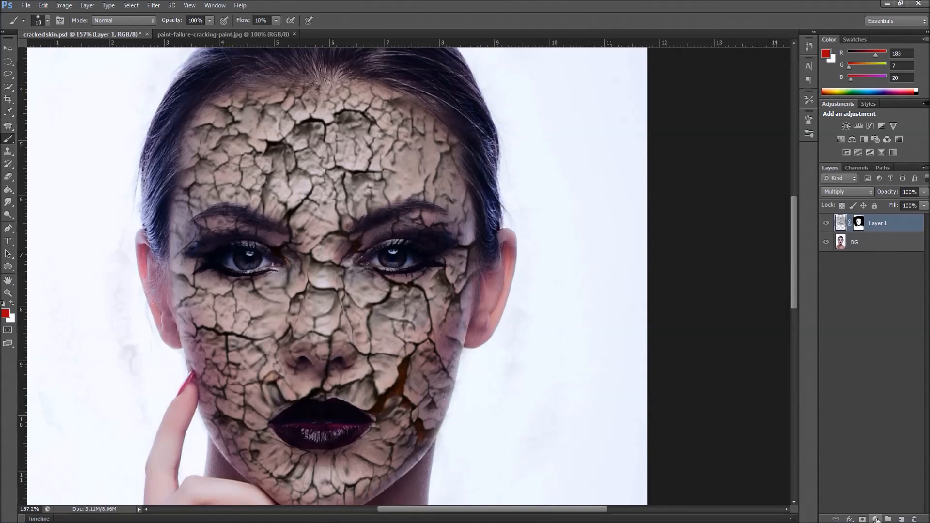
{"action": "left_click", "coordinate": [876, 520]}
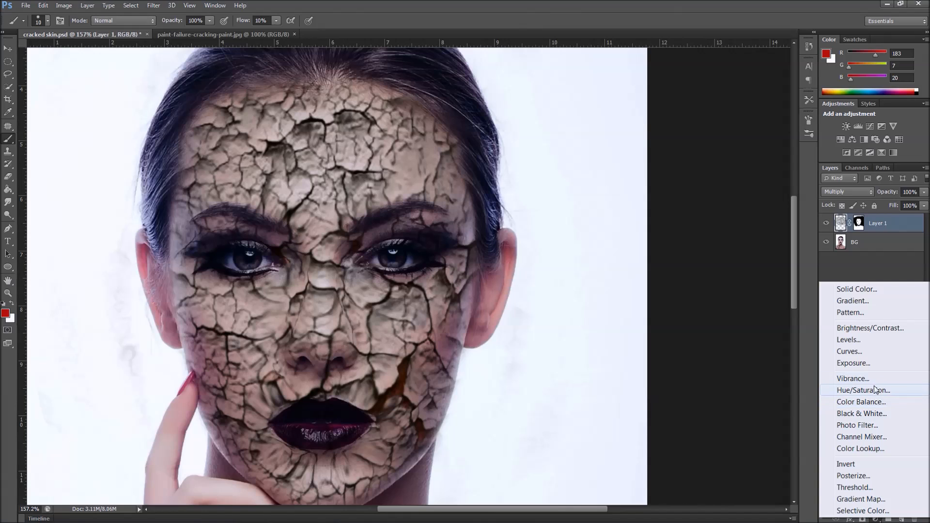
{"action": "left_click", "coordinate": [876, 391]}
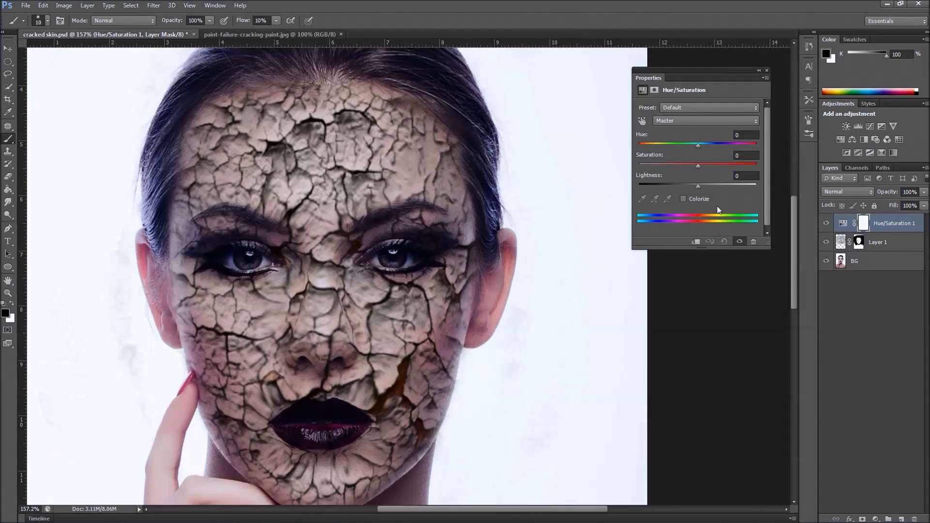
{"action": "left_click", "coordinate": [684, 199]}
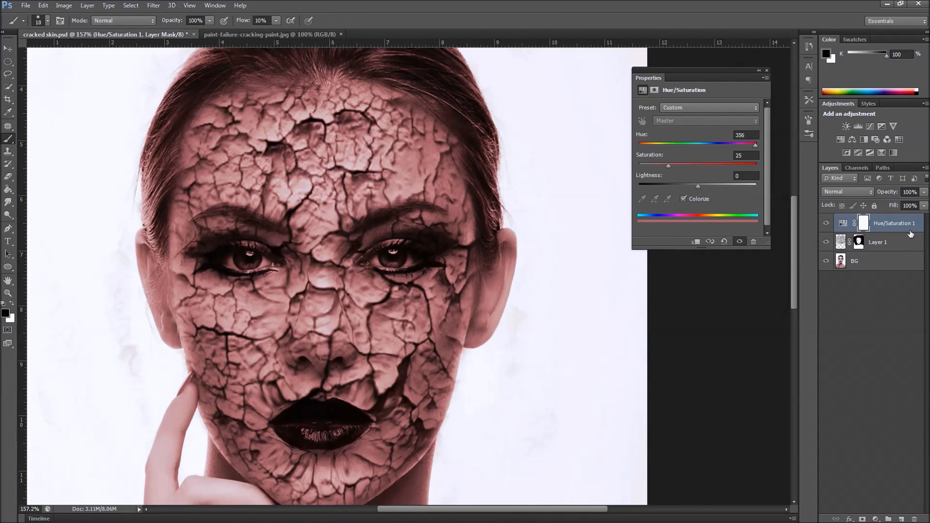
Clip the Hue/Saturation adjustment to Layer 1 and shift its tint to an orange-brown hue with slightly lower saturation.
{"action": "left_click_drag", "start_coordinate": [911, 234], "coordinate": [911, 229]}
{"action": "left_click", "coordinate": [900, 232], "text": "alt"}
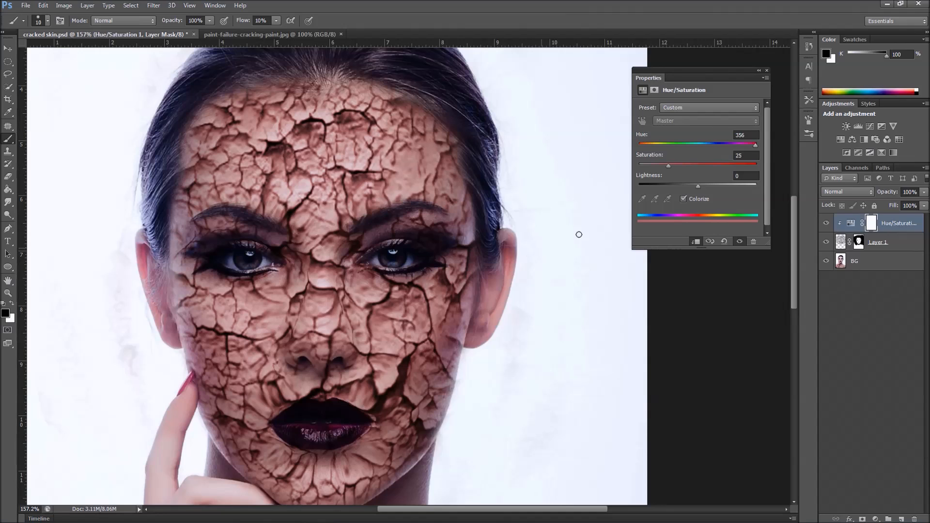
{"action": "scroll", "coordinate": [400, 230], "scroll_direction": "down", "scroll_amount": 1}
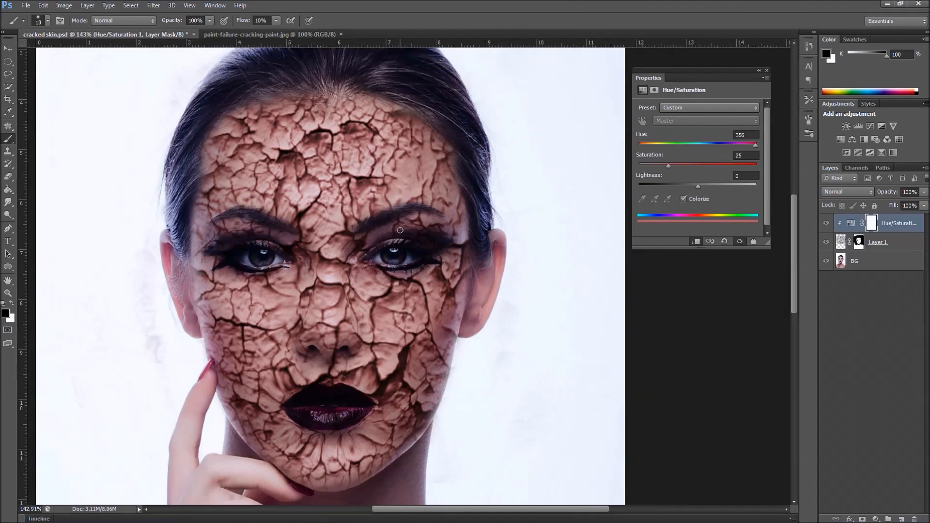
{"action": "left_click_drag", "start_coordinate": [754, 144], "coordinate": [641, 148]}
{"action": "mouse_move", "coordinate": [667, 163]}
{"action": "left_mouse_down"}
{"action": "mouse_move", "coordinate": [644, 164]}
{"action": "mouse_move", "coordinate": [657, 167]}
{"action": "left_mouse_up"}
{"action": "left_click", "coordinate": [767, 71]}
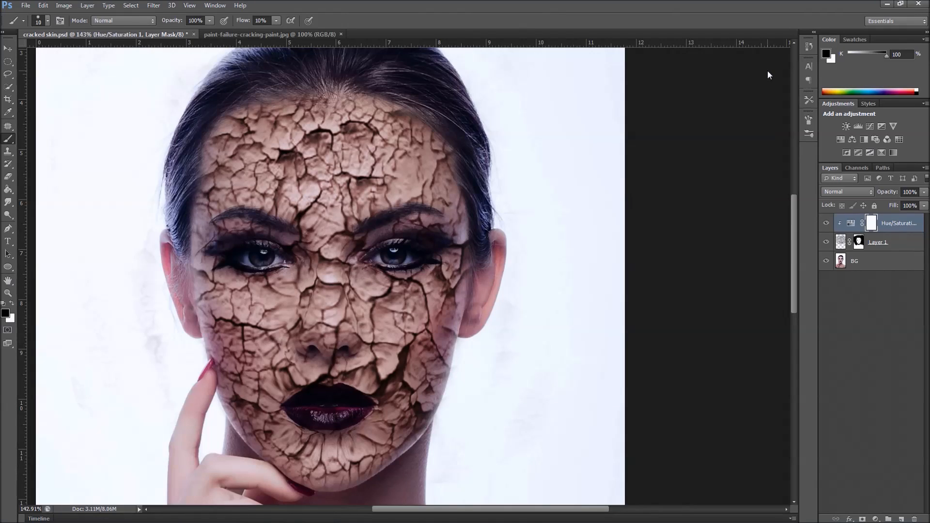
In Layer 1's blending options, split the Blend If highlight slider for This Layer to 120 / 181.
{"action": "left_click", "coordinate": [912, 247]}
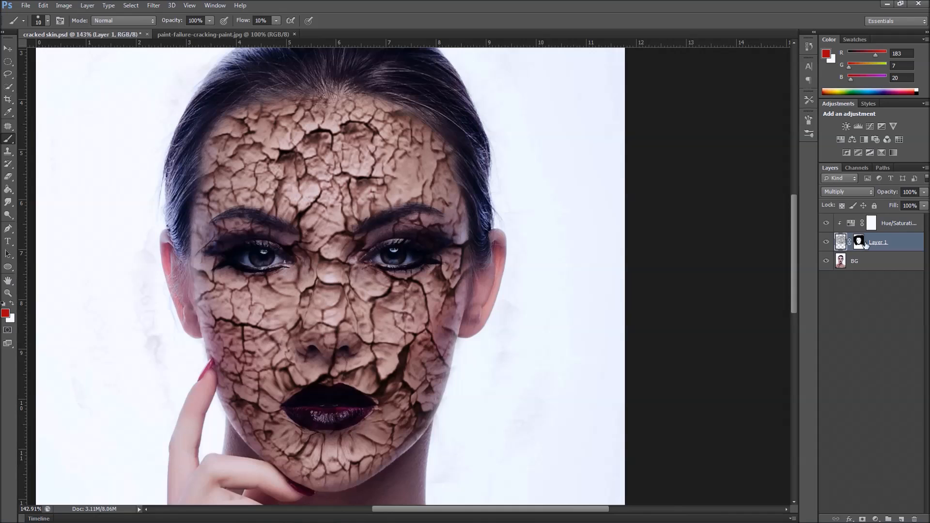
{"action": "double_click", "coordinate": [908, 246]}
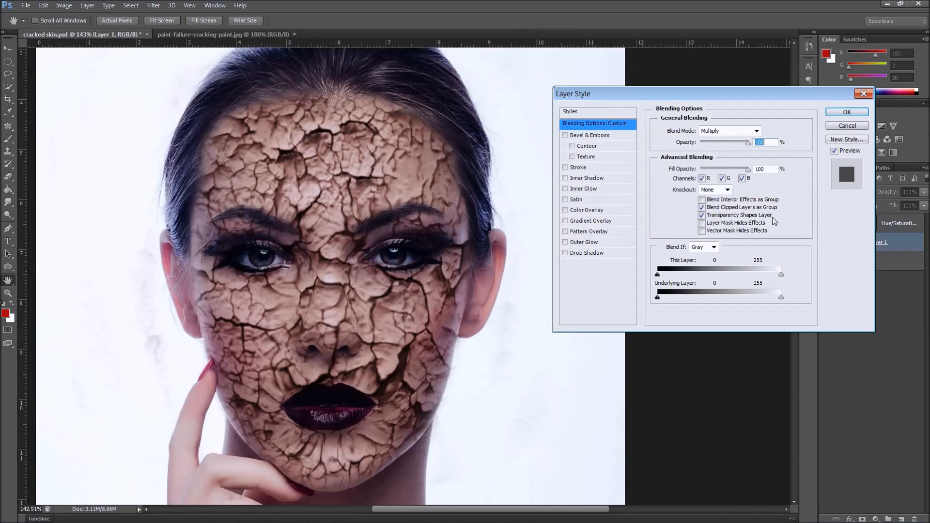
{"action": "left_click_drag", "start_coordinate": [660, 93], "coordinate": [614, 52]}
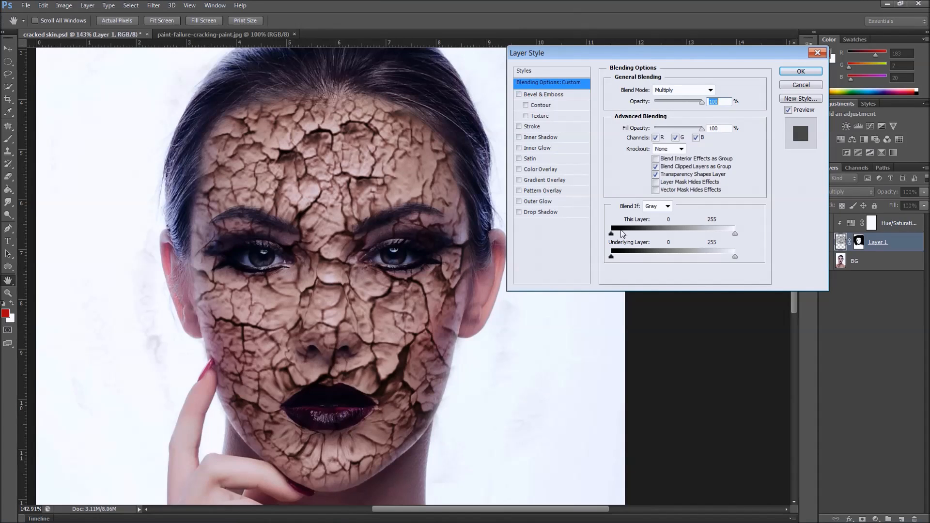
{"action": "mouse_move", "coordinate": [612, 236]}
{"action": "left_mouse_down"}
{"action": "mouse_move", "coordinate": [672, 236]}
{"action": "mouse_move", "coordinate": [609, 238]}
{"action": "mouse_move", "coordinate": [619, 232]}
{"action": "mouse_move", "coordinate": [642, 239]}
{"action": "mouse_move", "coordinate": [606, 241]}
{"action": "left_mouse_up"}
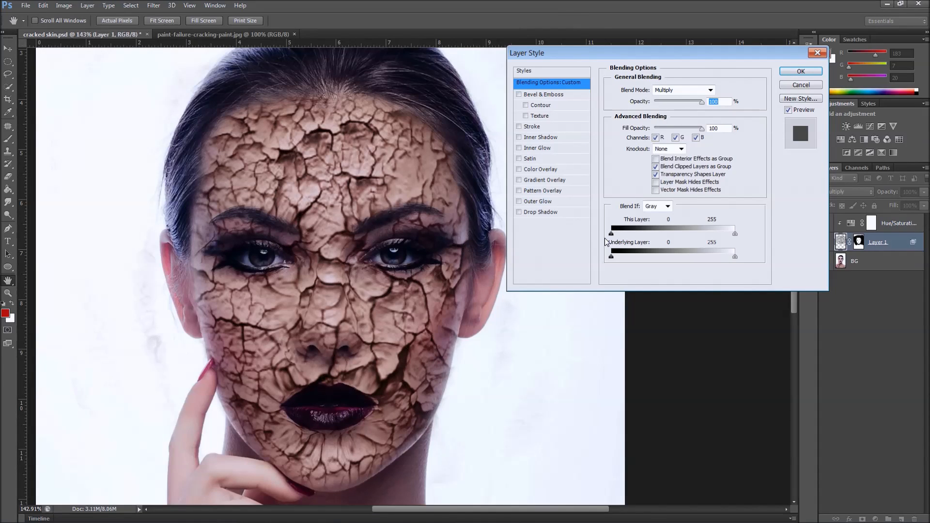
{"action": "key", "text": "alt"}
{"action": "mouse_move", "coordinate": [613, 238]}
{"action": "left_mouse_down"}
{"action": "mouse_move", "coordinate": [639, 237]}
{"action": "mouse_move", "coordinate": [612, 237]}
{"action": "left_mouse_up"}
{"action": "key", "text": "alt"}
{"action": "left_click_drag", "start_coordinate": [736, 240], "coordinate": [661, 240]}
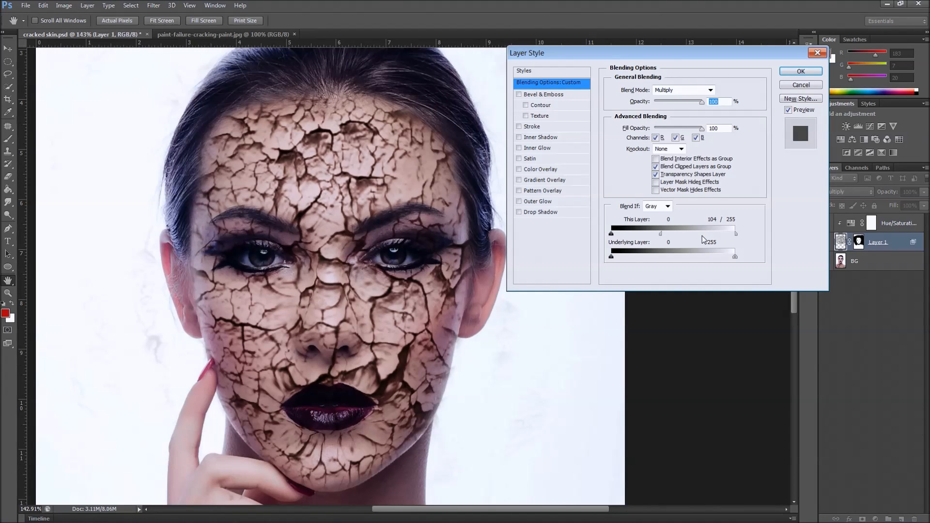
{"action": "left_click_drag", "start_coordinate": [736, 234], "coordinate": [701, 239]}
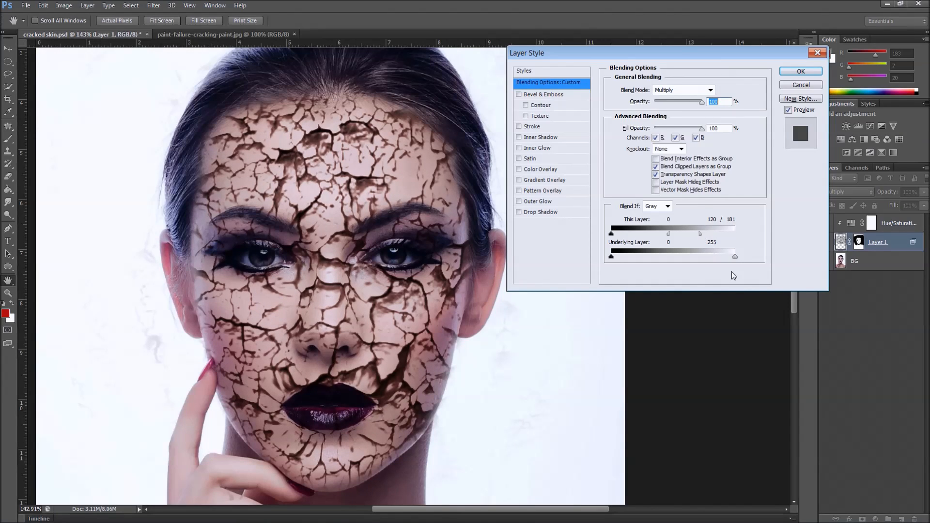
Set Layer 1's Blend If highlights to 230 / 255 for Underlying Layer and 89 / 159 for This Layer, and apply the blending options.
{"action": "key", "text": "alt"}
{"action": "mouse_move", "coordinate": [736, 258]}
{"action": "left_mouse_down"}
{"action": "mouse_move", "coordinate": [705, 261]}
{"action": "mouse_move", "coordinate": [724, 261]}
{"action": "left_mouse_up"}
{"action": "left_click_drag", "start_coordinate": [670, 236], "coordinate": [656, 239]}
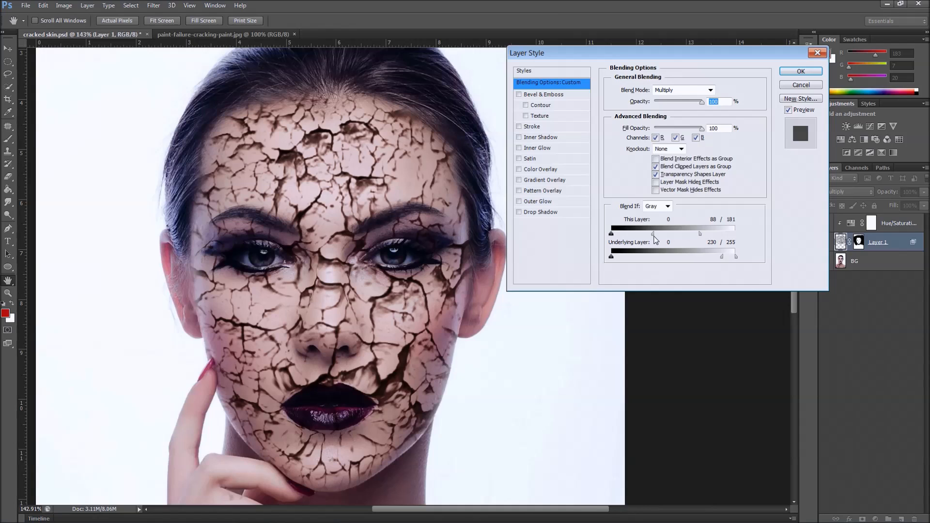
{"action": "left_click_drag", "start_coordinate": [655, 239], "coordinate": [690, 239]}
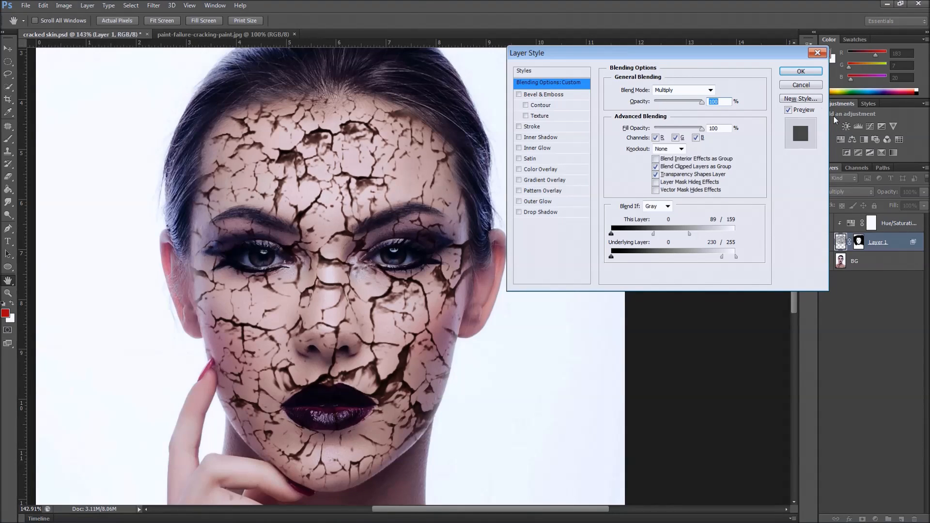
{"action": "left_click", "coordinate": [800, 76]}
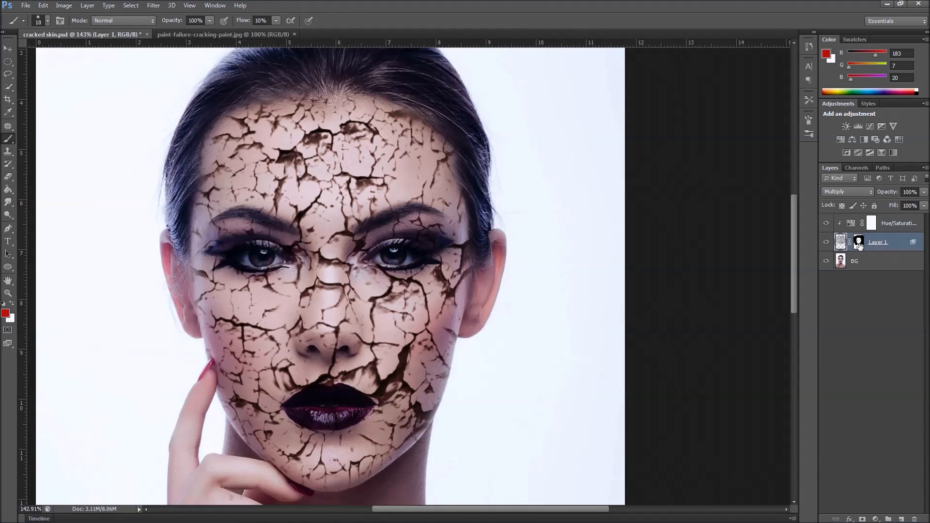
Fade the dark crack patches on the forehead in Layer 1's mask with a size 20 black brush, raising the flow to 15%.
{"action": "left_click", "coordinate": [859, 244]}
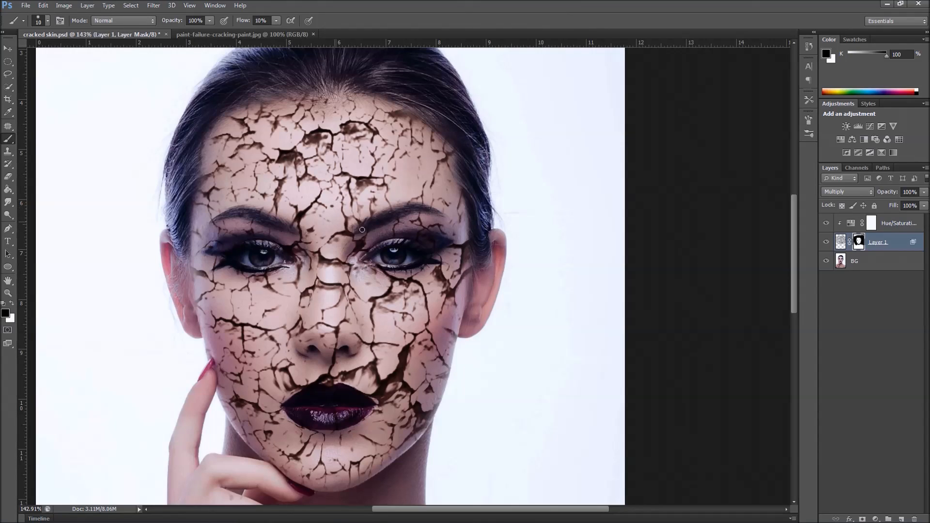
{"action": "scroll", "coordinate": [280, 292], "scroll_direction": "up", "scroll_amount": 3}
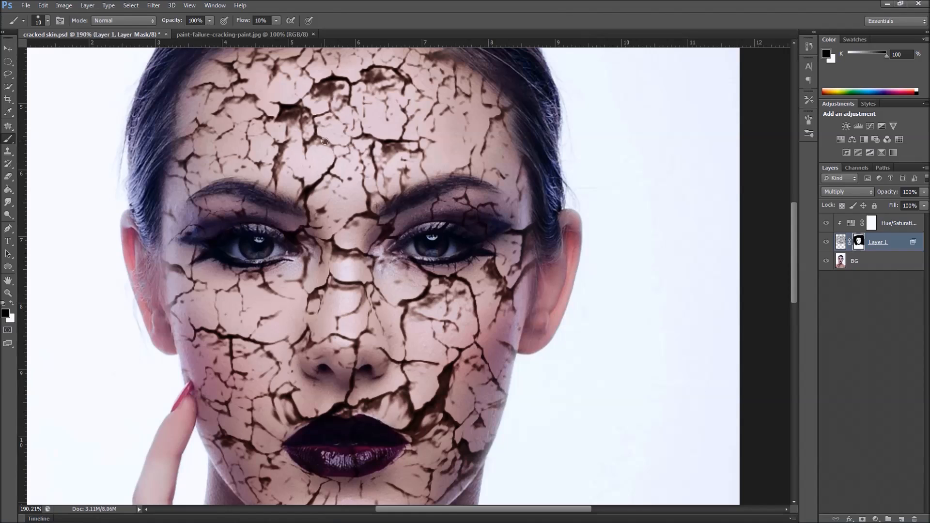
{"action": "left_click_drag", "start_coordinate": [320, 136], "coordinate": [309, 223]}
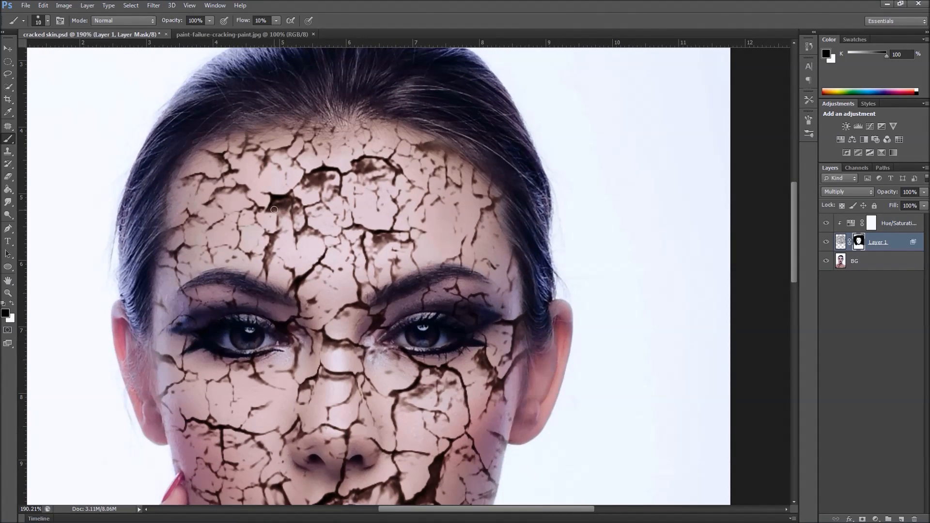
{"action": "left_click_drag", "start_coordinate": [243, 22], "coordinate": [245, 22]}
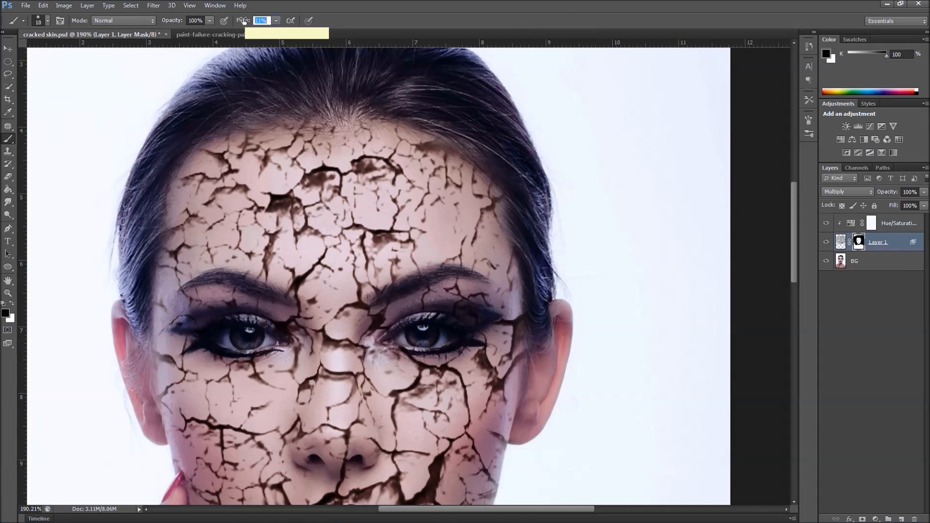
{"action": "key", "text": "Return"}
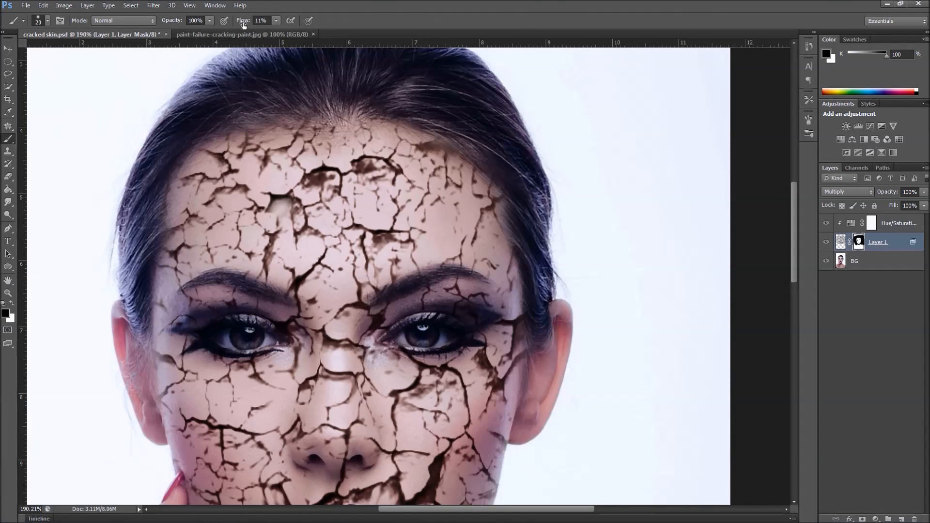
{"action": "left_click_drag", "start_coordinate": [243, 23], "coordinate": [245, 22]}
{"action": "mouse_move", "coordinate": [276, 209]}
{"action": "left_mouse_down"}
{"action": "mouse_move", "coordinate": [289, 204]}
{"action": "mouse_move", "coordinate": [272, 216]}
{"action": "left_mouse_up"}
{"action": "key", "text": "ctrl+0"}
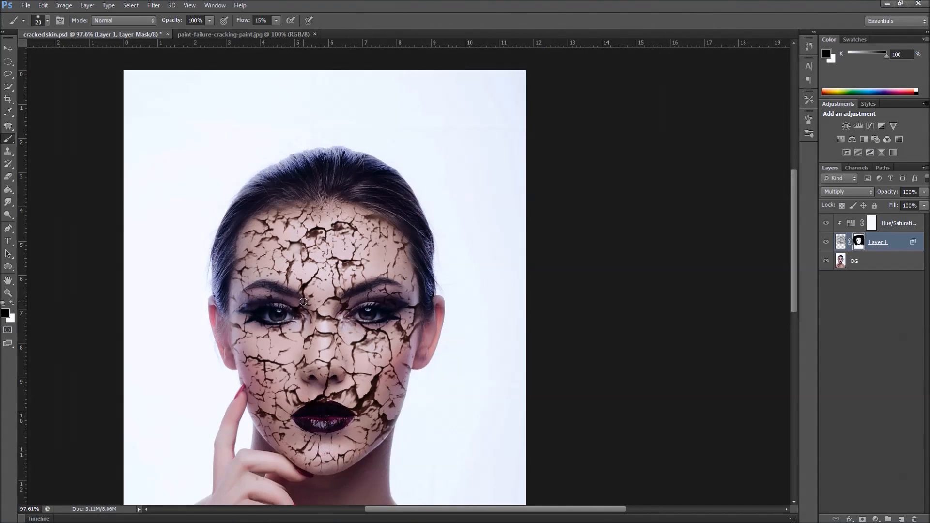
{"action": "scroll", "coordinate": [303, 301], "scroll_direction": "up", "scroll_amount": 4}
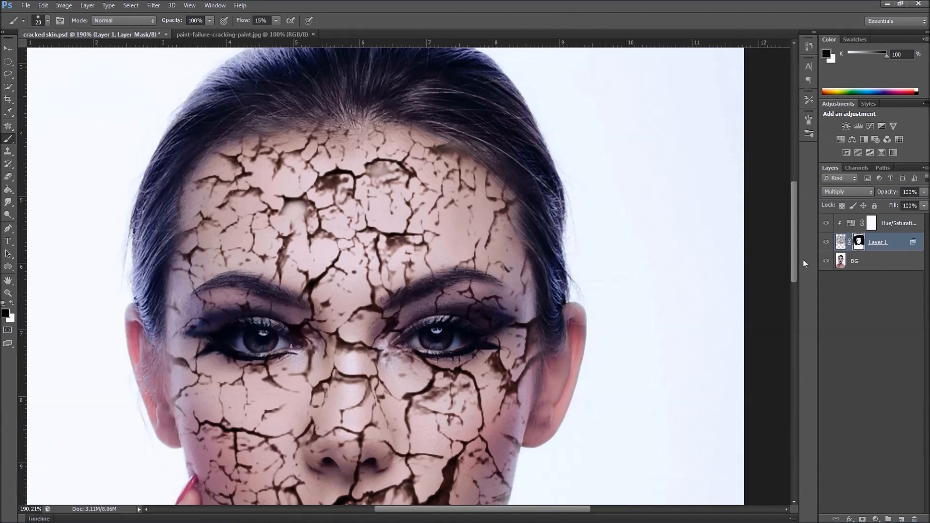
Try masking out more of the dark crack patches across the upper forehead on Layer 1's mask.
{"action": "left_click", "coordinate": [857, 246]}
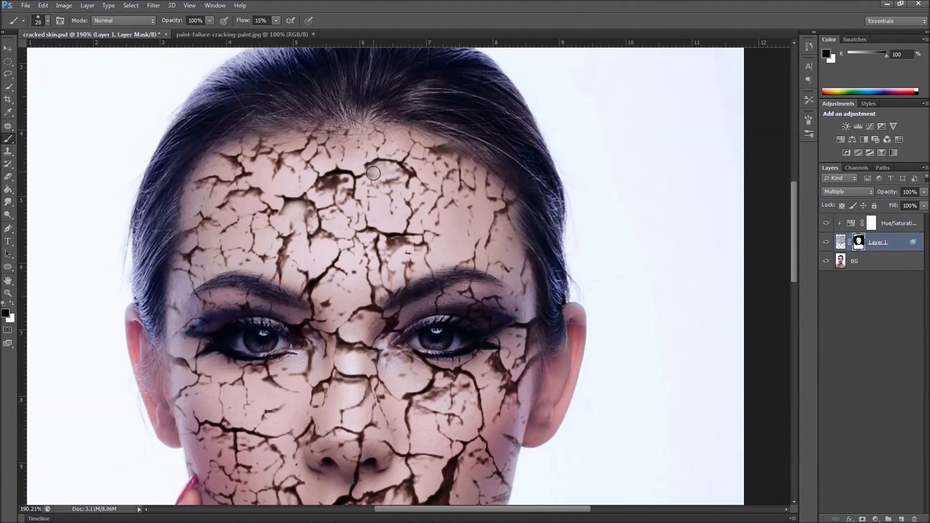
{"action": "mouse_move", "coordinate": [395, 172]}
{"action": "left_mouse_down"}
{"action": "mouse_move", "coordinate": [371, 178]}
{"action": "mouse_move", "coordinate": [390, 169]}
{"action": "mouse_move", "coordinate": [381, 174]}
{"action": "left_mouse_up"}
{"action": "left_click_drag", "start_coordinate": [299, 215], "coordinate": [292, 214]}
{"action": "scroll", "coordinate": [350, 318], "scroll_direction": "down", "scroll_amount": 2}
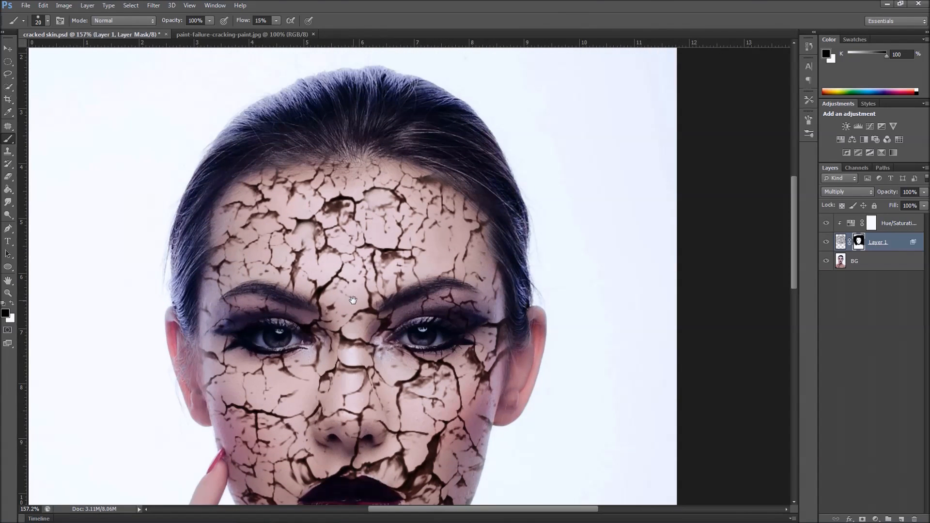
{"action": "mouse_move", "coordinate": [335, 209]}
{"action": "left_mouse_down"}
{"action": "mouse_move", "coordinate": [346, 206]}
{"action": "mouse_move", "coordinate": [327, 217]}
{"action": "mouse_move", "coordinate": [345, 208]}
{"action": "left_mouse_up"}
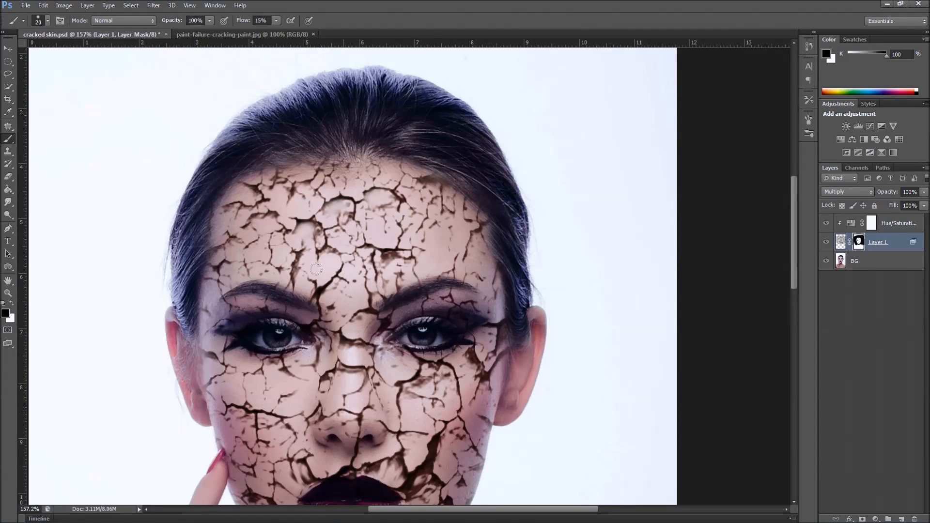
Undo the last brush strokes on the forehead area of Layer 1's mask.
{"action": "key", "text": "ctrl+z"}
{"action": "key", "text": "ctrl+alt+z"}
{"action": "key", "text": "ctrl+alt+z"}
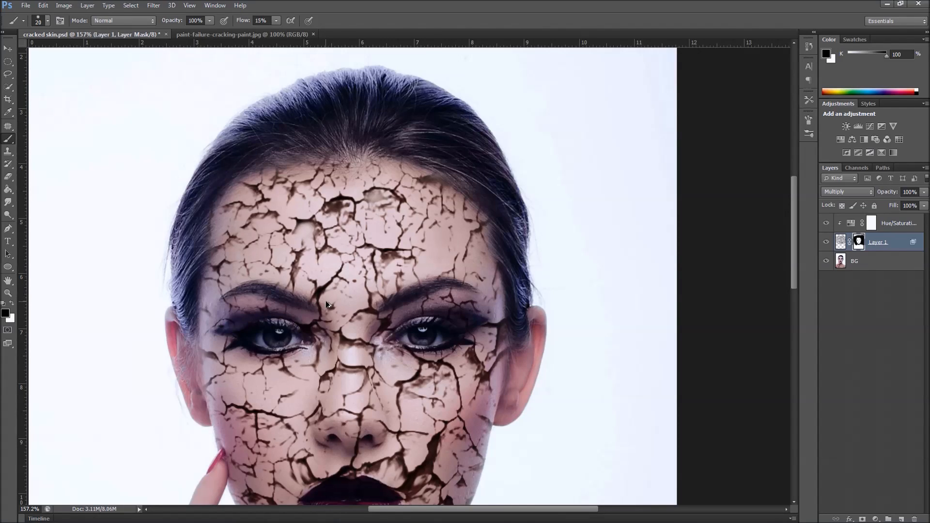
{"action": "key", "text": "ctrl+alt+z"}
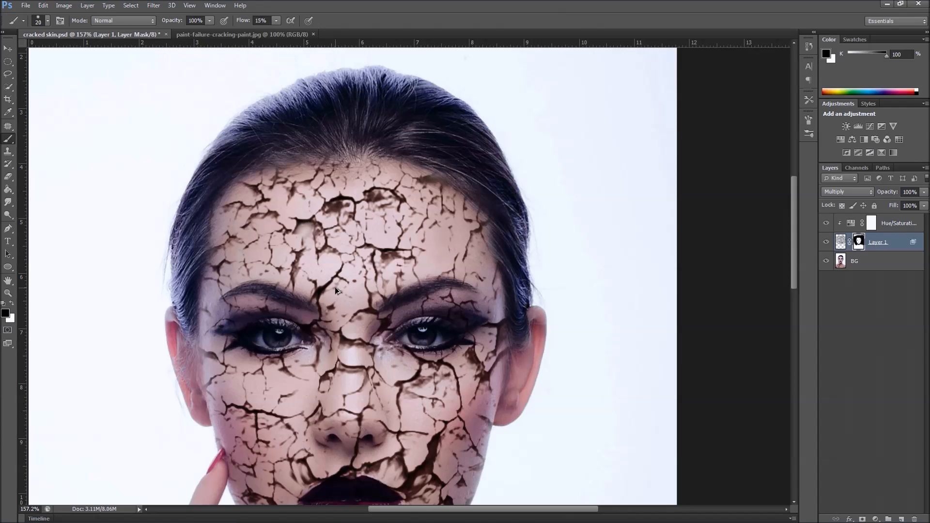
Fade the dark patch high on the forehead and the smudges beside and above the mouth in Layer 1's mask.
{"action": "left_click_drag", "start_coordinate": [379, 205], "coordinate": [377, 197]}
{"action": "left_click_drag", "start_coordinate": [386, 386], "coordinate": [362, 290]}
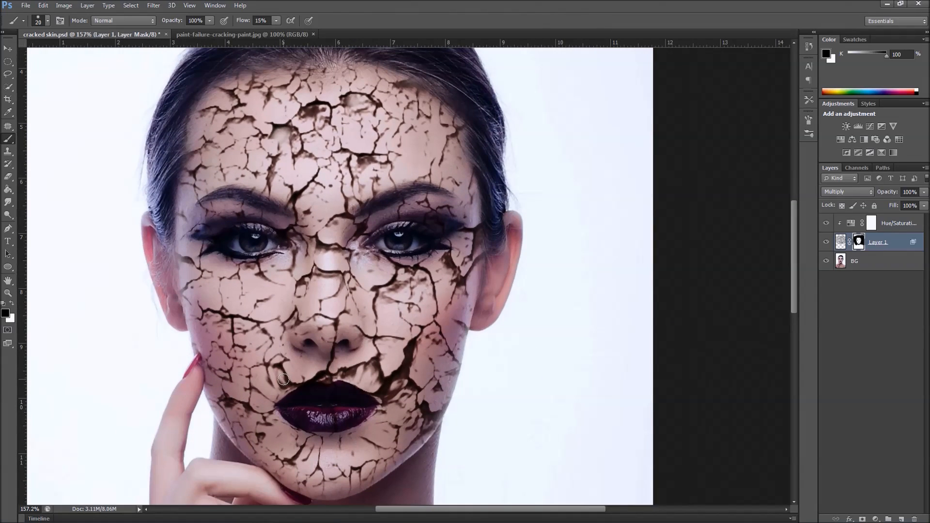
{"action": "mouse_move", "coordinate": [278, 382]}
{"action": "left_mouse_down"}
{"action": "mouse_move", "coordinate": [284, 387]}
{"action": "mouse_move", "coordinate": [276, 380]}
{"action": "left_mouse_up"}
{"action": "mouse_move", "coordinate": [364, 382]}
{"action": "left_mouse_down"}
{"action": "mouse_move", "coordinate": [373, 385]}
{"action": "mouse_move", "coordinate": [344, 378]}
{"action": "mouse_move", "coordinate": [371, 373]}
{"action": "left_mouse_up"}
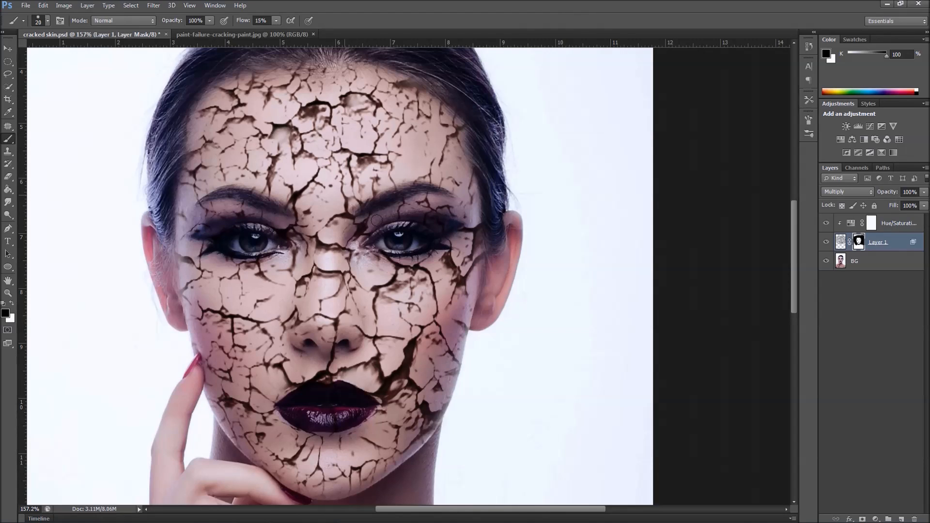
{"action": "scroll", "coordinate": [391, 325], "scroll_direction": "down", "scroll_amount": 1}
{"action": "scroll", "coordinate": [391, 325], "scroll_direction": "down", "scroll_amount": 2}
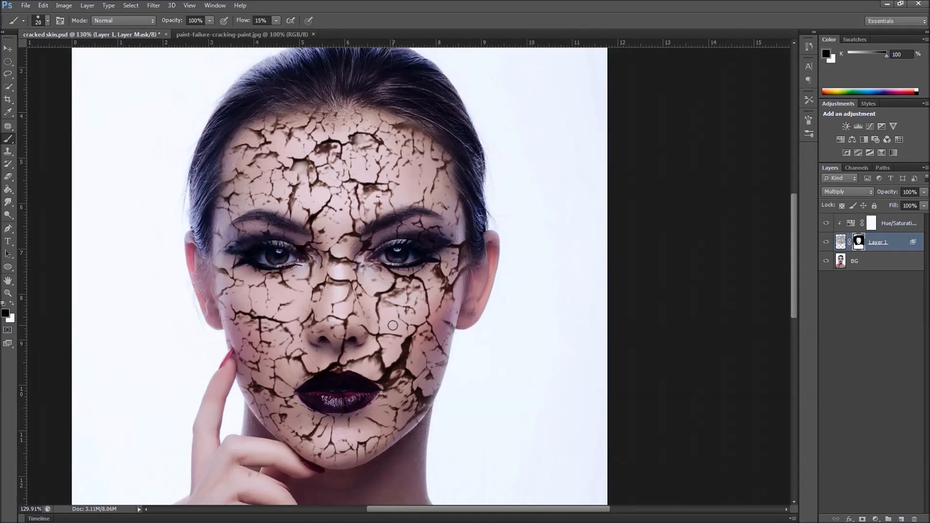
{"action": "scroll", "coordinate": [391, 322], "scroll_direction": "up", "scroll_amount": 1}
{"action": "scroll", "coordinate": [391, 322], "scroll_direction": "down", "scroll_amount": 1}
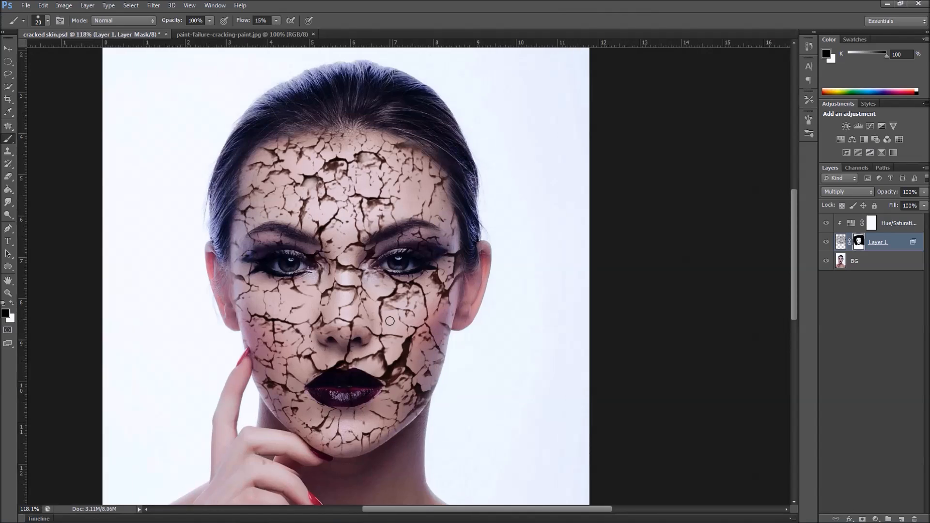
{"action": "scroll", "coordinate": [391, 322], "scroll_direction": "up", "scroll_amount": 2}
{"action": "mouse_move", "coordinate": [462, 245]}
{"action": "left_mouse_down"}
{"action": "mouse_move", "coordinate": [458, 268]}
{"action": "mouse_move", "coordinate": [455, 255]}
{"action": "left_mouse_up"}
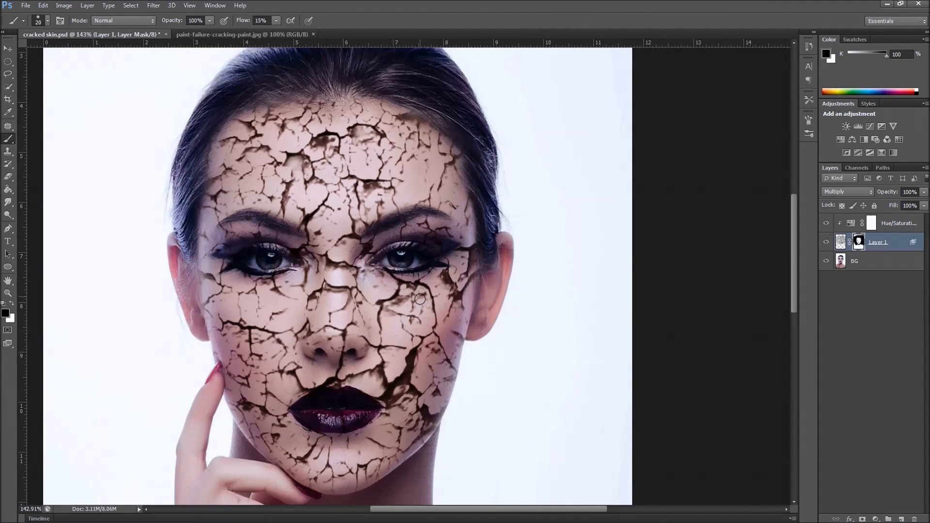
Duplicate Layer 1 above the Hue/Saturation 1 adjustment and clip that adjustment to the original Layer 1 again.
{"action": "left_click", "coordinate": [899, 247]}
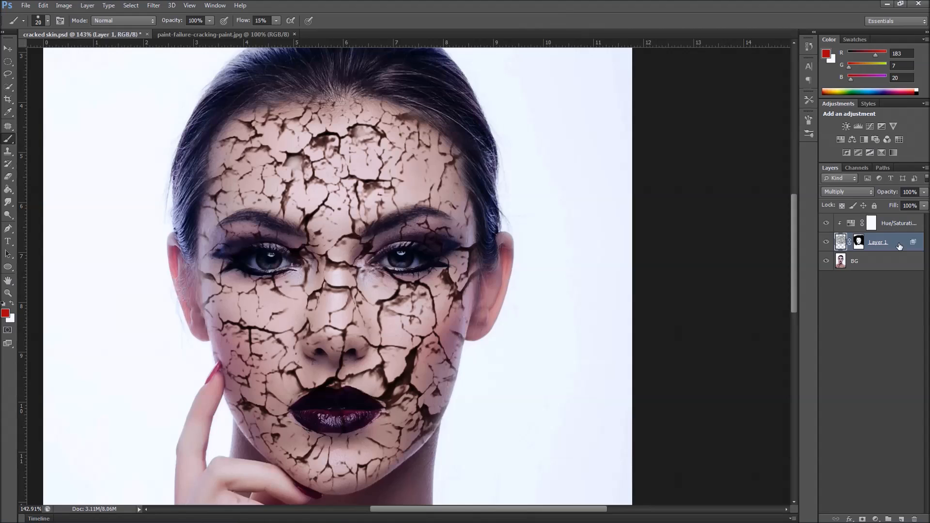
{"action": "left_click_drag", "start_coordinate": [899, 246], "coordinate": [904, 520]}
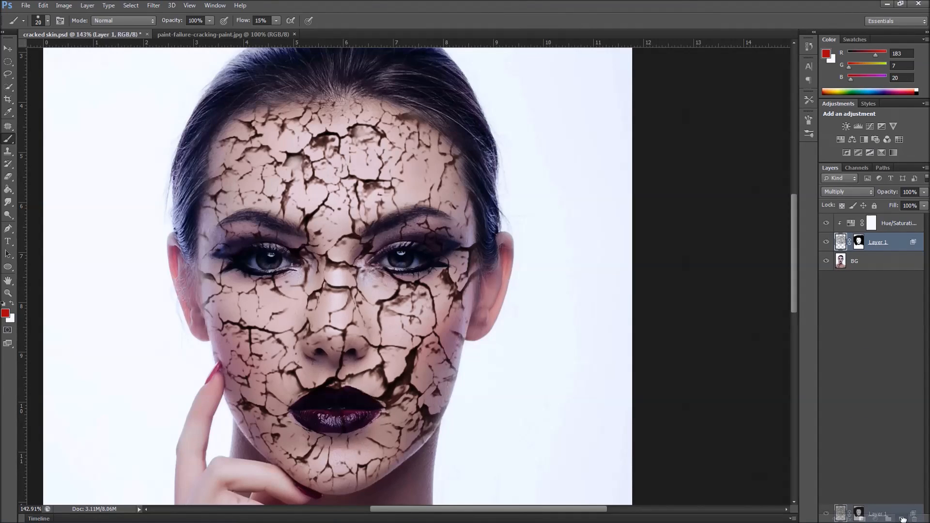
{"action": "left_click_drag", "start_coordinate": [903, 519], "coordinate": [903, 519]}
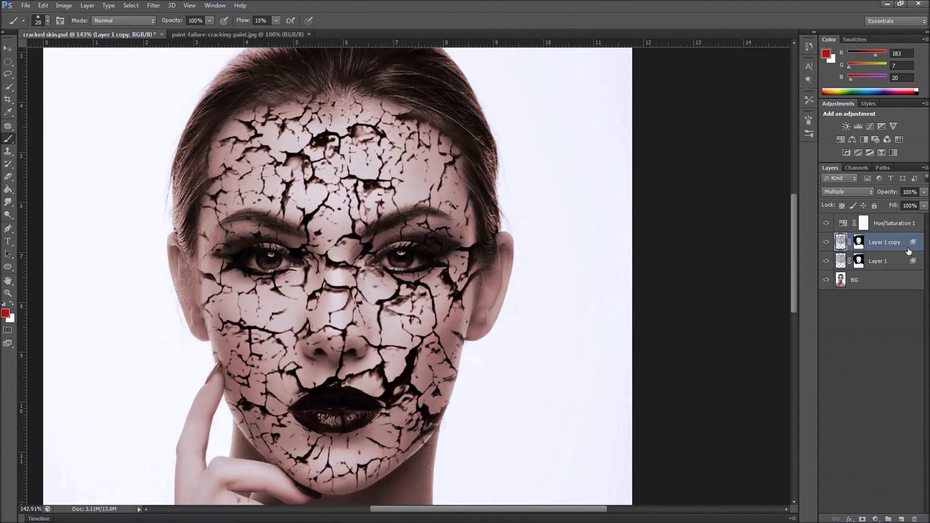
{"action": "left_click_drag", "start_coordinate": [908, 248], "coordinate": [906, 219]}
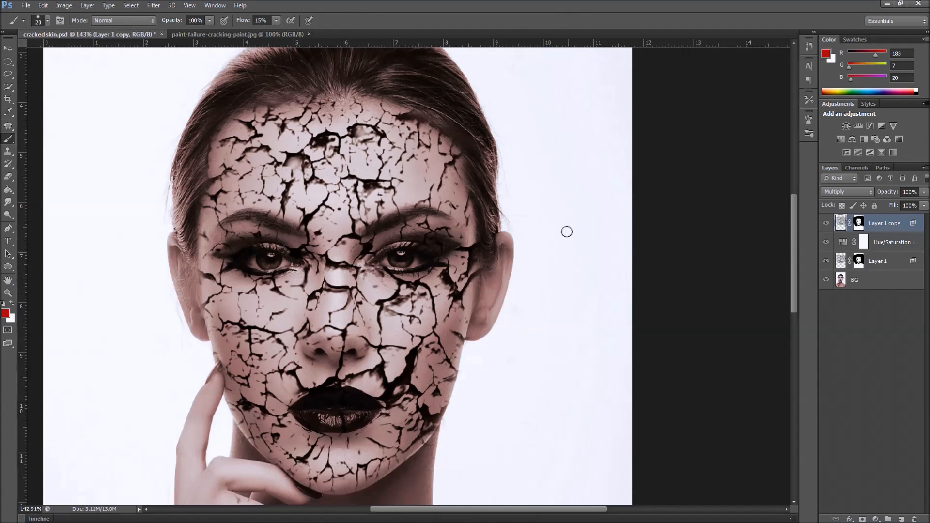
{"action": "left_click", "coordinate": [900, 246]}
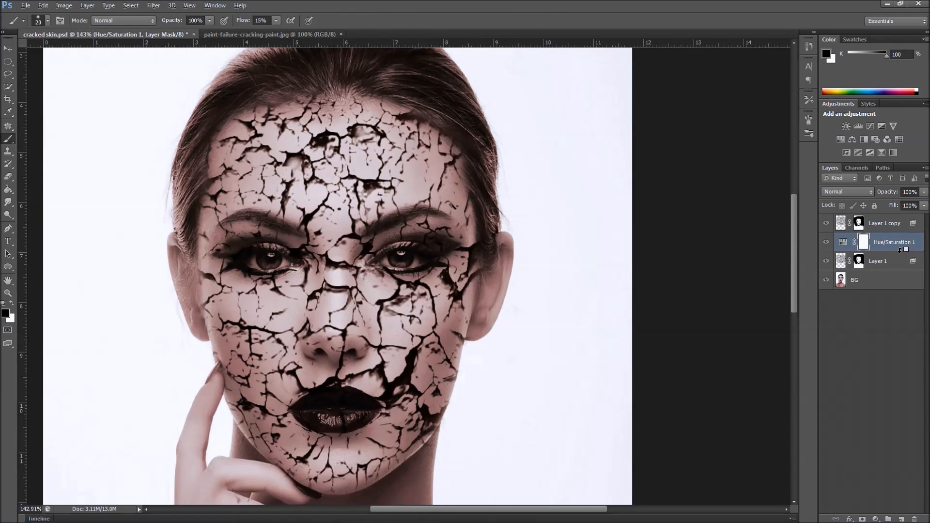
{"action": "left_click", "coordinate": [900, 250], "text": "alt"}
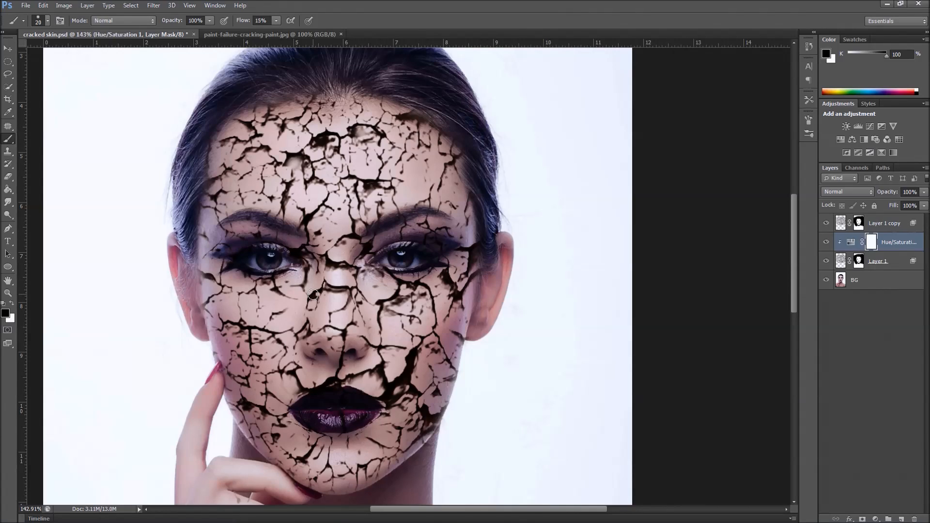
Set Layer 1 copy to Normal blending and reset its Blend If range for This Layer and Underlying Layer to 0–255.
{"action": "left_click", "coordinate": [905, 224]}
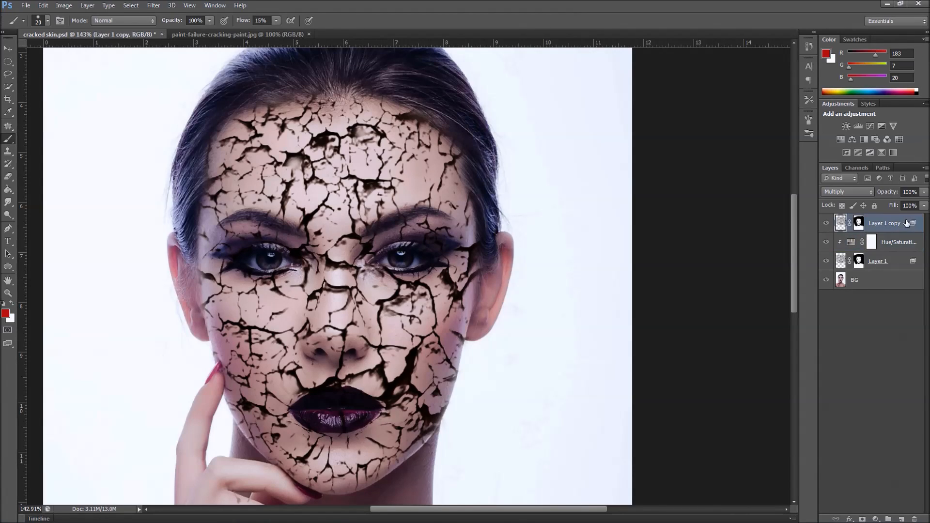
{"action": "left_click", "coordinate": [844, 191]}
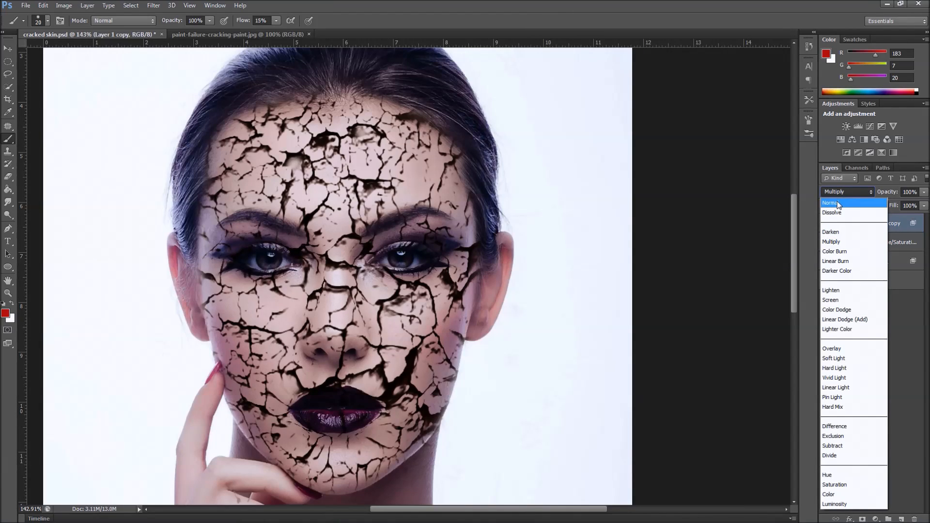
{"action": "left_click", "coordinate": [838, 204]}
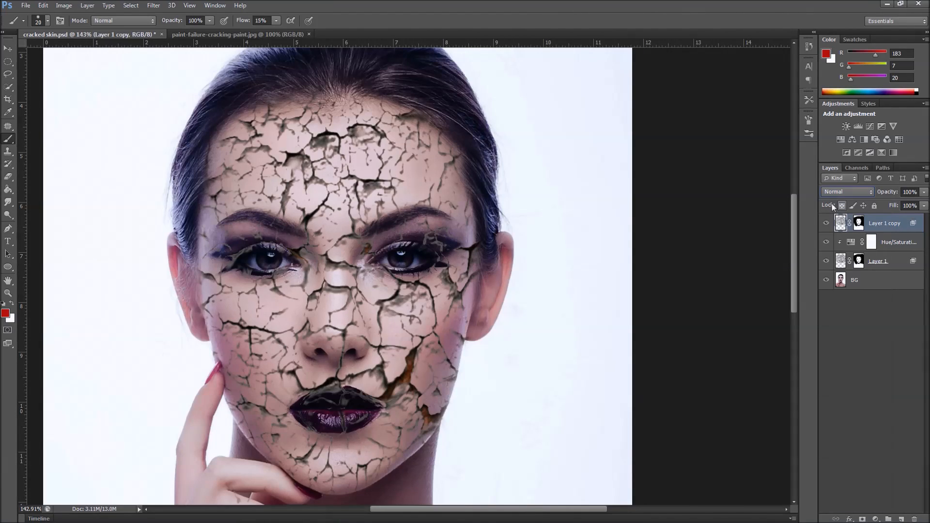
{"action": "double_click", "coordinate": [908, 228]}
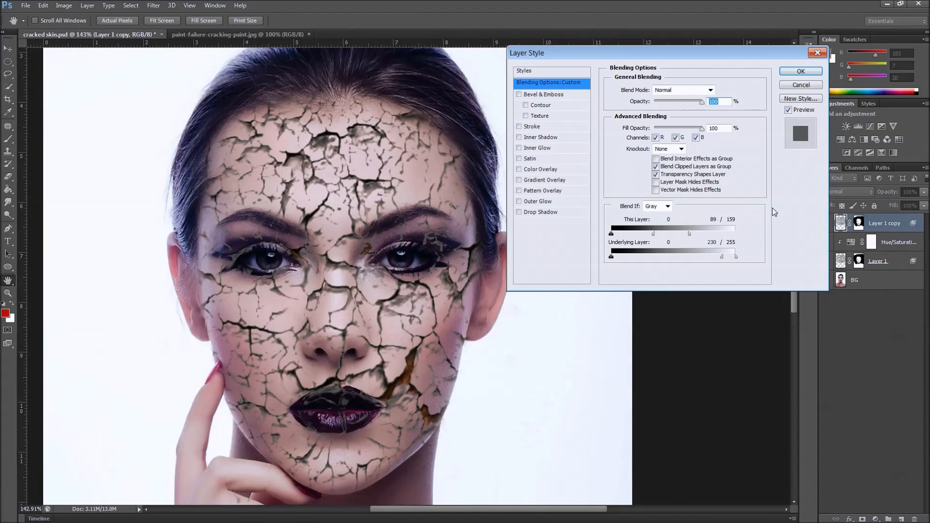
{"action": "left_click_drag", "start_coordinate": [690, 234], "coordinate": [736, 233]}
{"action": "left_click_drag", "start_coordinate": [654, 233], "coordinate": [766, 264]}
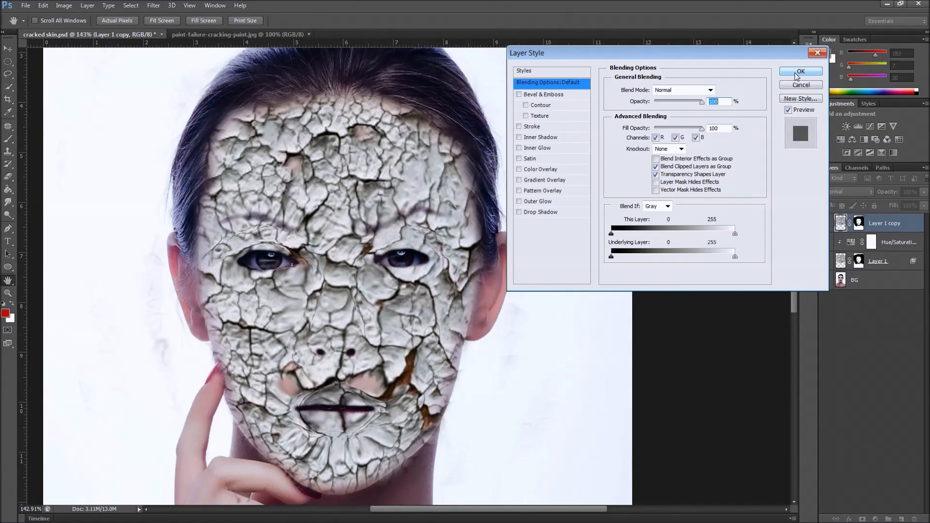
{"action": "left_click", "coordinate": [795, 73]}
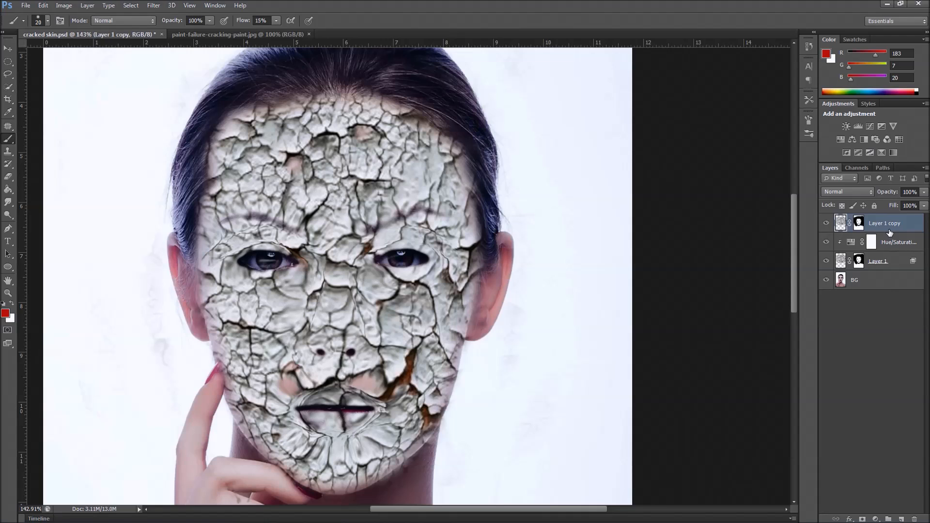
Invert the crack texture on Layer 1 copy and set its blend mode to Screen, trying Darker Color for comparison.
{"action": "key", "text": "ctrl+i"}
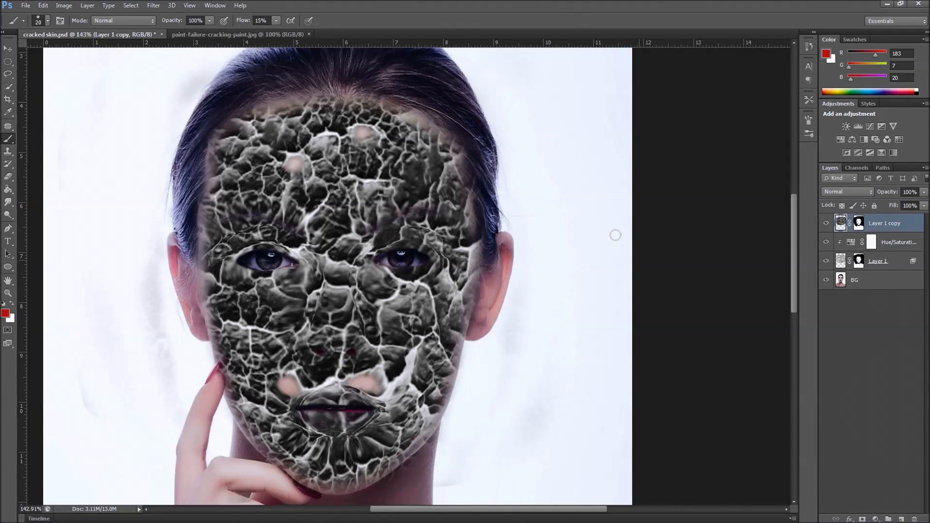
{"action": "left_click", "coordinate": [834, 193]}
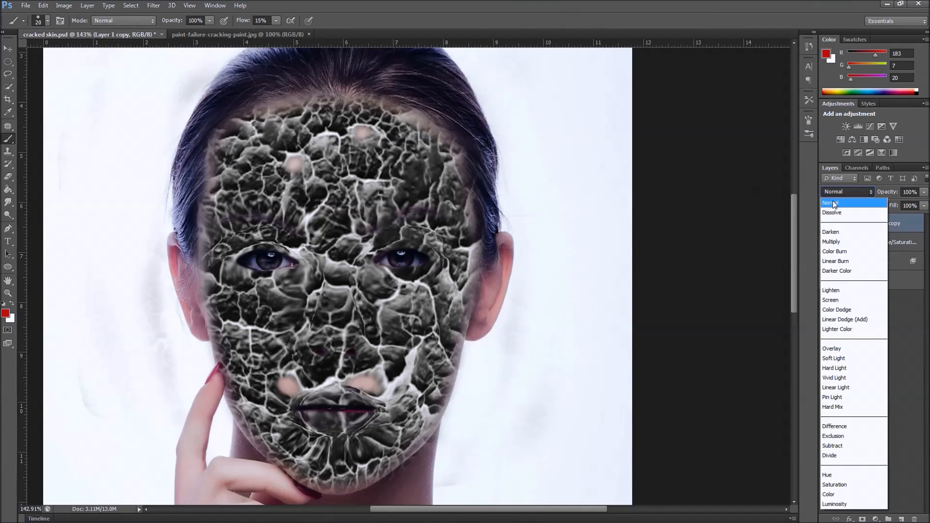
{"action": "left_click", "coordinate": [852, 301]}
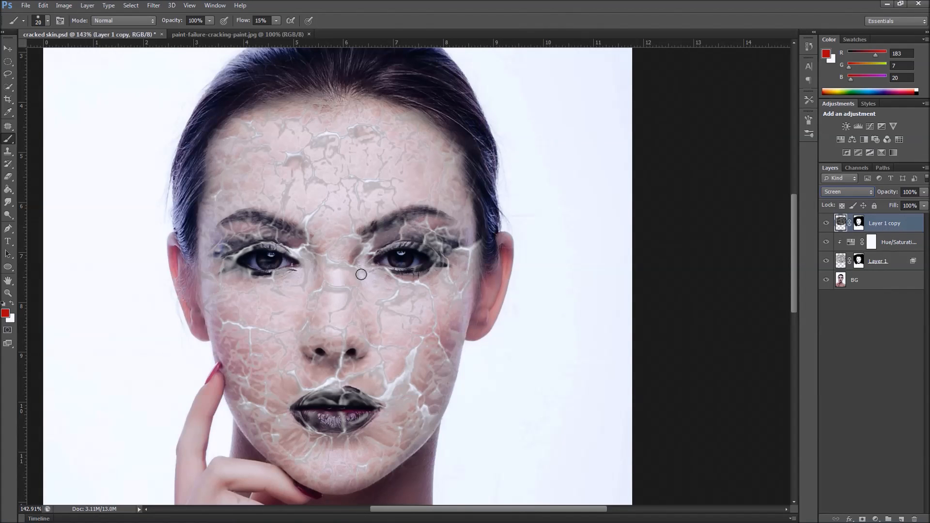
{"action": "key", "text": "Up"}
{"action": "key", "text": "Up"}
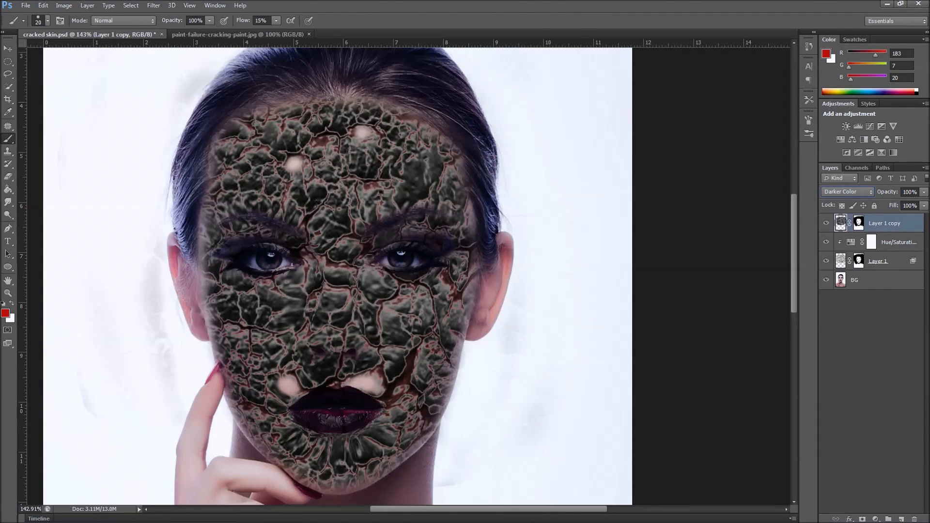
{"action": "key", "text": "Down"}
{"action": "key", "text": "Down"}
Offset the inverted Layer 1 copy slightly with the Move tool so its light crack edges sit beside the dark cracks.
{"action": "scroll", "coordinate": [410, 273], "scroll_direction": "up", "scroll_amount": 3}
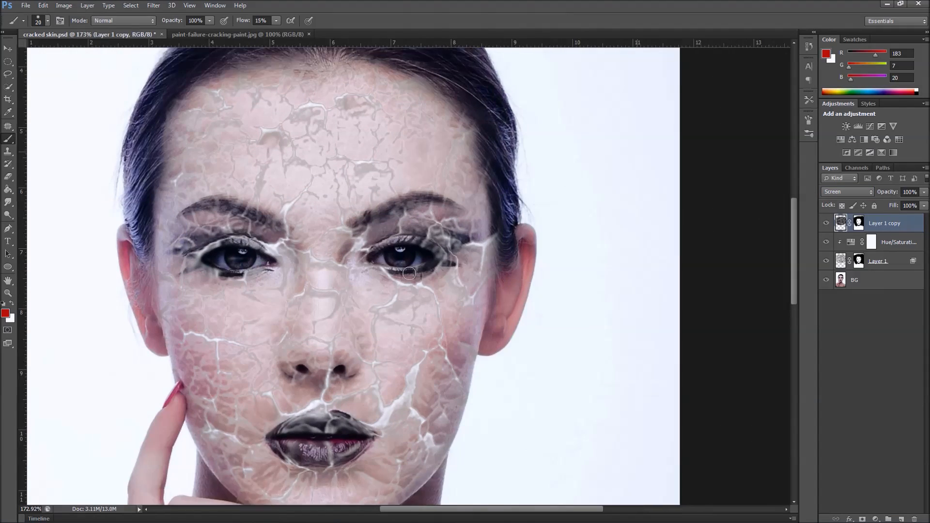
{"action": "scroll", "coordinate": [409, 273], "scroll_direction": "down", "scroll_amount": 2}
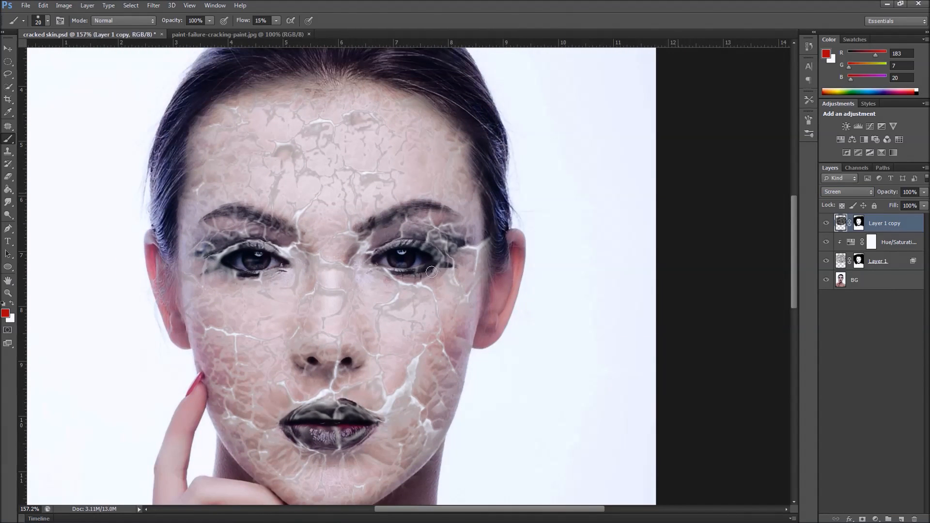
{"action": "scroll", "coordinate": [336, 274], "scroll_direction": "up", "scroll_amount": 1}
{"action": "scroll", "coordinate": [353, 278], "scroll_direction": "down", "scroll_amount": 2}
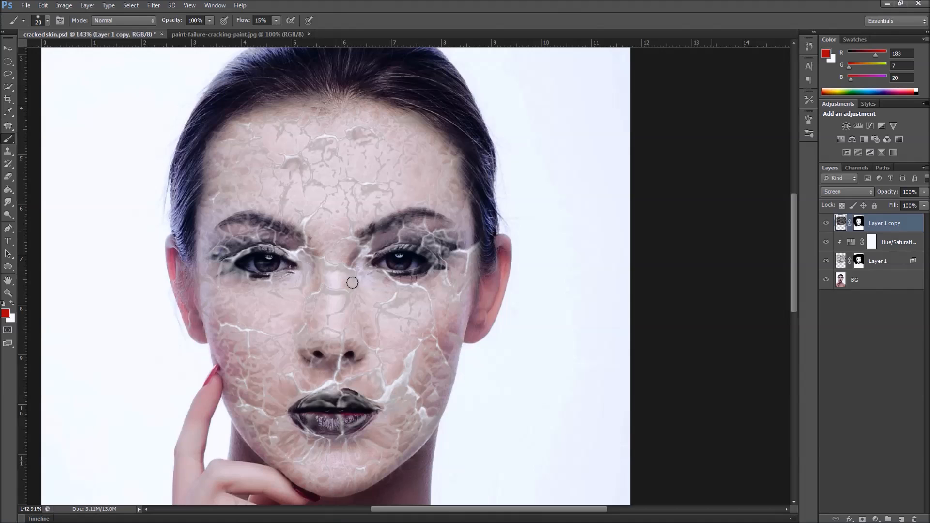
{"action": "scroll", "coordinate": [352, 283], "scroll_direction": "up", "scroll_amount": 3}
{"action": "scroll", "coordinate": [353, 282], "scroll_direction": "down", "scroll_amount": 1}
{"action": "scroll", "coordinate": [352, 283], "scroll_direction": "down", "scroll_amount": 1}
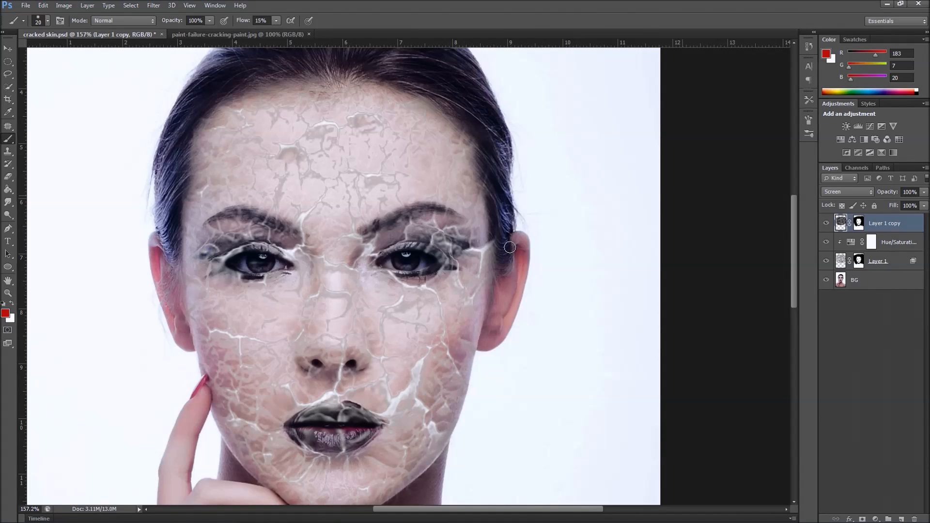
{"action": "left_click", "coordinate": [8, 48]}
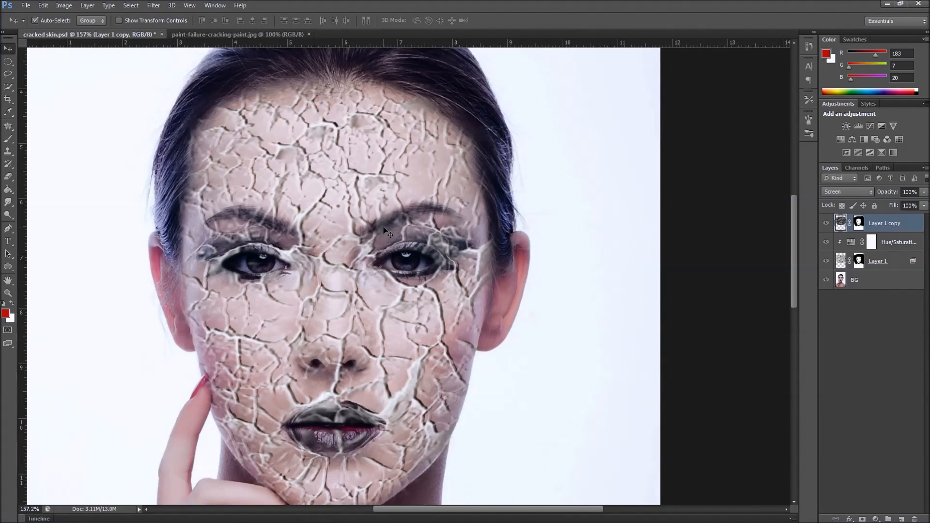
Split Layer 1 copy's Blend If sliders: This Layer highlights 79/255, Underlying Layer highlights 108/255 and shadows from 0 to slightly above 155.
{"action": "double_click", "coordinate": [915, 225]}
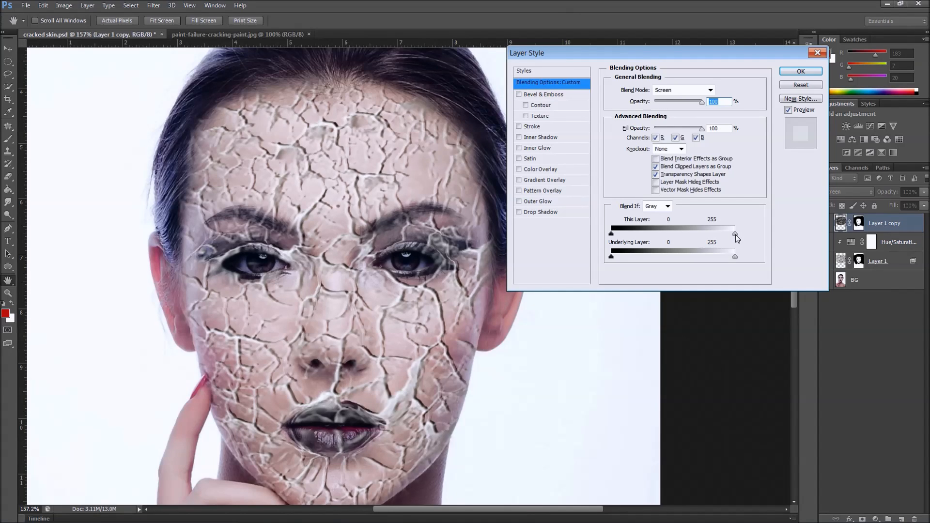
{"action": "left_click_drag", "start_coordinate": [734, 234], "coordinate": [652, 245]}
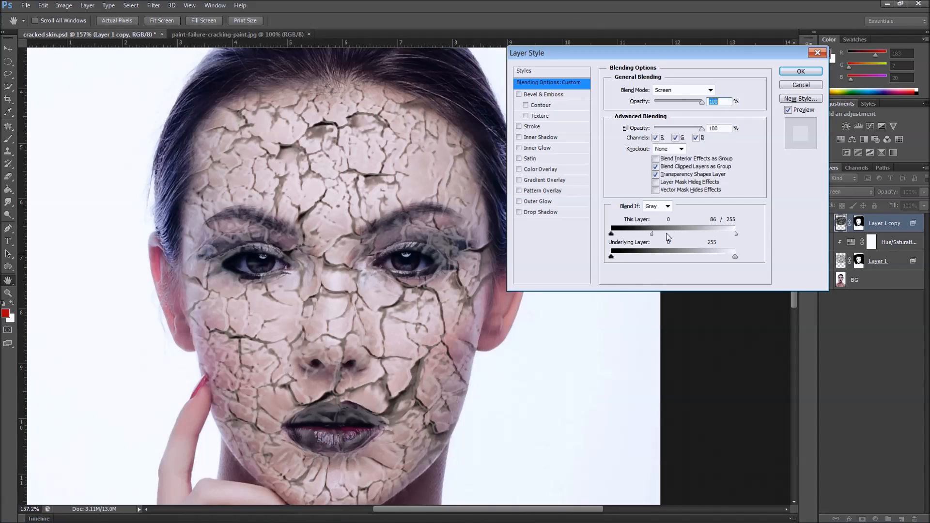
{"action": "left_click_drag", "start_coordinate": [651, 234], "coordinate": [663, 235]}
{"action": "left_click_drag", "start_coordinate": [707, 262], "coordinate": [694, 262]}
{"action": "left_click_drag", "start_coordinate": [615, 257], "coordinate": [665, 260]}
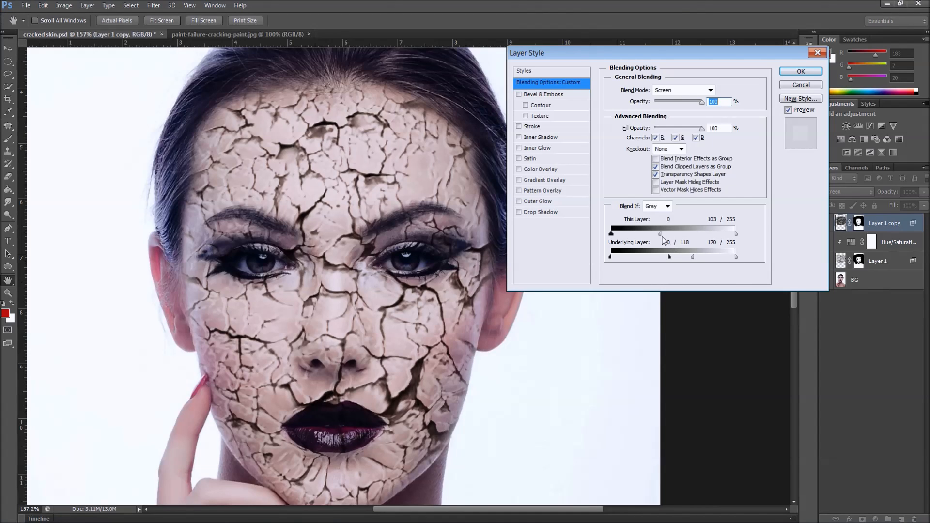
{"action": "left_click_drag", "start_coordinate": [662, 236], "coordinate": [650, 238]}
{"action": "left_click_drag", "start_coordinate": [668, 257], "coordinate": [685, 256]}
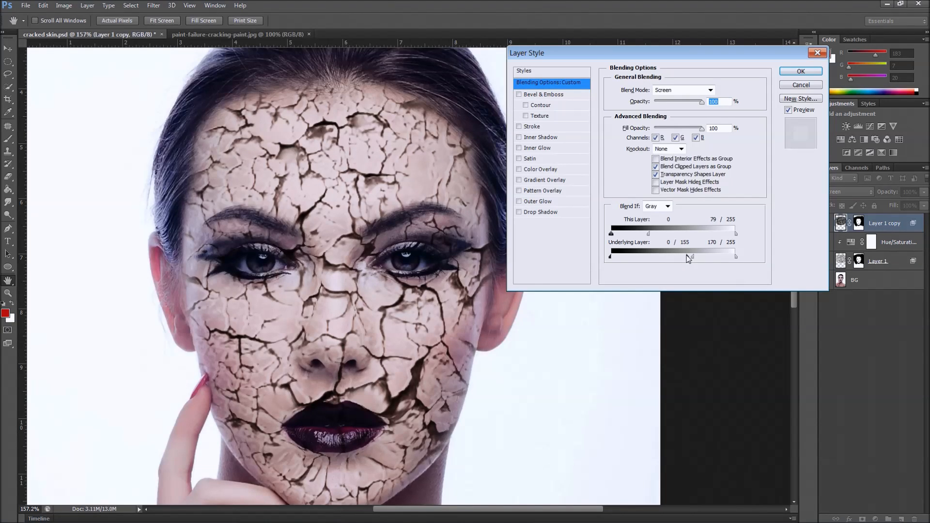
{"action": "left_click_drag", "start_coordinate": [693, 260], "coordinate": [666, 266]}
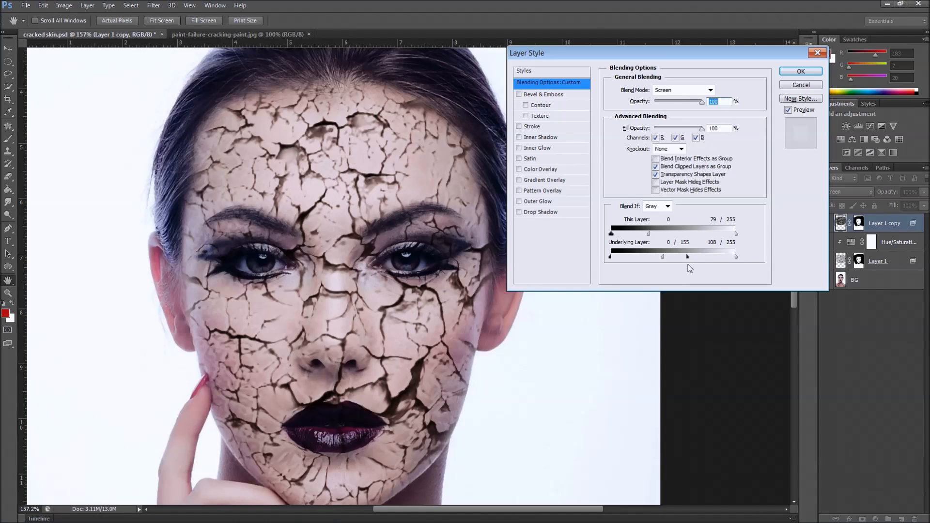
{"action": "left_click_drag", "start_coordinate": [688, 257], "coordinate": [696, 259]}
{"action": "left_click", "coordinate": [797, 73]}
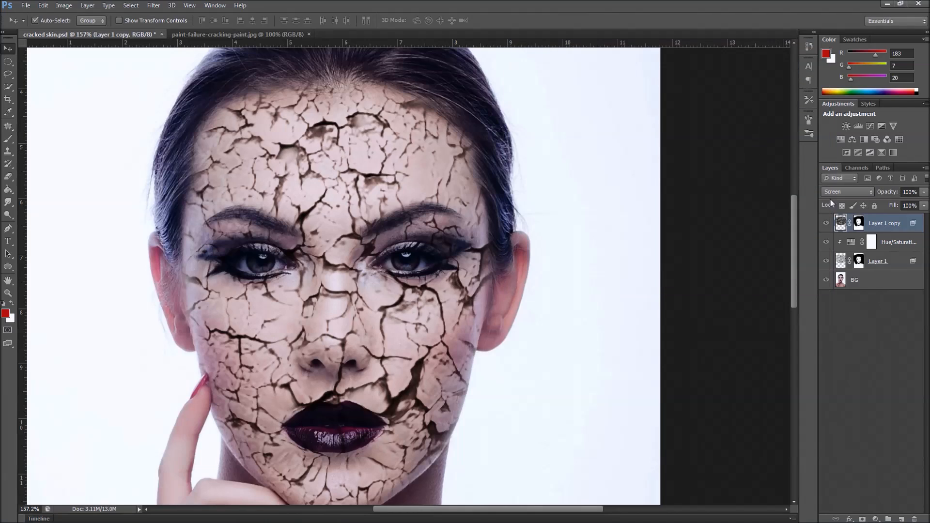
Adjust the colorized Hue/Saturation tint clipped to Layer 1 to a hue of about 6 and a saturation of 30.
{"action": "double_click", "coordinate": [853, 244]}
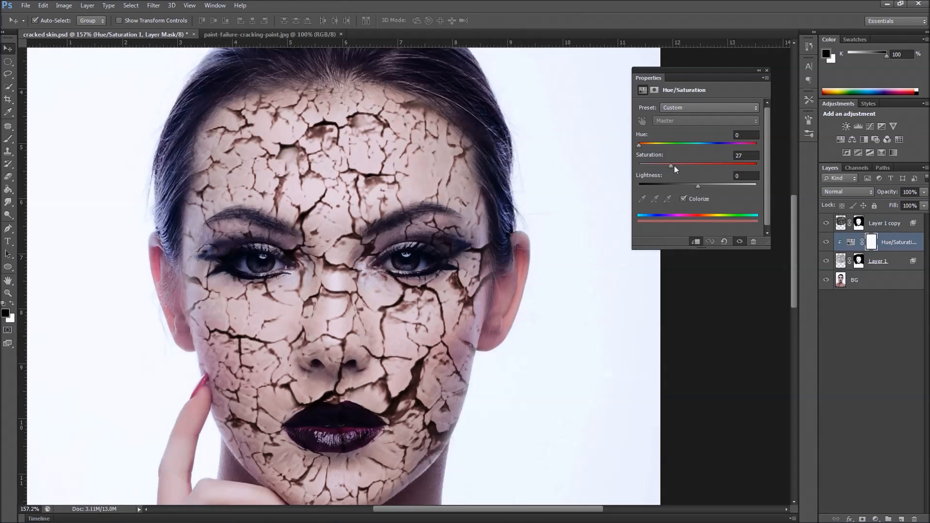
{"action": "left_click_drag", "start_coordinate": [674, 166], "coordinate": [725, 166]}
{"action": "left_click", "coordinate": [733, 164]}
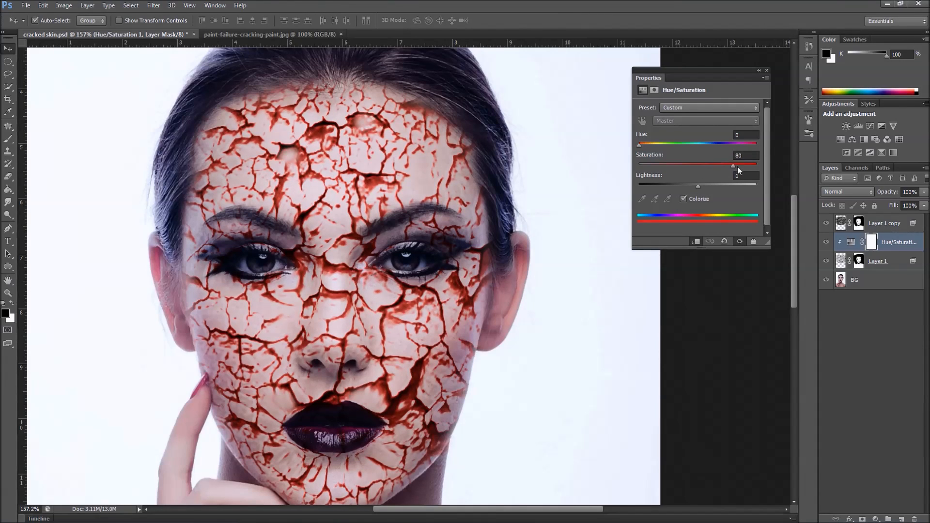
{"action": "left_click_drag", "start_coordinate": [695, 172], "coordinate": [671, 173]}
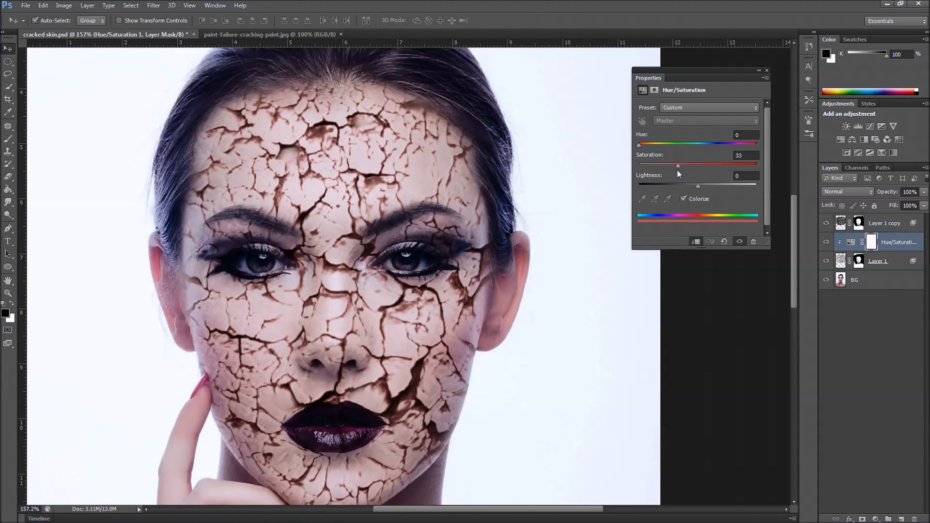
{"action": "left_click_drag", "start_coordinate": [671, 174], "coordinate": [641, 144]}
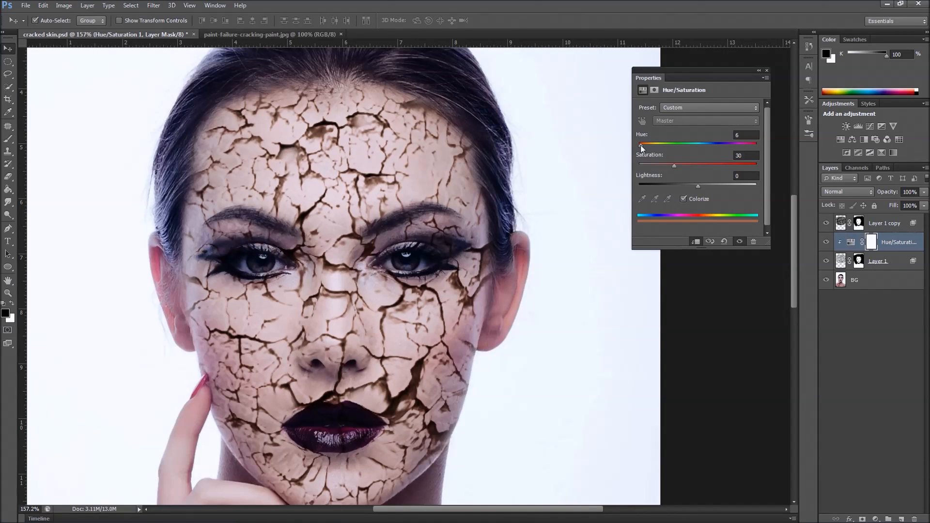
{"action": "left_click", "coordinate": [768, 71]}
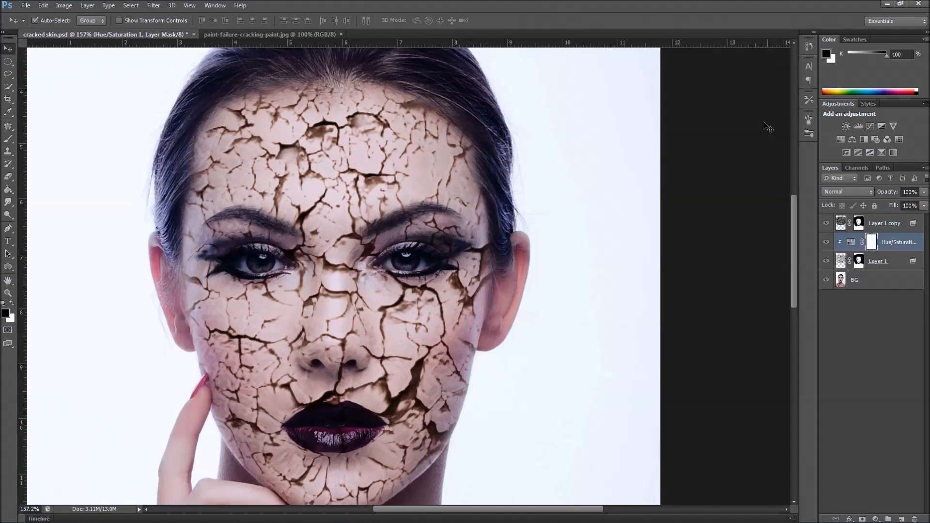
Add a Curves adjustment above Layer 1 copy and pull the RGB midtones down slightly to darken the portrait.
{"action": "left_click", "coordinate": [889, 224]}
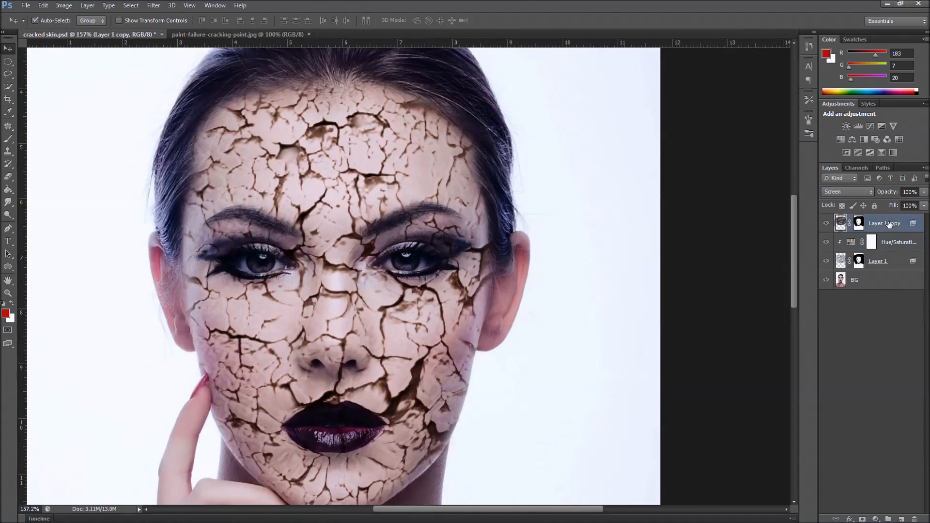
{"action": "left_click", "coordinate": [875, 519]}
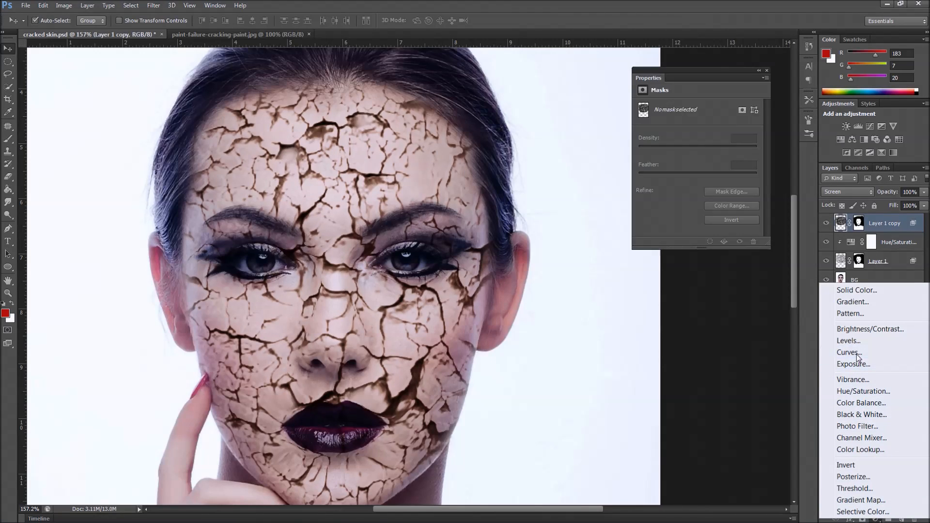
{"action": "left_click", "coordinate": [849, 353]}
{"action": "scroll", "coordinate": [534, 300], "scroll_direction": "down", "scroll_amount": 4}
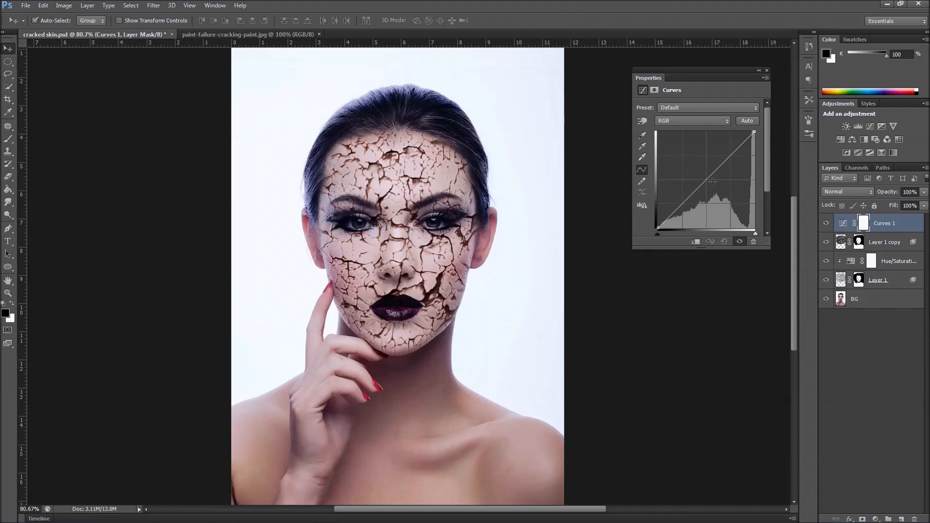
{"action": "left_click_drag", "start_coordinate": [708, 178], "coordinate": [712, 185]}
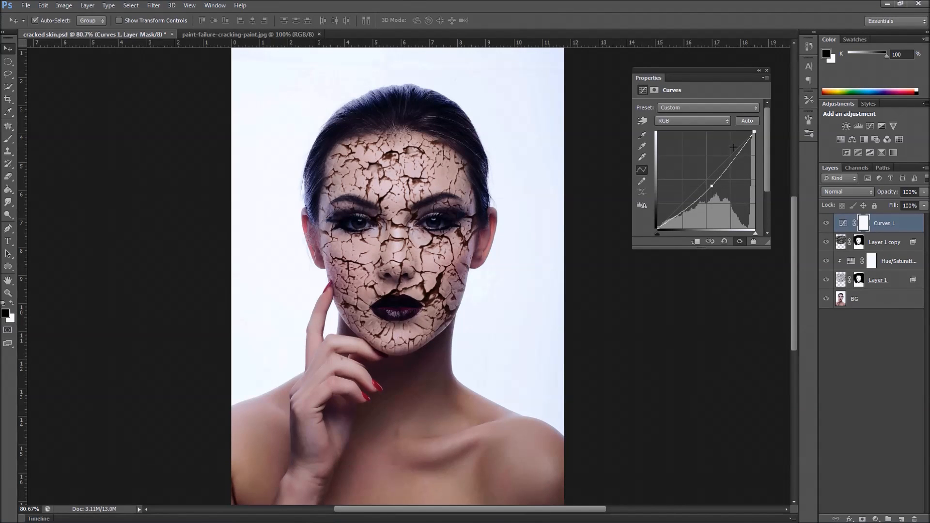
{"action": "left_click", "coordinate": [767, 71]}
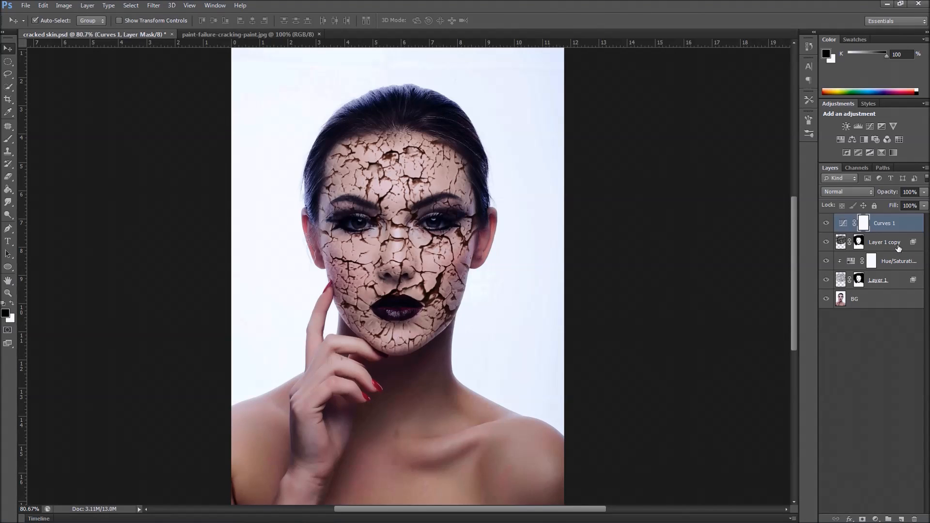
Try reducing the opacity of Layer 1 copy to 83% and of Layer 1 to 90%.
{"action": "left_click", "coordinate": [903, 281]}
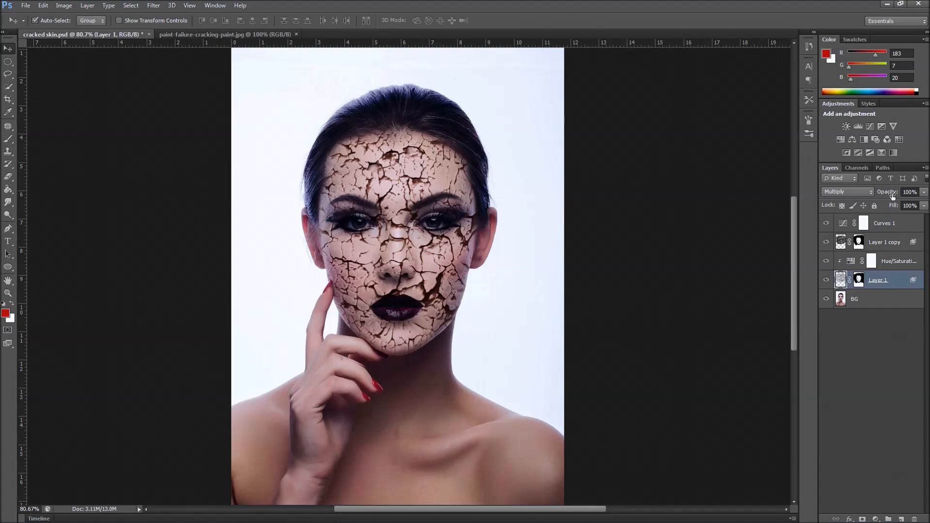
{"action": "left_click", "coordinate": [904, 246]}
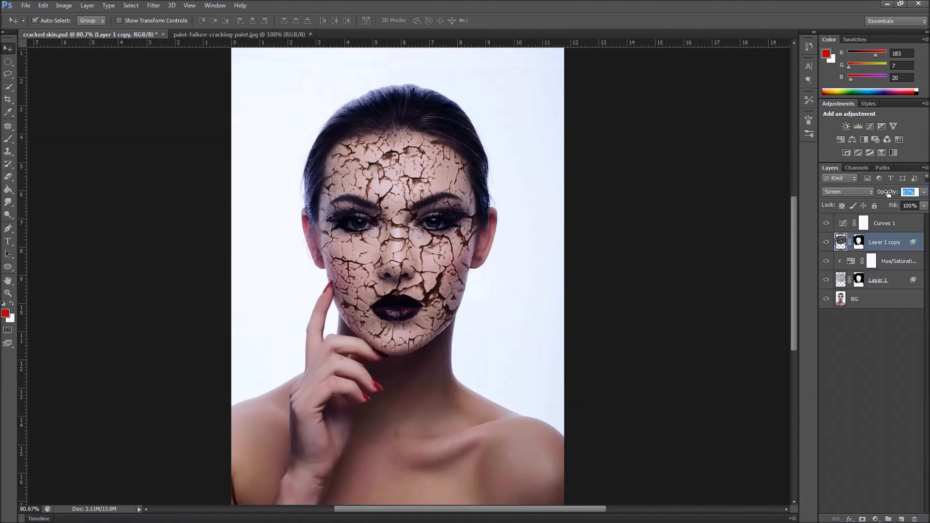
{"action": "left_click_drag", "start_coordinate": [892, 190], "coordinate": [896, 191]}
{"action": "left_click_drag", "start_coordinate": [897, 194], "coordinate": [920, 193]}
{"action": "left_click", "coordinate": [901, 284]}
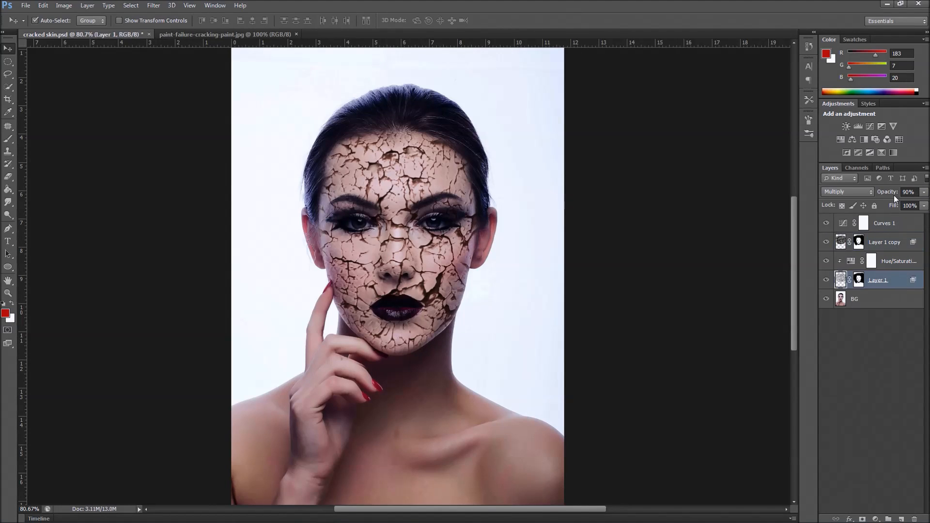
Examine the cracked face and the whole portrait at several magnifications to judge the overall effect.
{"action": "scroll", "coordinate": [486, 334], "scroll_direction": "up", "scroll_amount": 1}
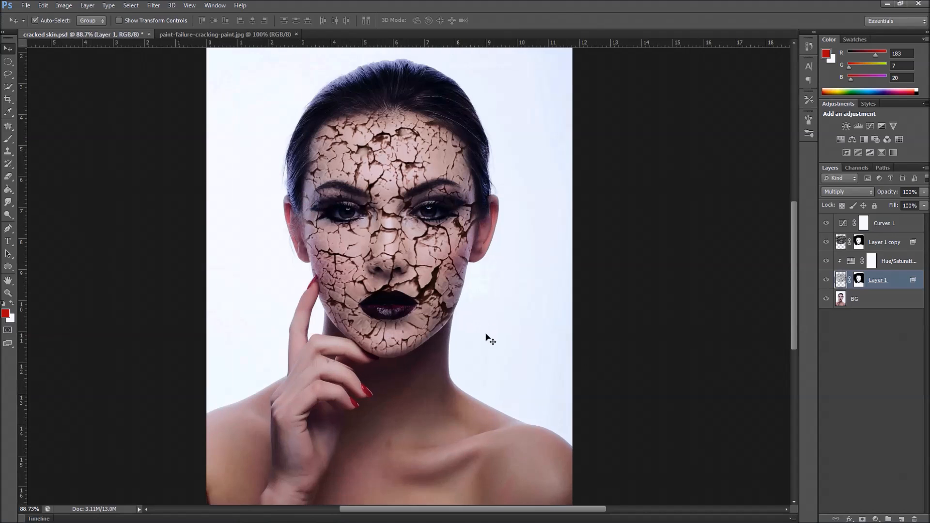
{"action": "scroll", "coordinate": [486, 334], "scroll_direction": "up", "scroll_amount": 2}
{"action": "scroll", "coordinate": [486, 334], "scroll_direction": "up", "scroll_amount": 1}
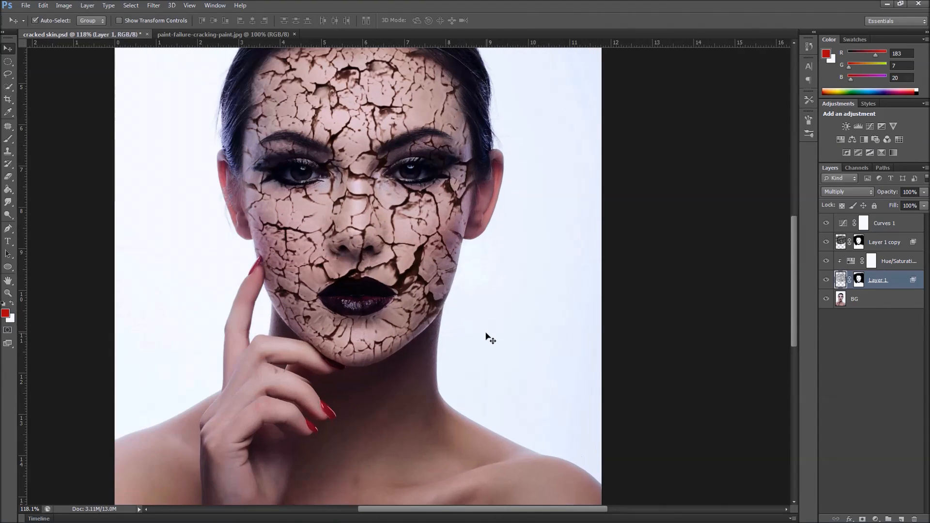
{"action": "left_click_drag", "start_coordinate": [538, 218], "coordinate": [567, 281]}
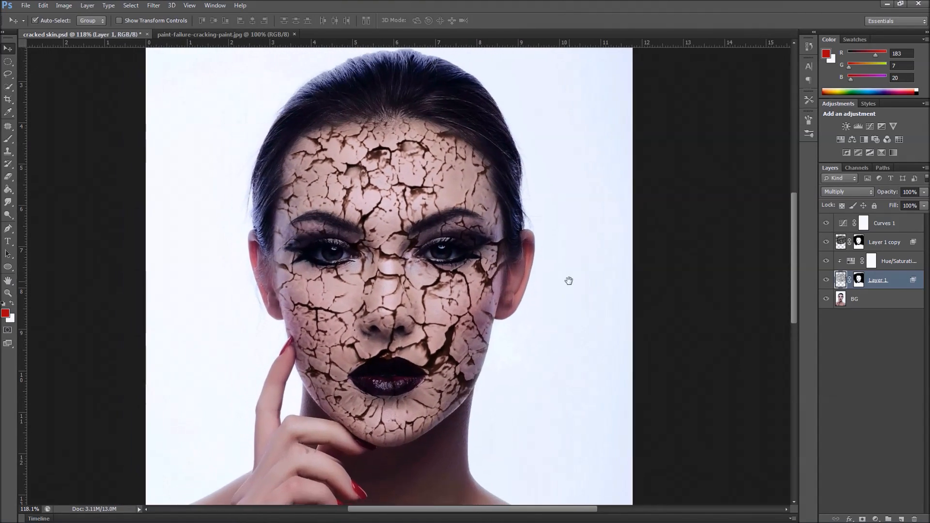
{"action": "scroll", "coordinate": [575, 303], "scroll_direction": "down", "scroll_amount": 3}
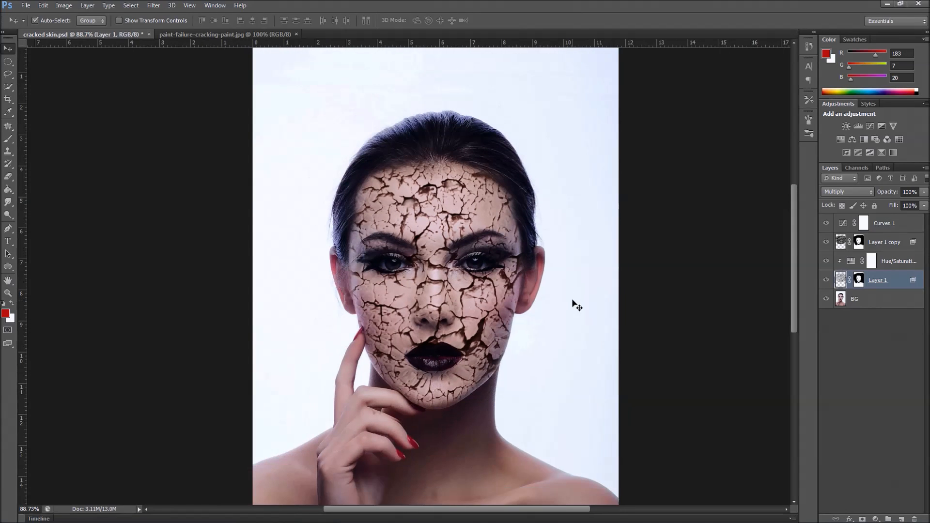
{"action": "scroll", "coordinate": [575, 305], "scroll_direction": "up", "scroll_amount": 2}
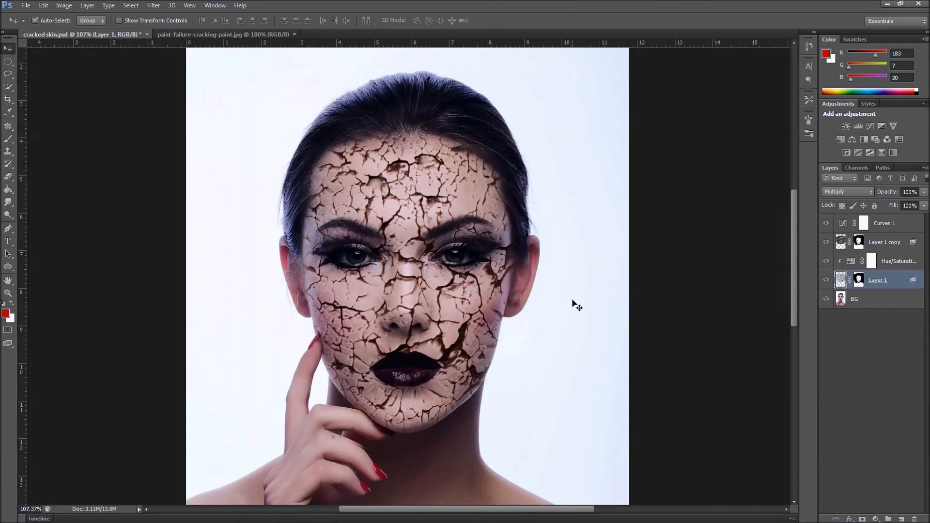
{"action": "left_click_drag", "start_coordinate": [577, 295], "coordinate": [560, 306]}
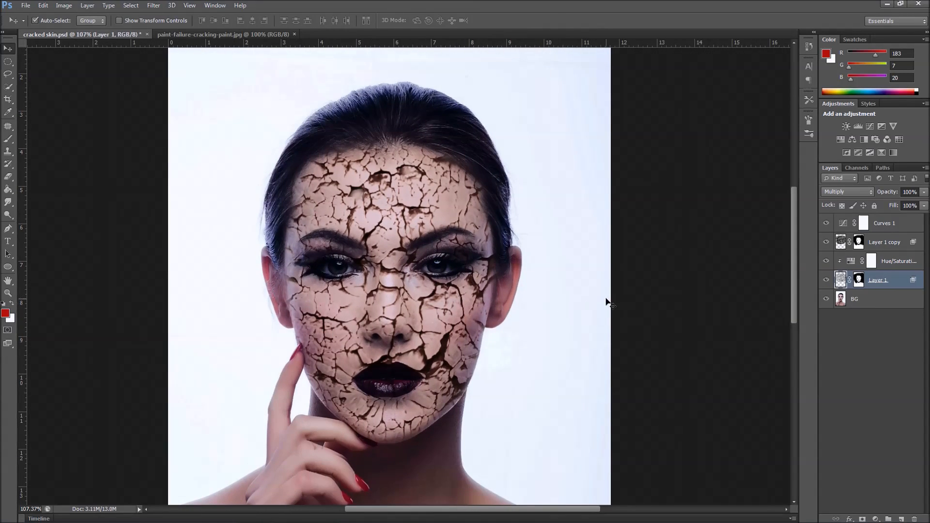